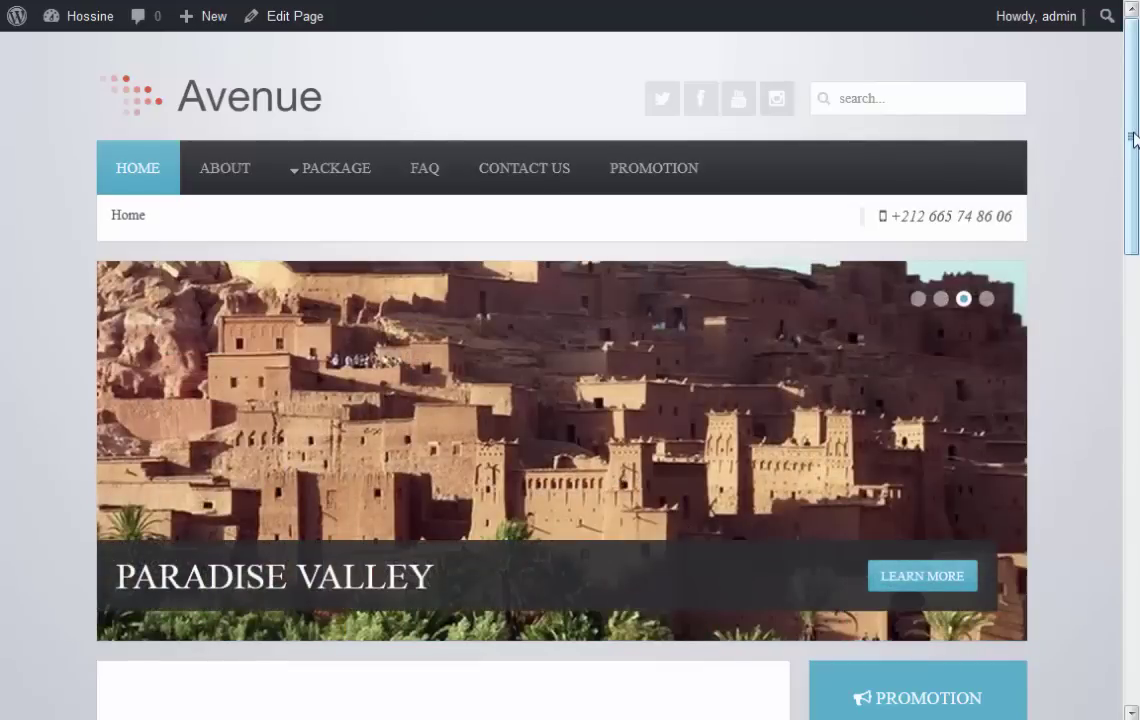
- Open the Full board package page and scroll to its August 2015 calendar at 40€ per night
left_click_drag(1135, 138, 1132, 173)
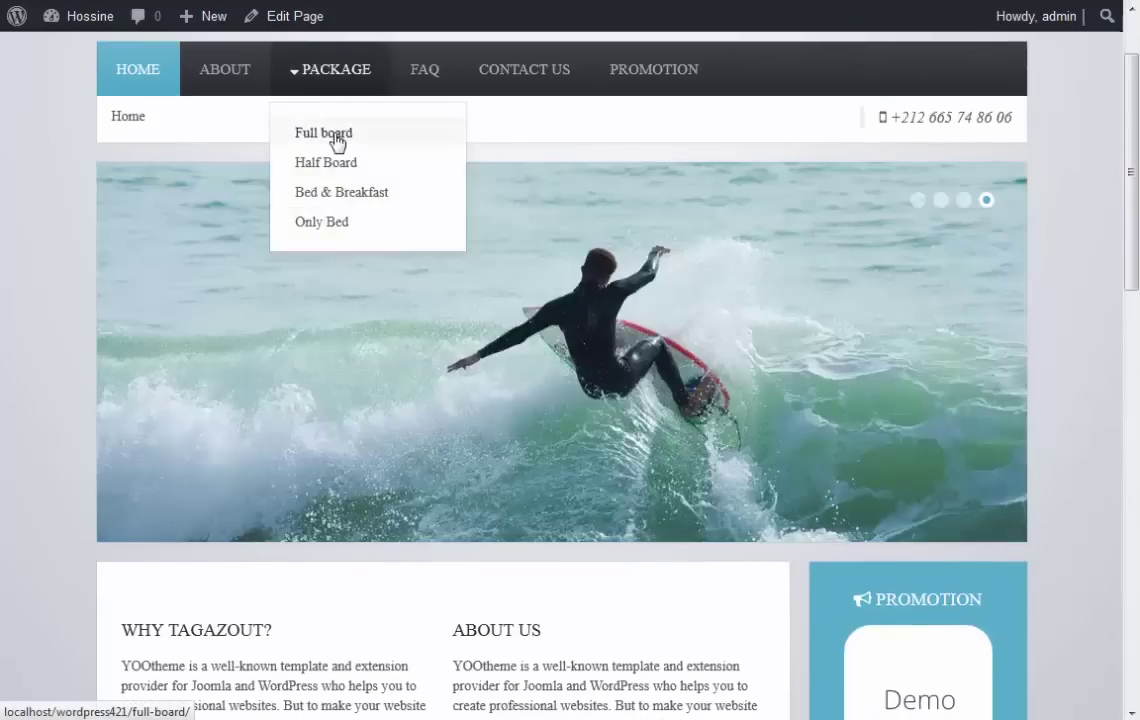
left_click(336, 141)
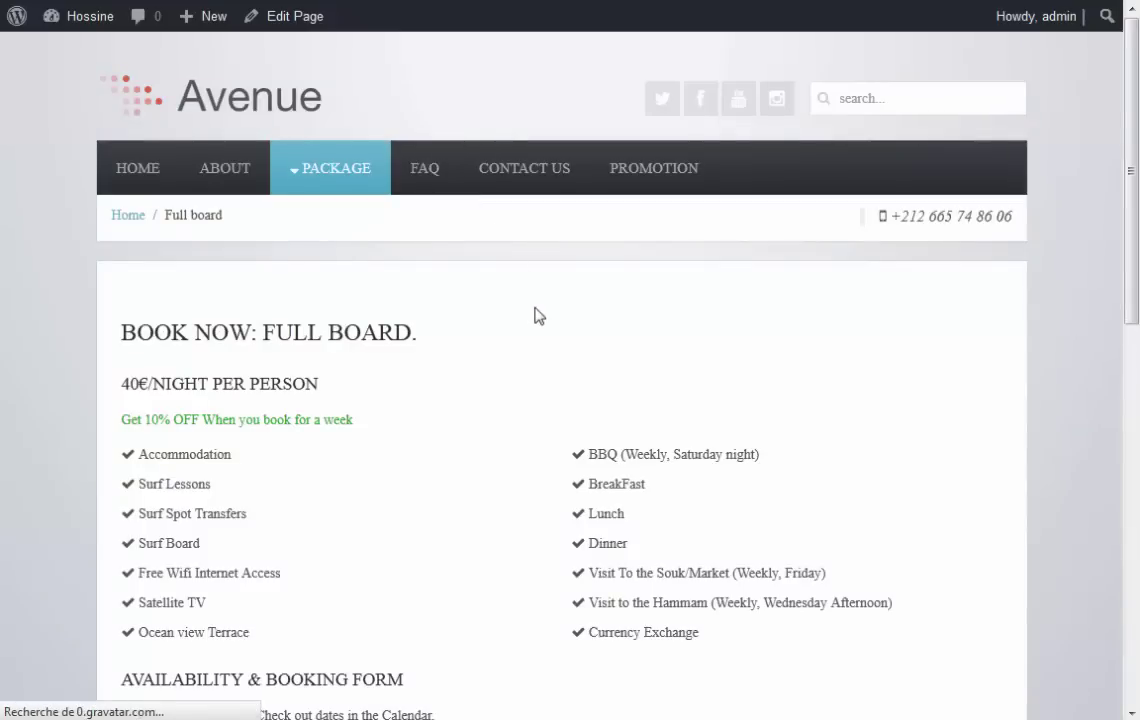
scroll(540, 322, "down", 3)
scroll(734, 373, "down", 2)
scroll(531, 381, "down", 3)
scroll(512, 188, "down", 5)
scroll(730, 275, "up", 2)
scroll(540, 352, "up", 2)
scroll(586, 152, "up", 2)
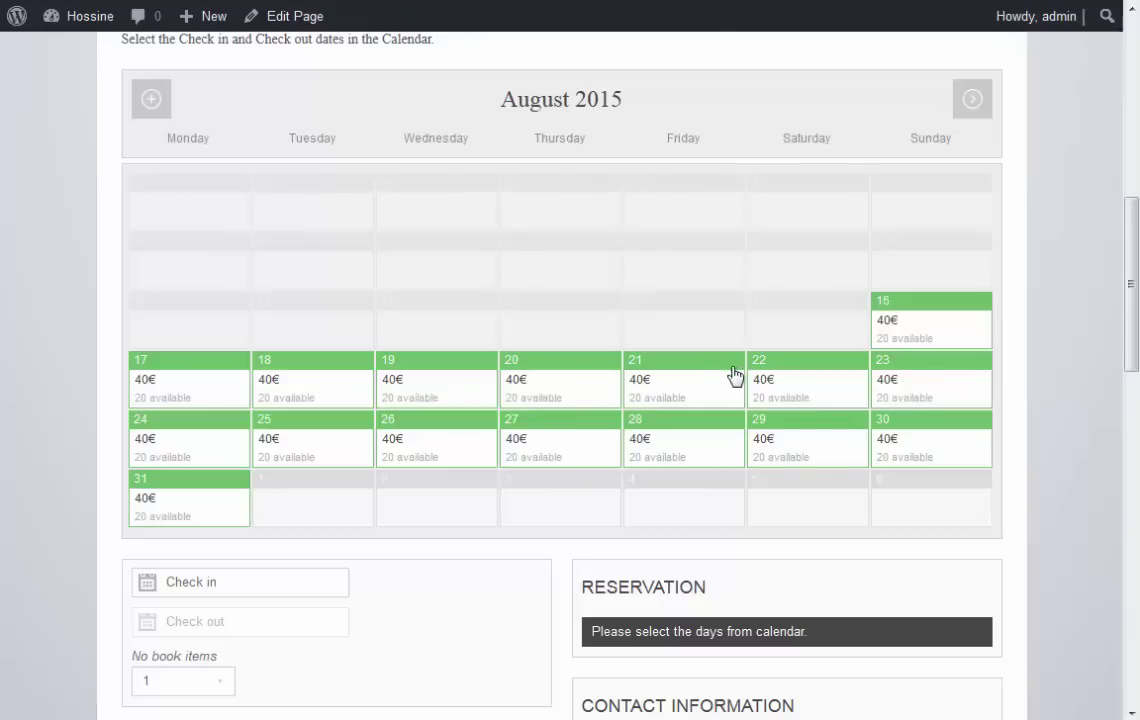
- Select a 16–19 August stay and check its 160€ price
left_click(925, 332)
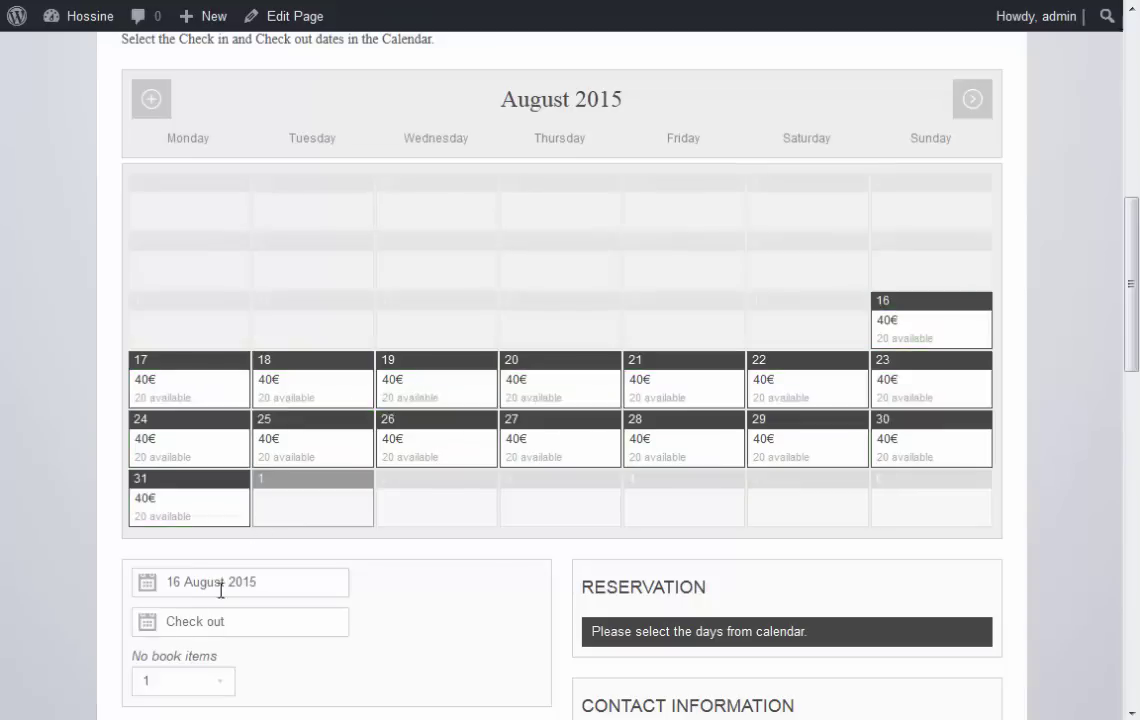
left_click(420, 402)
scroll(460, 420, "down", 1)
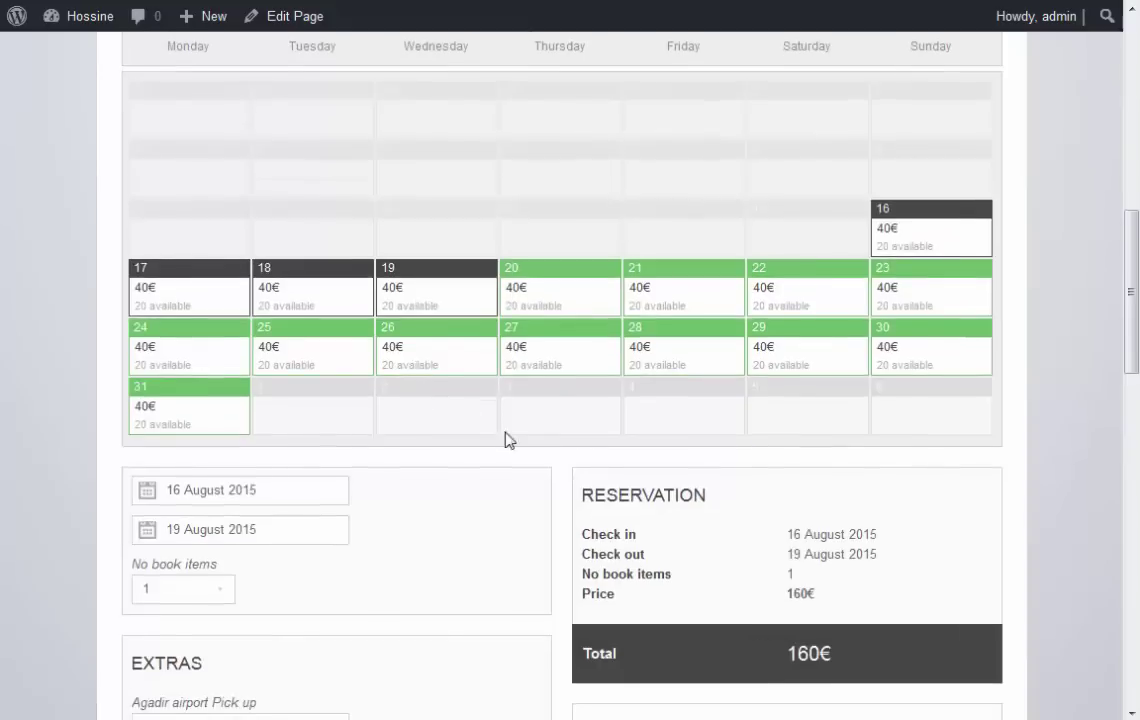
double_click(815, 596)
scroll(455, 590, "down", 2)
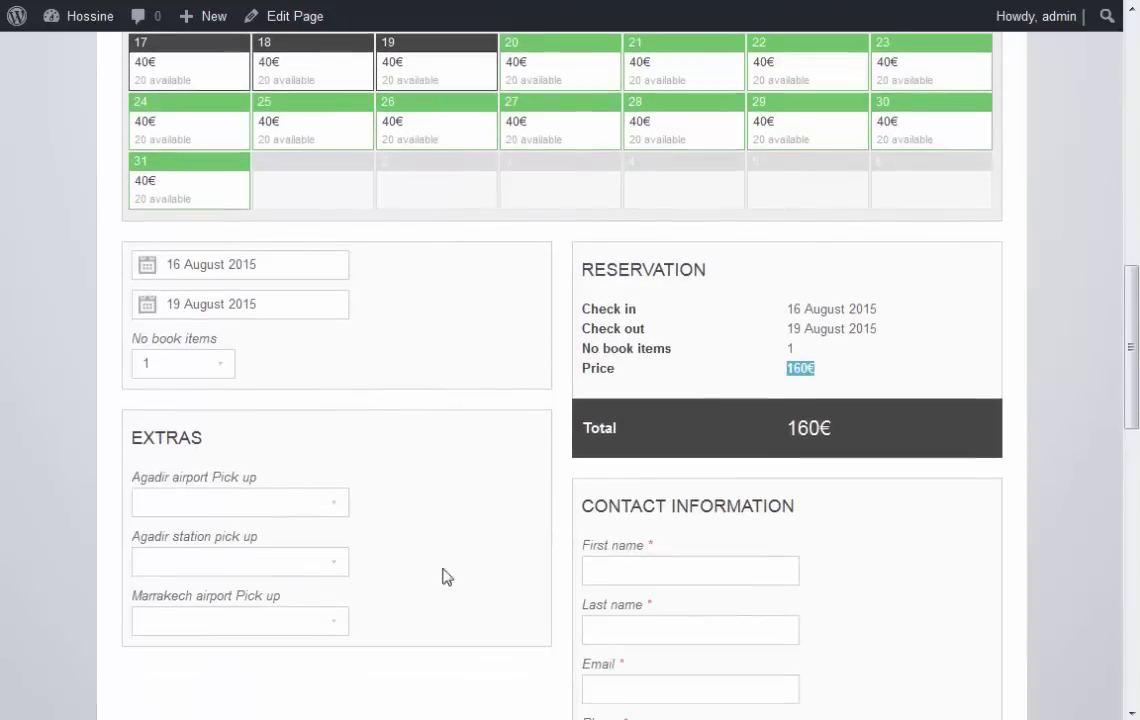
- Add the Day (+30€) Agadir airport pick-up extra to the booking
left_click(218, 505)
left_click(190, 578)
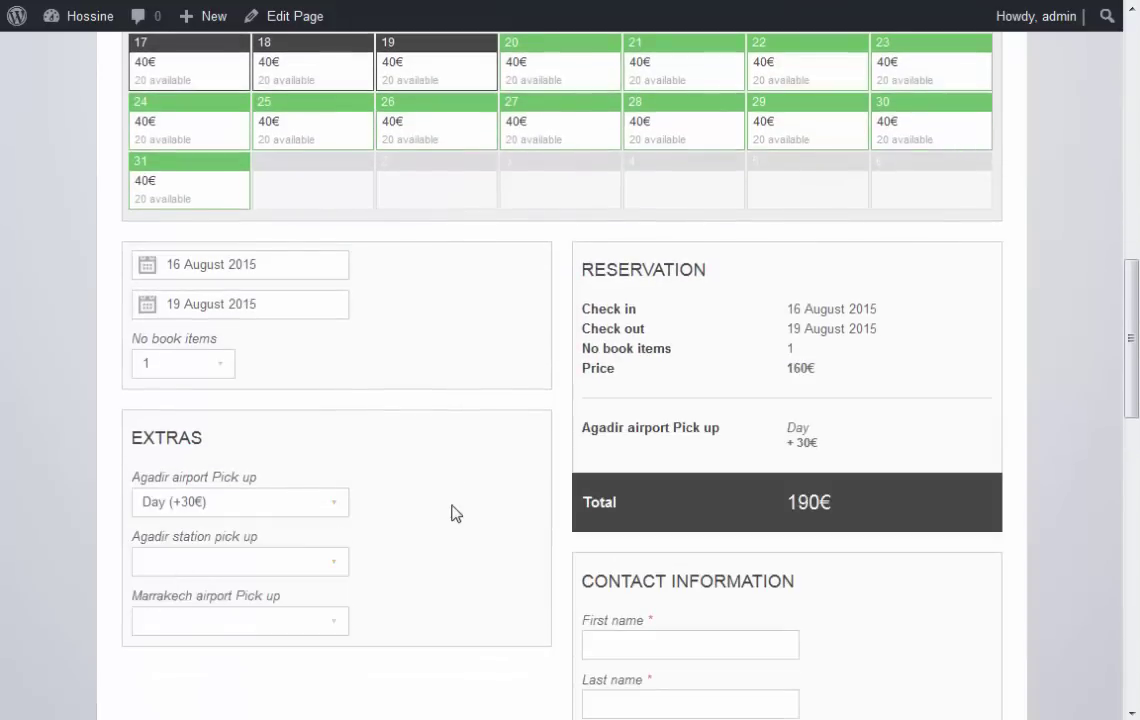
scroll(453, 514, "down", 2)
key("Tab")
key("Tab")
scroll(700, 636, "down", 2)
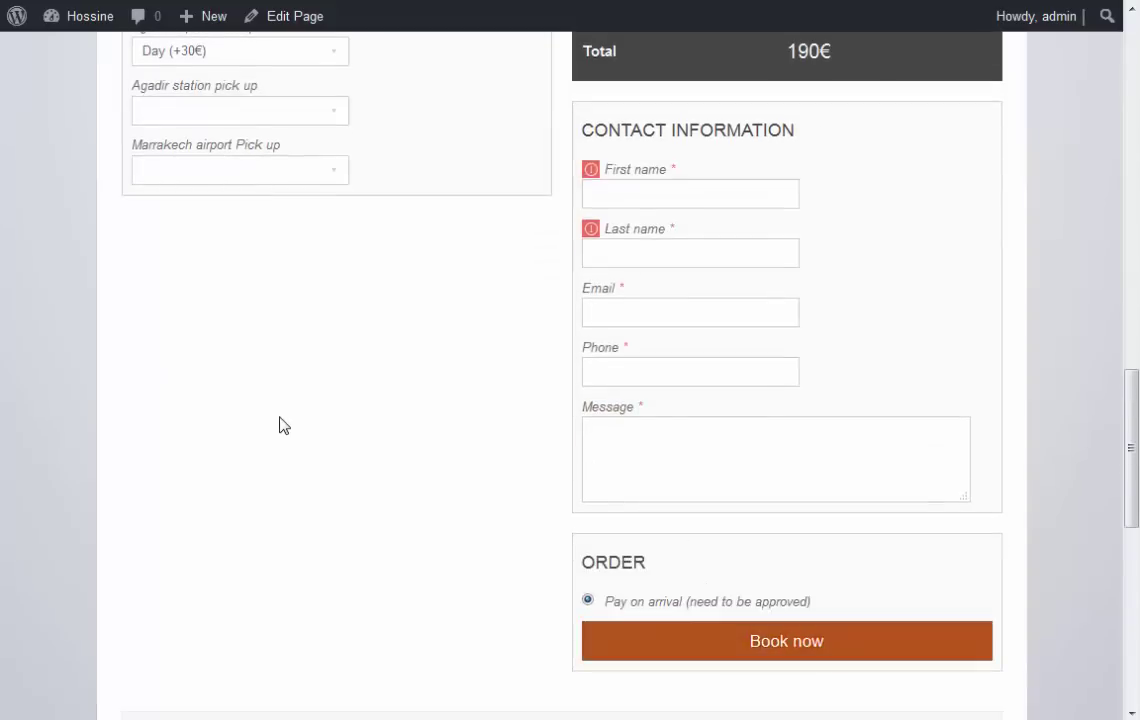
scroll(280, 425, "up", 3)
scroll(280, 425, "up", 3)
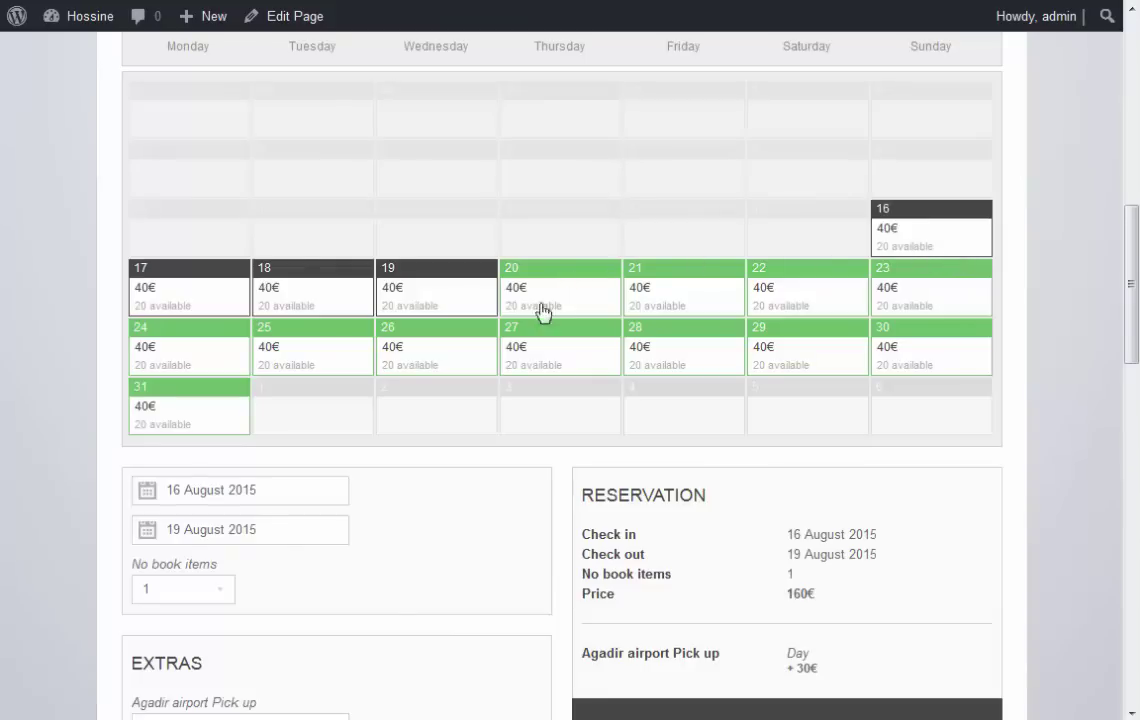
- Extend check-out to 22 August and review the discount in the summary
left_click(148, 530)
left_click(305, 465)
scroll(450, 490, "down", 3)
left_click_drag(818, 472, 644, 476)
left_click(784, 468)
left_click_drag(807, 466, 838, 476)
scroll(756, 430, "up", 2)
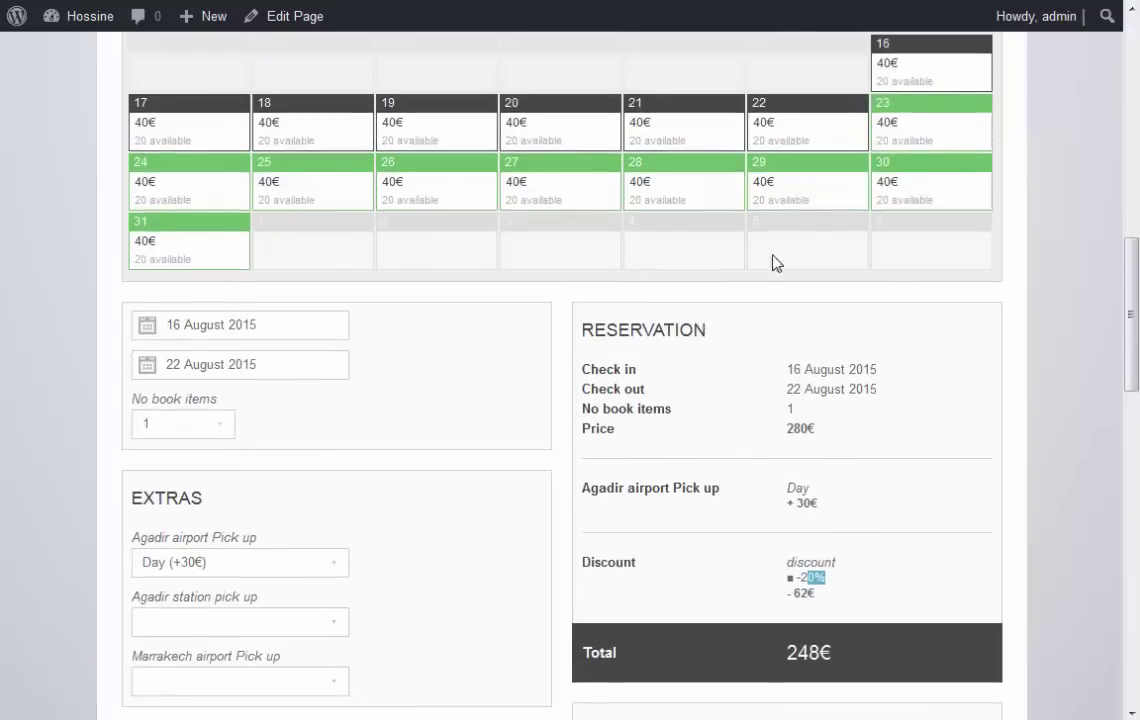
- Rebook the stay for 23–31 August, showing the -50% discount
left_click(920, 133)
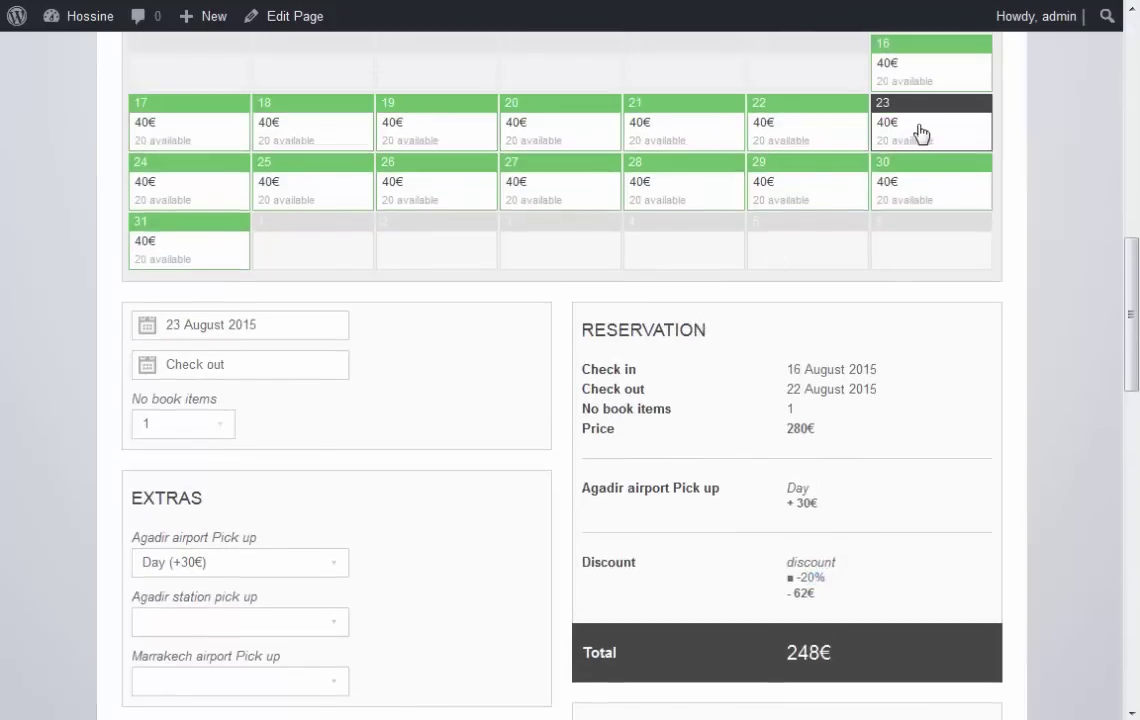
left_click(145, 372)
left_click(148, 546)
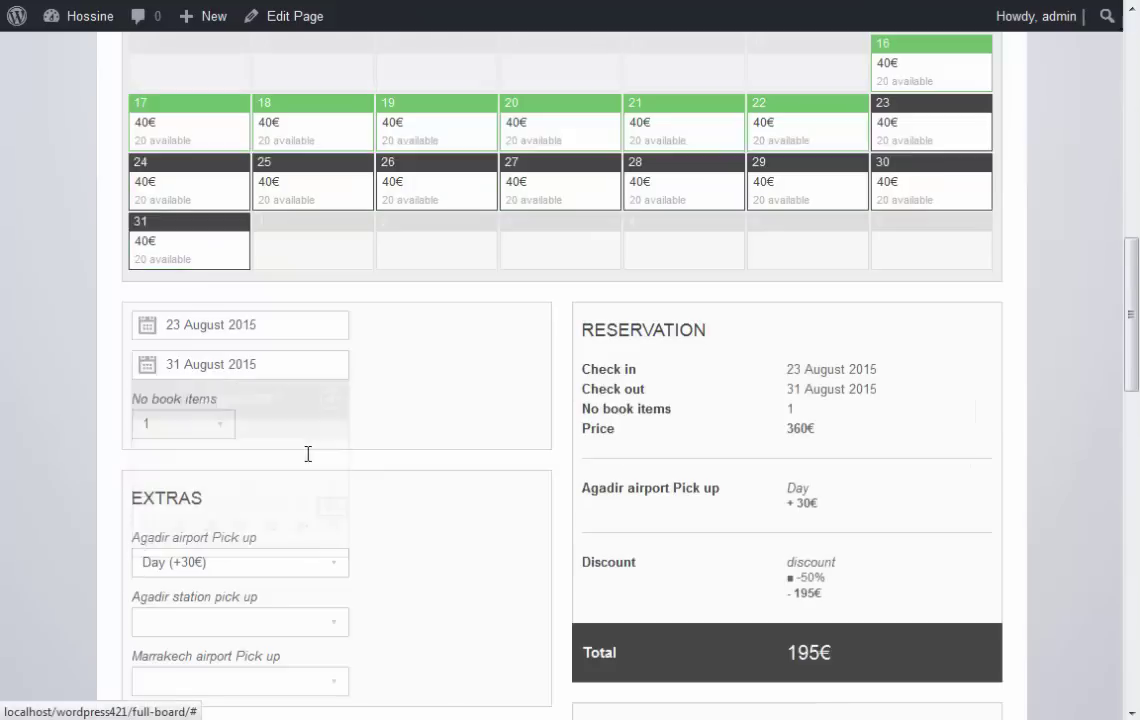
left_click_drag(825, 582, 789, 582)
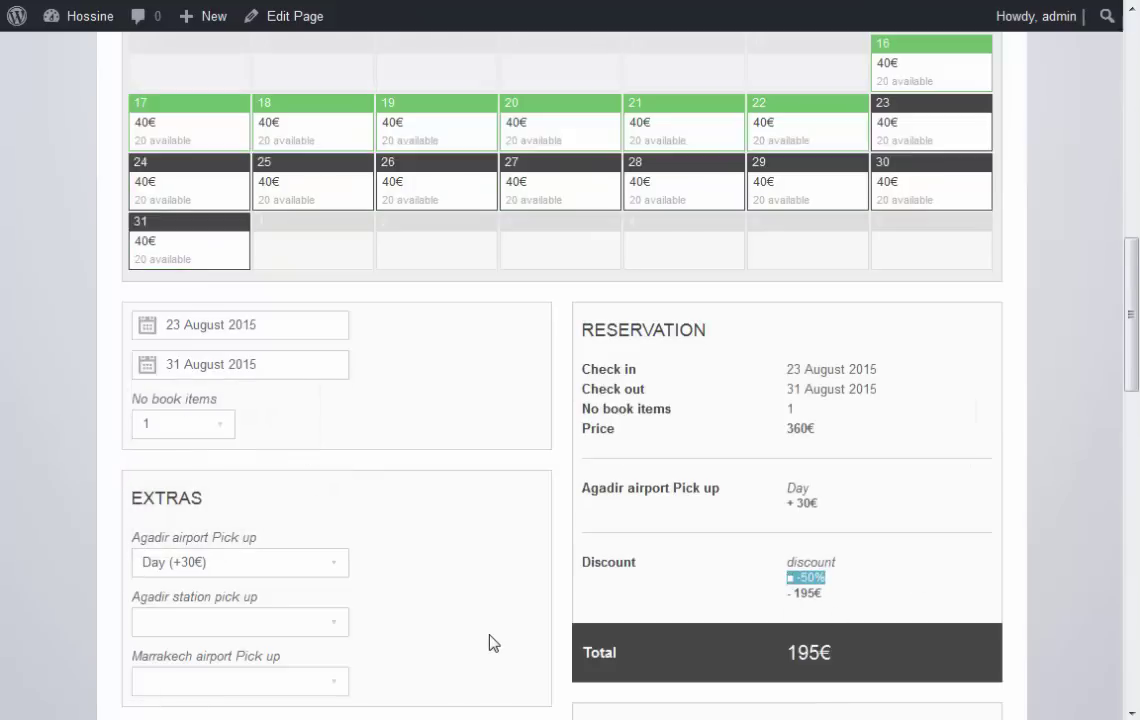
left_click(752, 568)
scroll(753, 568, "up", 2)
- Review the 'discount 10%' rules: 20% for 16–23 August and 50% for 23–31 August
scroll(753, 568, "down", 2)
mouse_move(1128, 315)
left_mouse_down()
mouse_move(1128, 216)
mouse_move(1131, 440)
mouse_move(1131, 327)
mouse_move(1131, 427)
left_mouse_up()
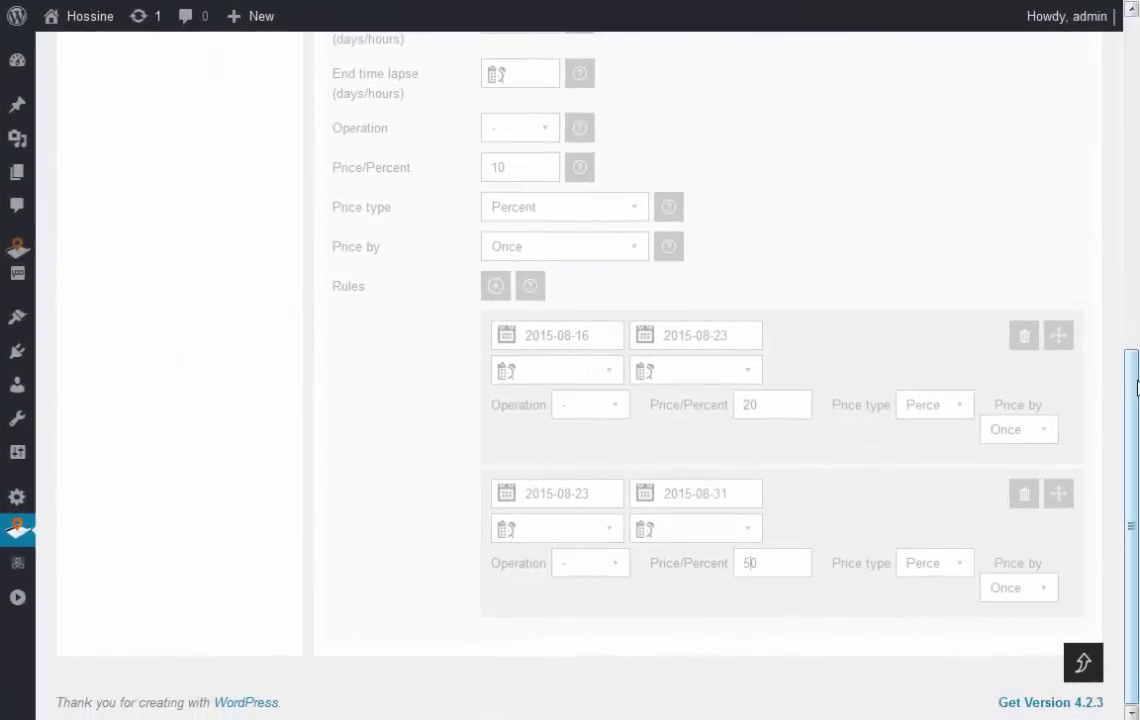
scroll(577, 288, "up", 15)
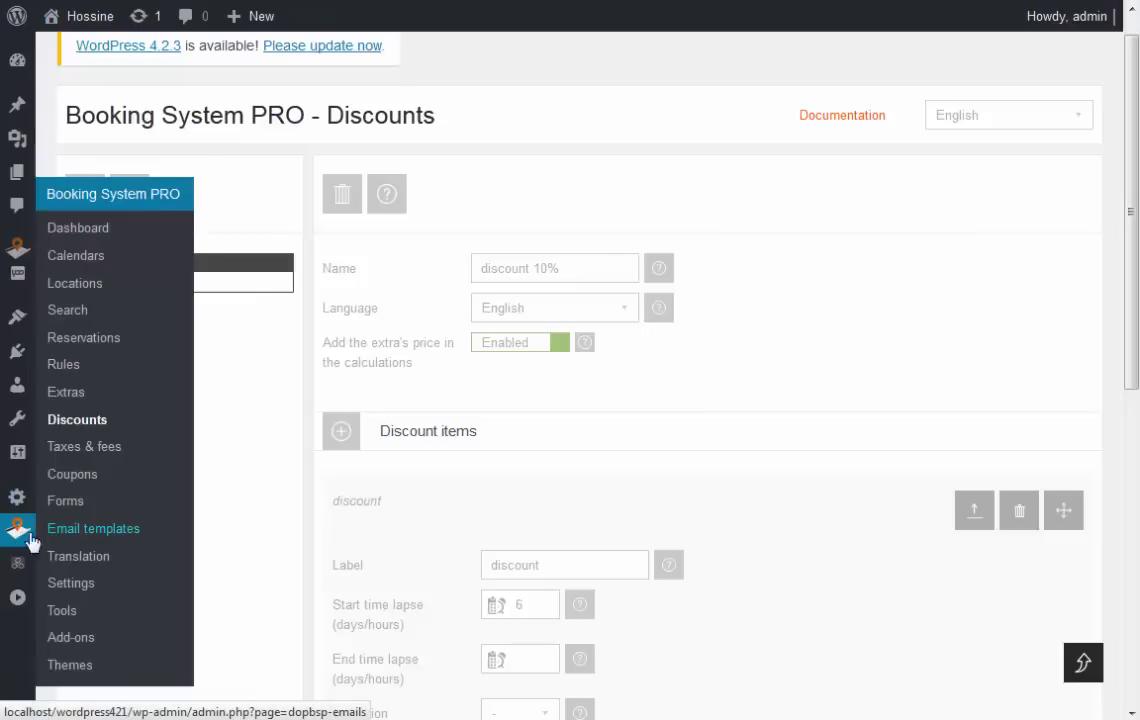
mouse_move(17, 530)
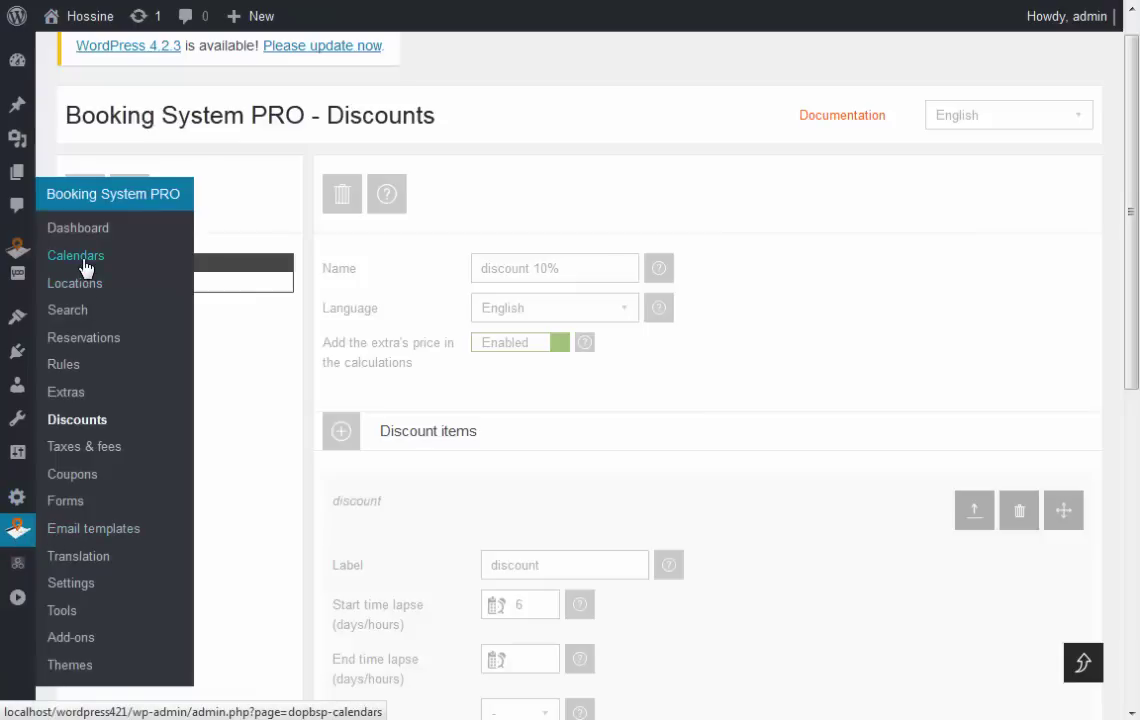
- Open the Calendars page listing only bed, Bed & breakfast, Half board and full board
left_click(85, 266)
left_click(85, 265)
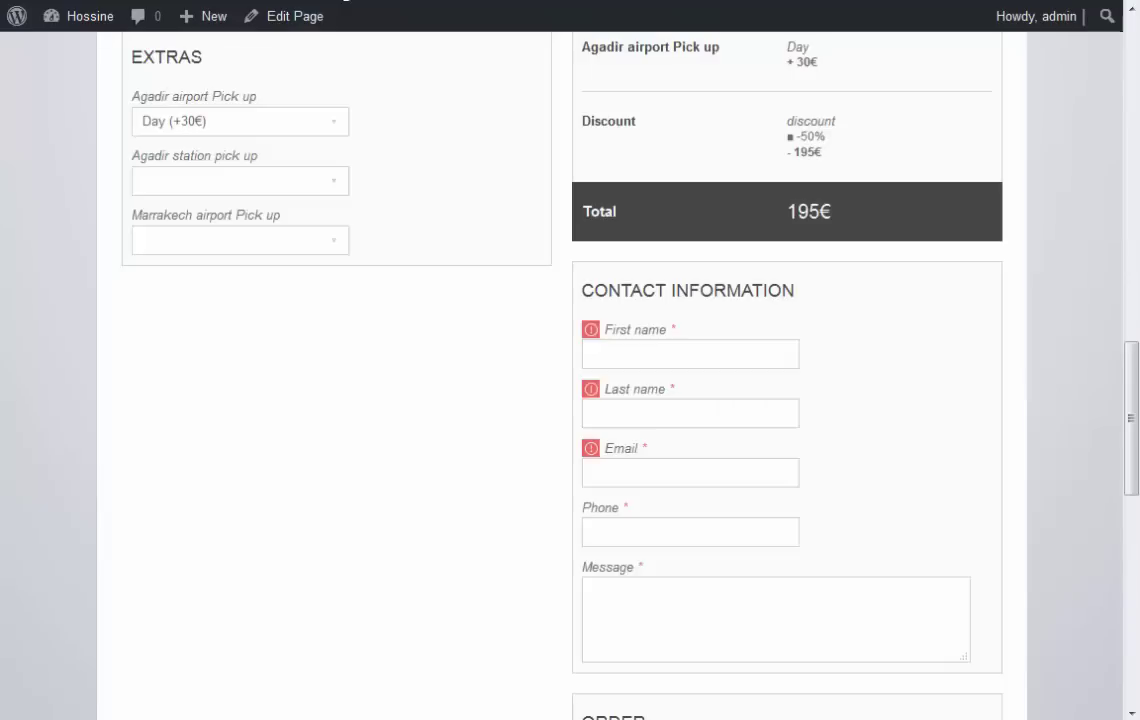
scroll(344, 232, "up", 2)
scroll(344, 232, "up", 5)
scroll(344, 232, "up", 5)
scroll(344, 232, "up", 2)
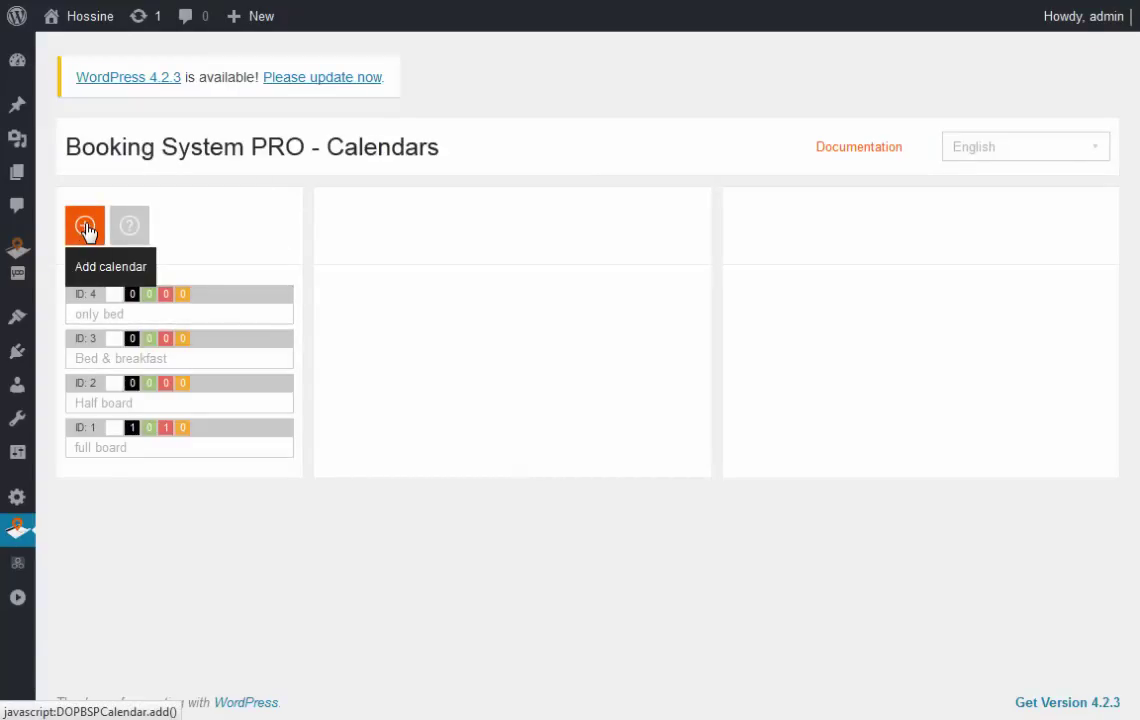
- Add a new calendar (ID 6) and rename it 'booking'
left_click(86, 231)
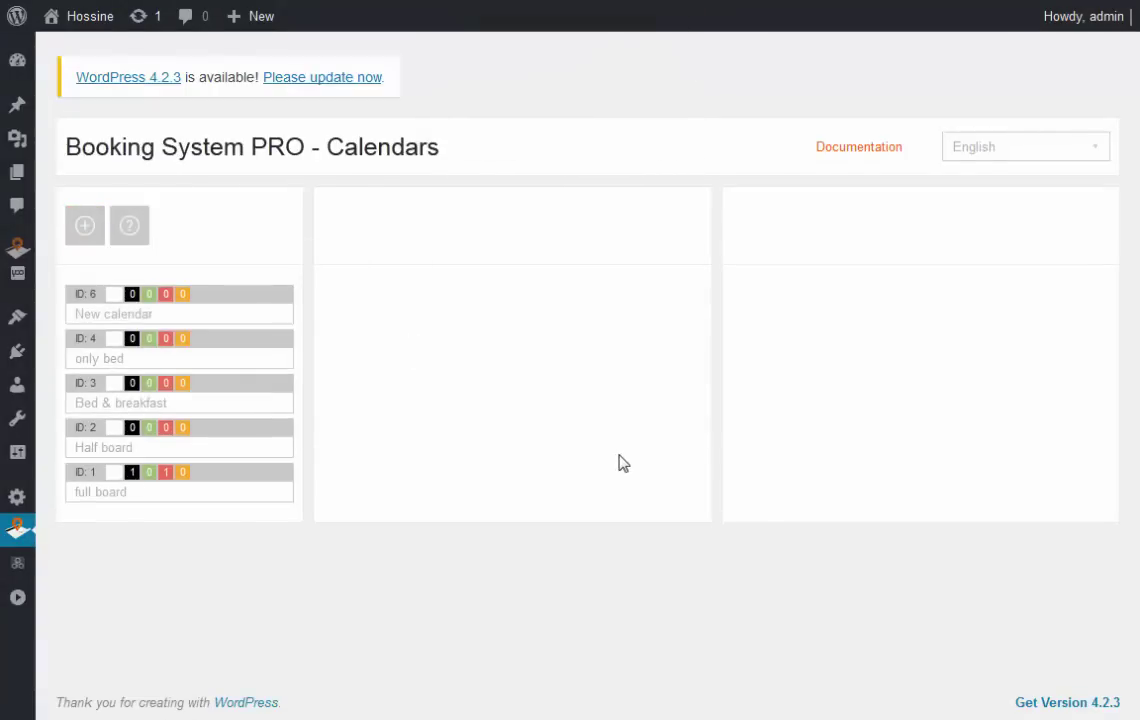
left_click(219, 300)
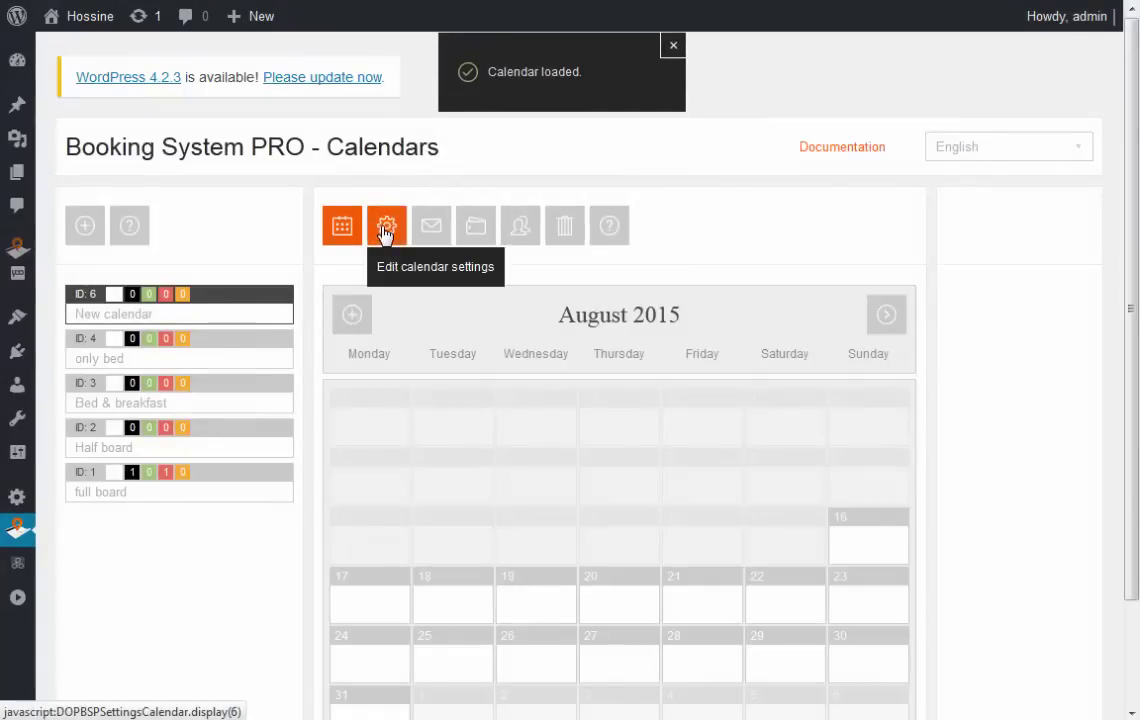
left_click(386, 228)
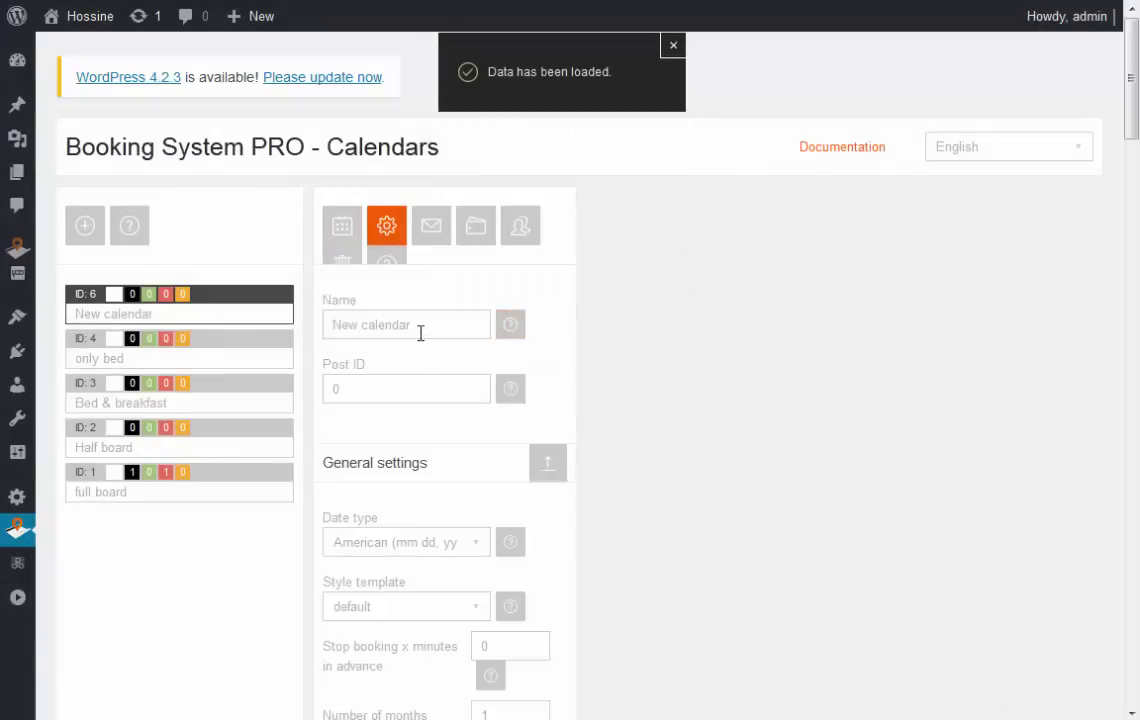
left_click_drag(420, 328, 320, 328)
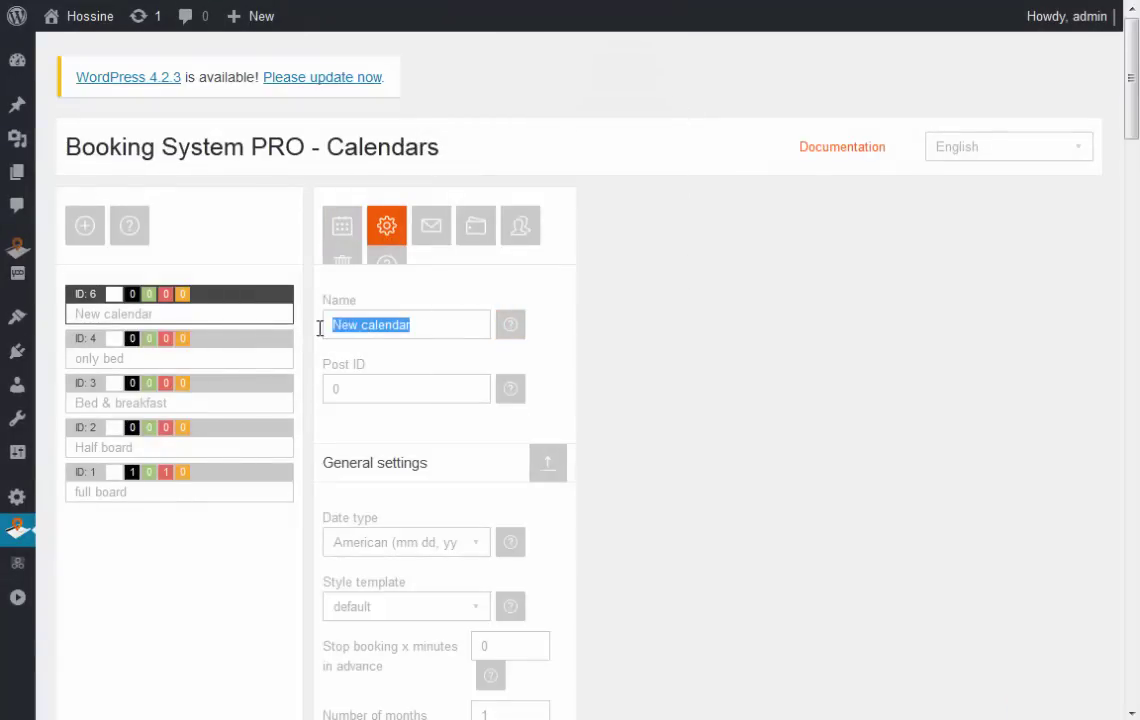
key("BackSpace")
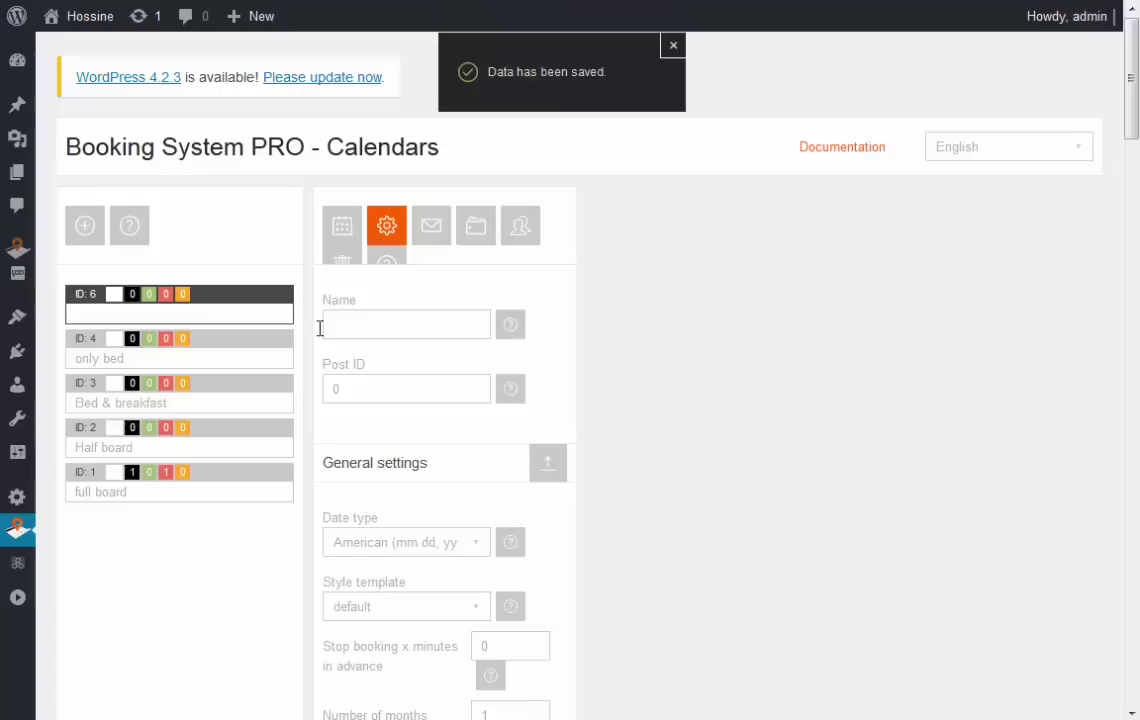
type("booking")
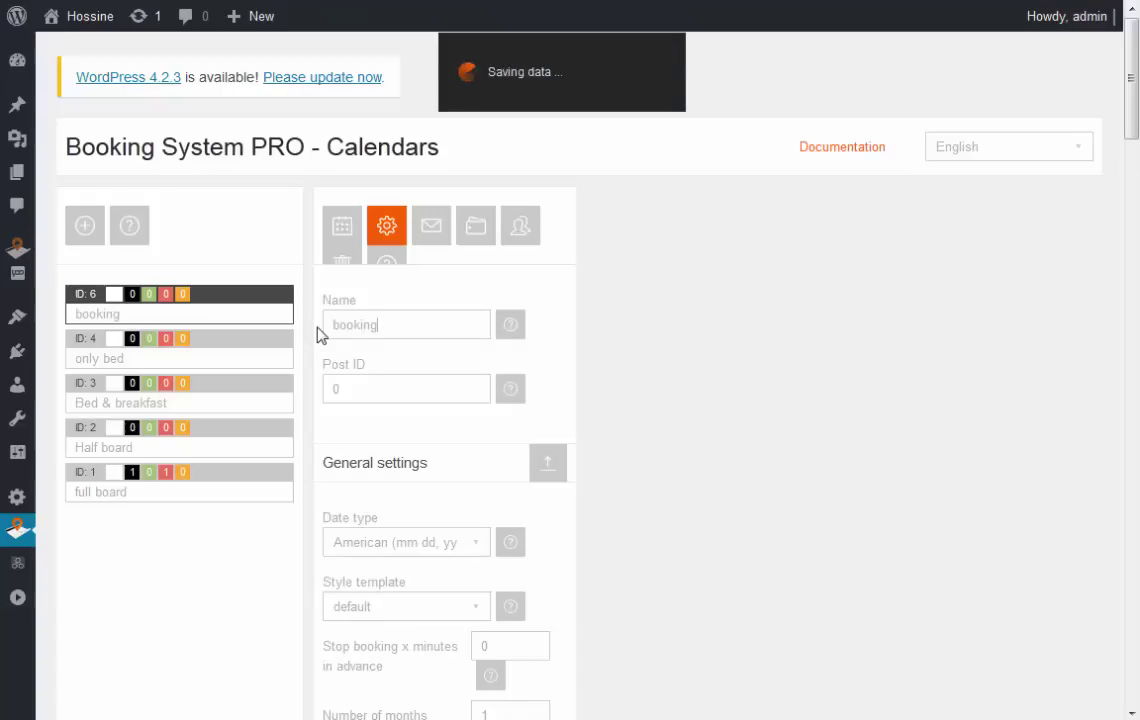
- Set the calendar's date type to European
scroll(335, 285, "down", 3)
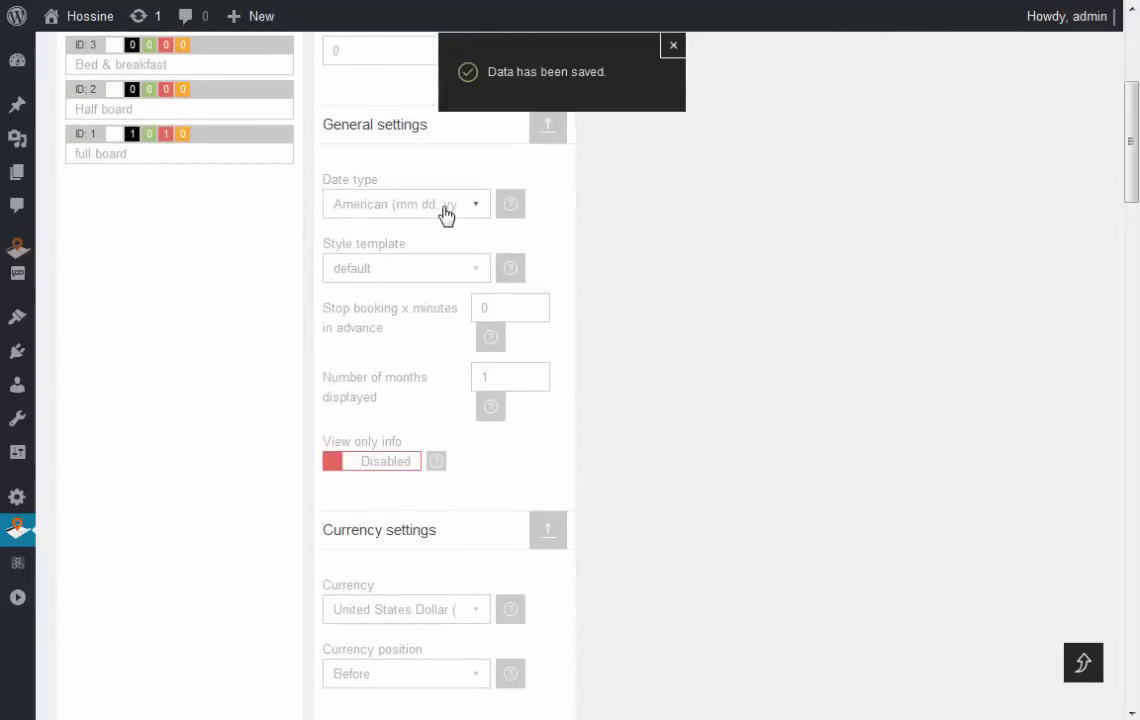
left_click(393, 198)
left_click(399, 272)
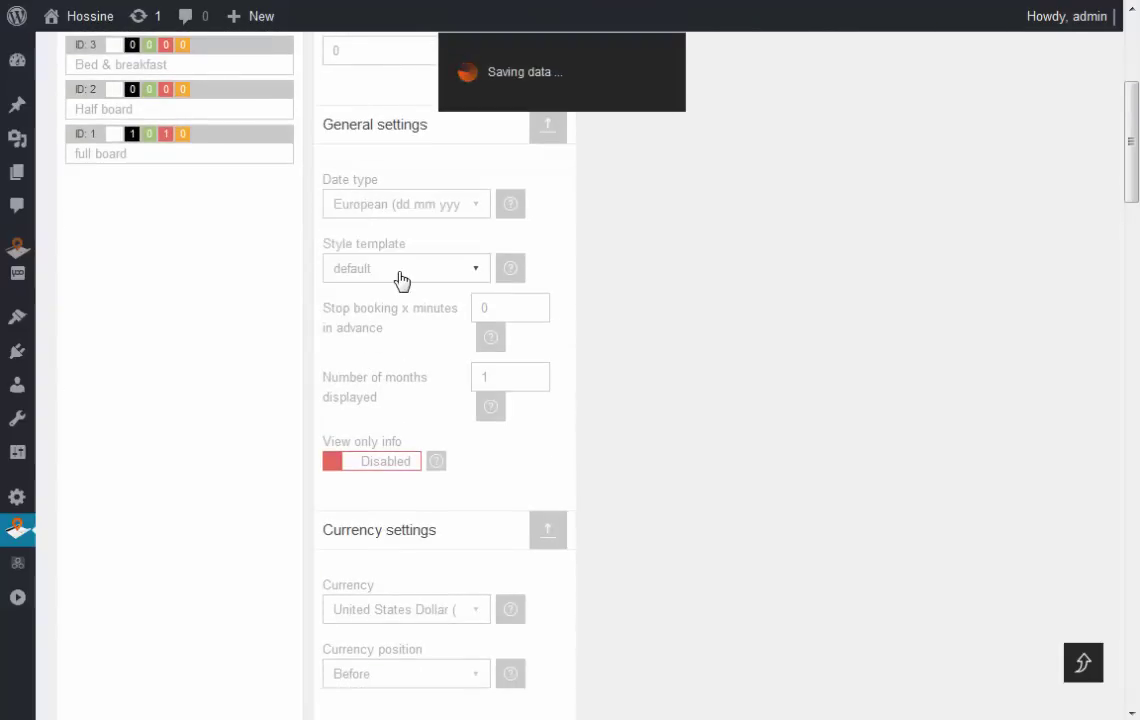
scroll(435, 384, "down", 1)
scroll(445, 433, "down", 1)
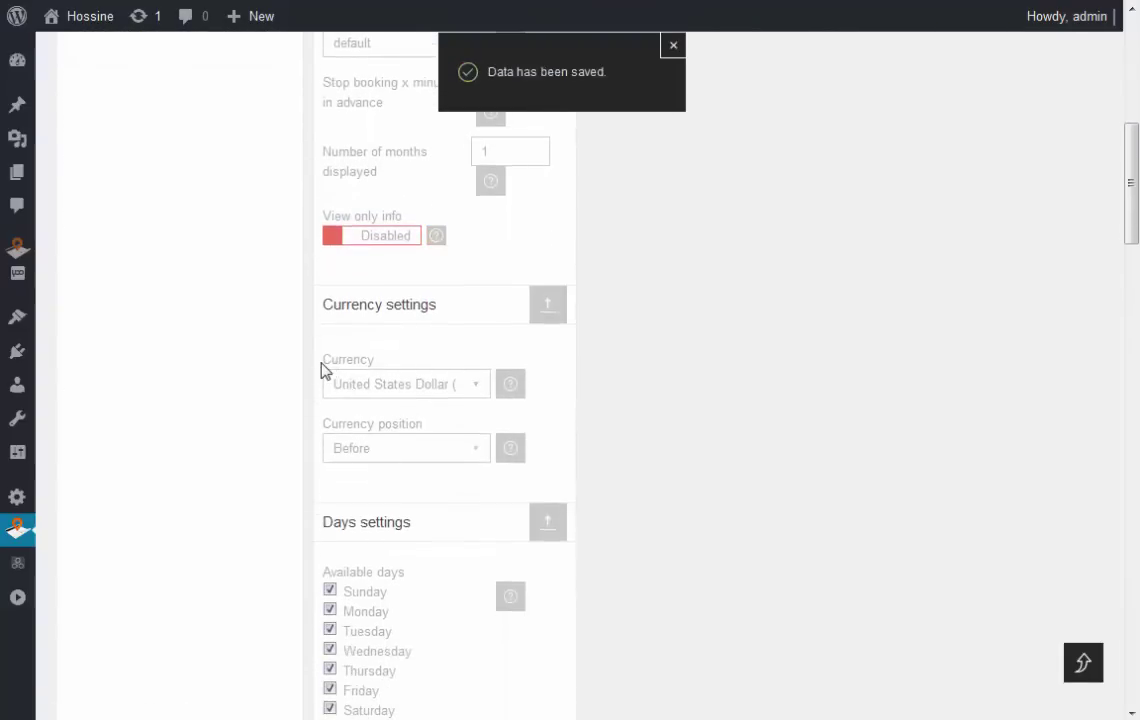
left_click_drag(326, 372, 425, 403)
- Choose Euro Member Countries as the calendar currency
left_click(483, 396)
mouse_move(485, 610)
left_mouse_down()
mouse_move(488, 420)
mouse_move(490, 482)
left_mouse_up()
scroll(386, 545, "up", 2)
scroll(387, 525, "up", 1)
scroll(395, 522, "up", 1)
scroll(400, 560, "down", 1)
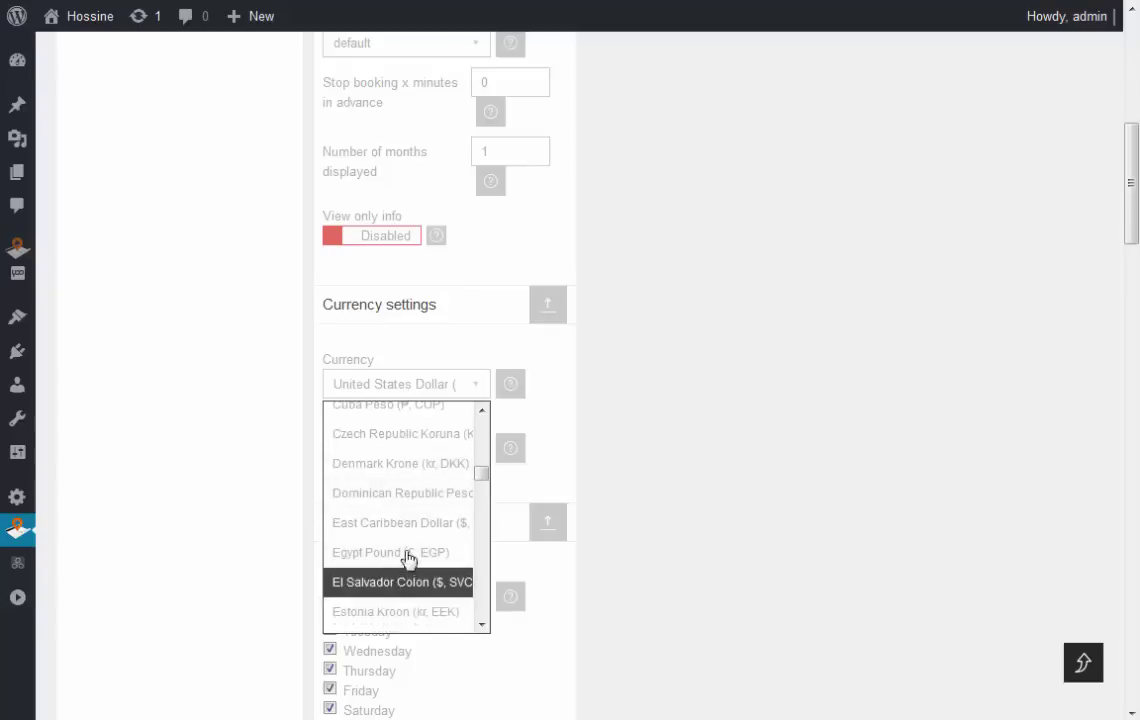
scroll(440, 535, "down", 1)
scroll(410, 540, "down", 2)
left_click(405, 508)
- Place the currency symbol after the amount
scroll(567, 441, "down", 2)
scroll(585, 425, "down", 2)
left_click(409, 212)
left_click(352, 323)
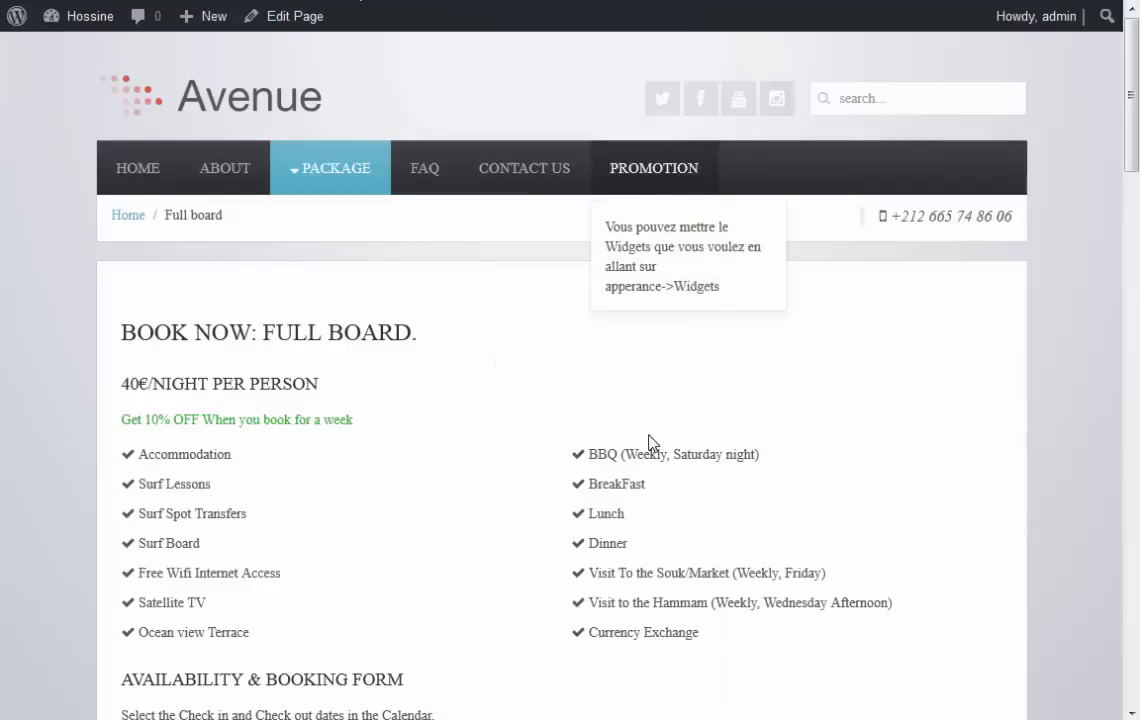
- Scroll through the 'booking' calendar settings (rules, extras, discounts, coupons, deposit) and back up
scroll(646, 440, "down", 4)
scroll(650, 441, "down", 3)
scroll(649, 442, "down", 2)
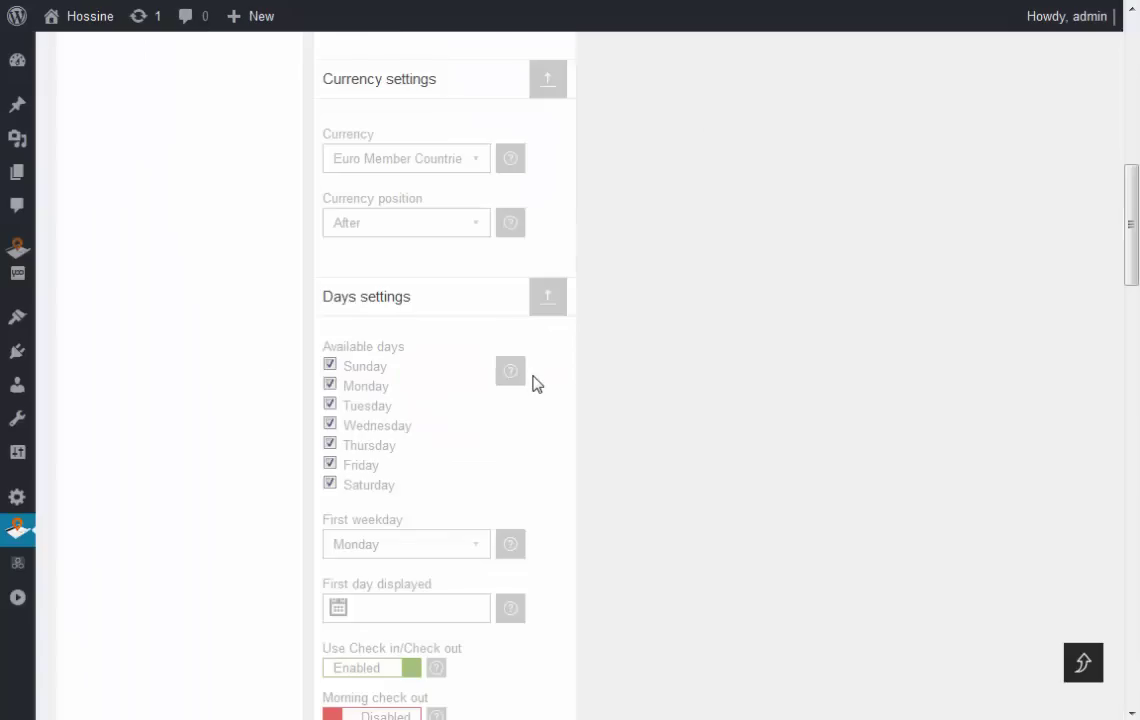
scroll(534, 382, "down", 3)
scroll(450, 350, "down", 3)
scroll(486, 408, "down", 2)
scroll(470, 330, "down", 1)
scroll(455, 317, "down", 1)
scroll(480, 450, "down", 3)
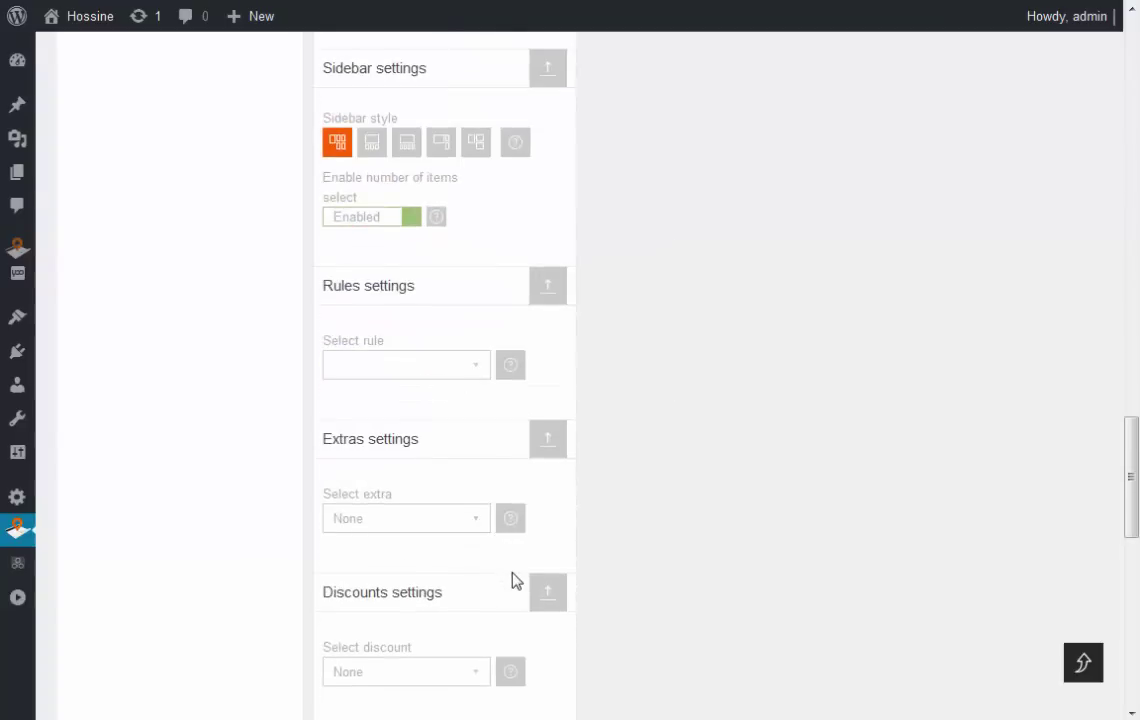
scroll(517, 584, "down", 1)
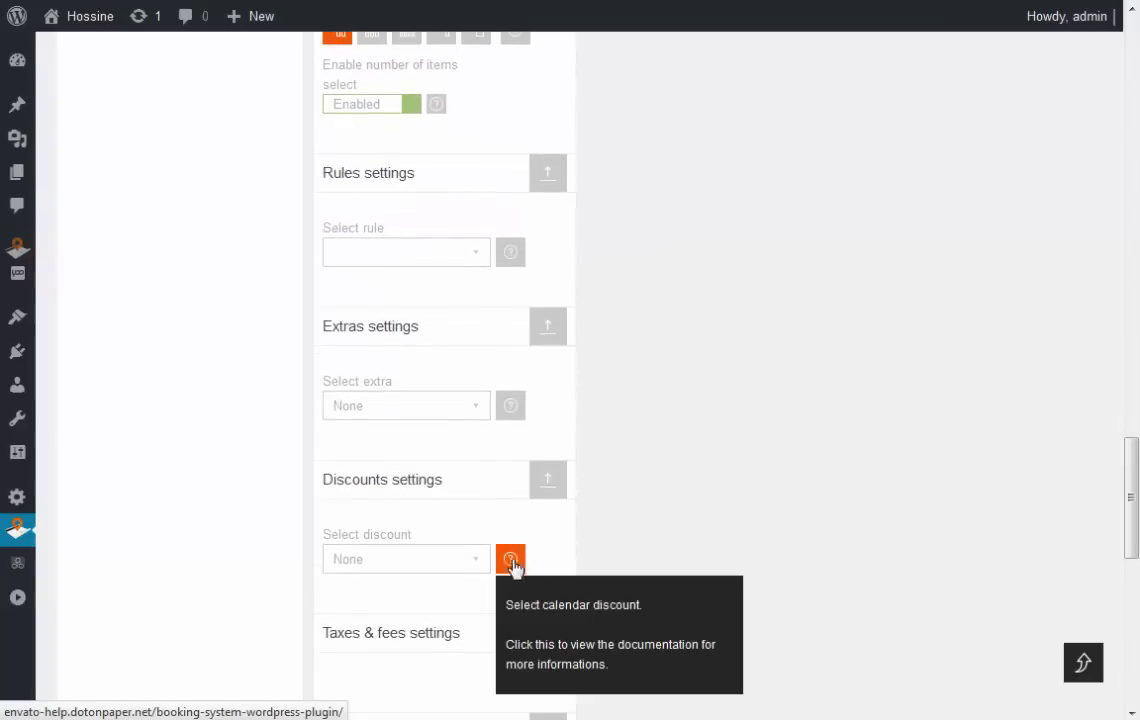
scroll(565, 560, "down", 3)
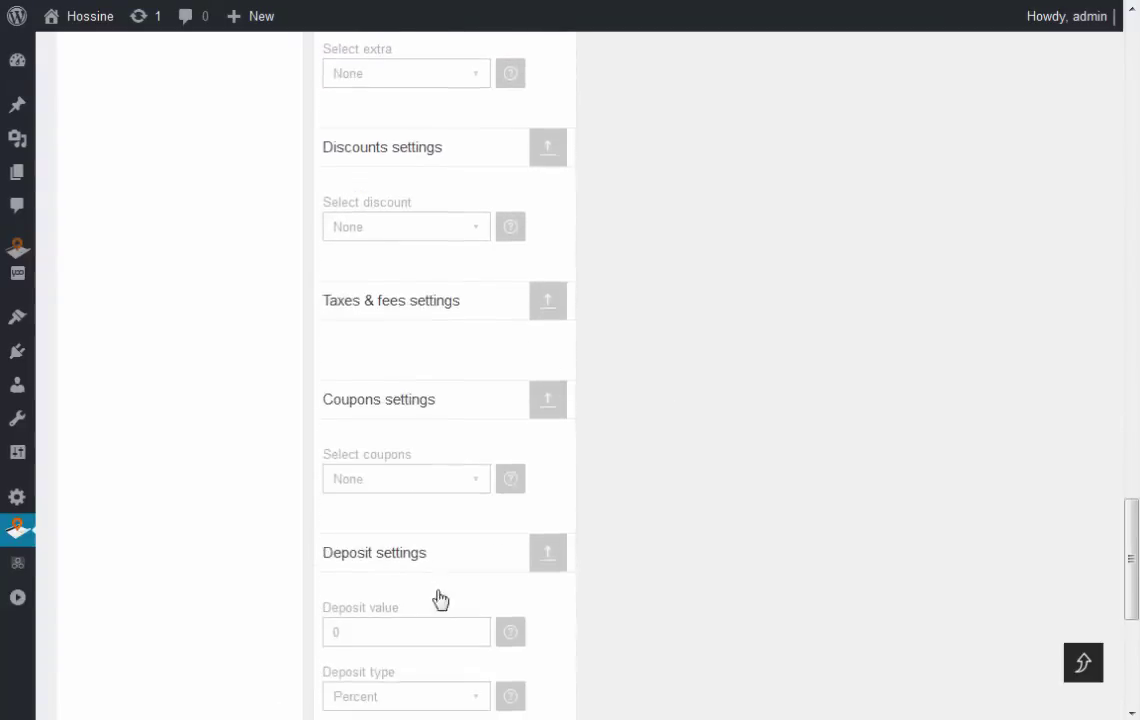
scroll(438, 597, "up", 15)
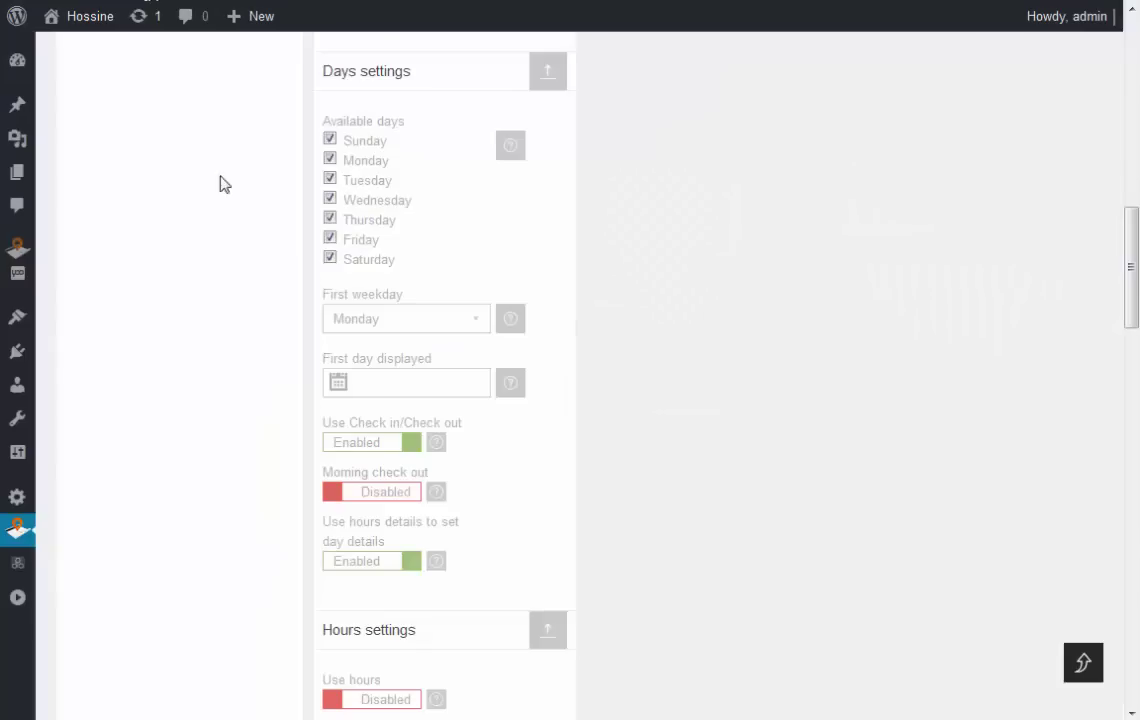
scroll(422, 445, "up", 10)
scroll(351, 445, "up", 10)
- Make August 16–31 available at €20 with 100 places and submit
left_click(343, 230)
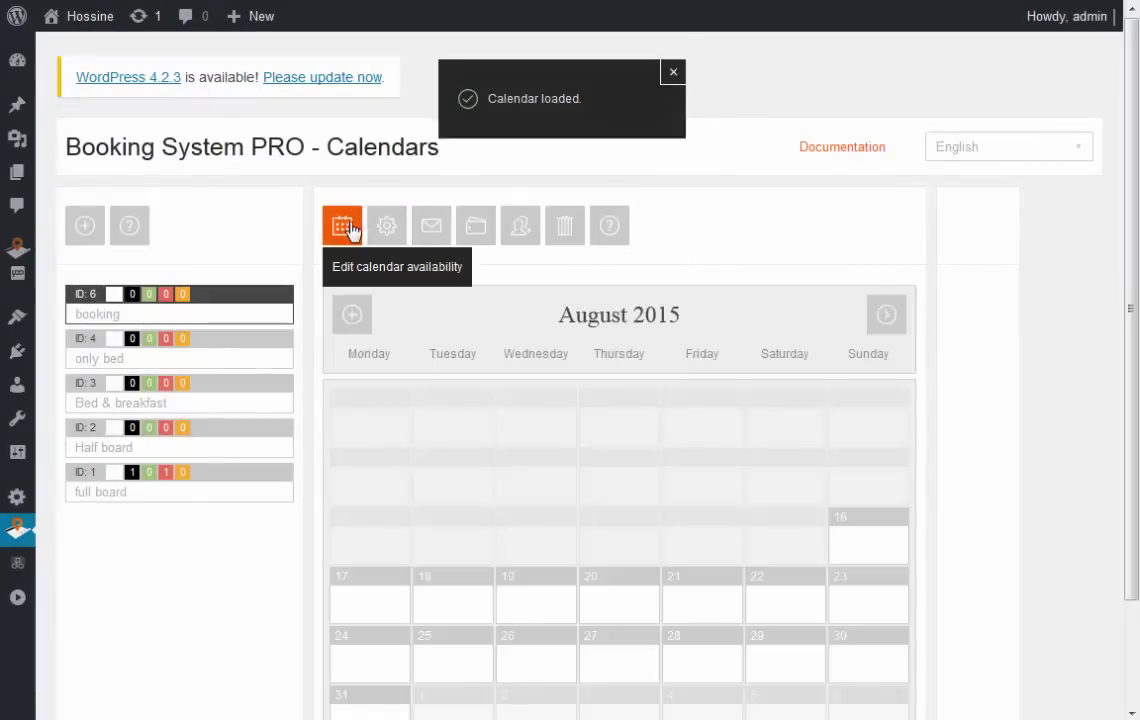
scroll(512, 347, "down", 2)
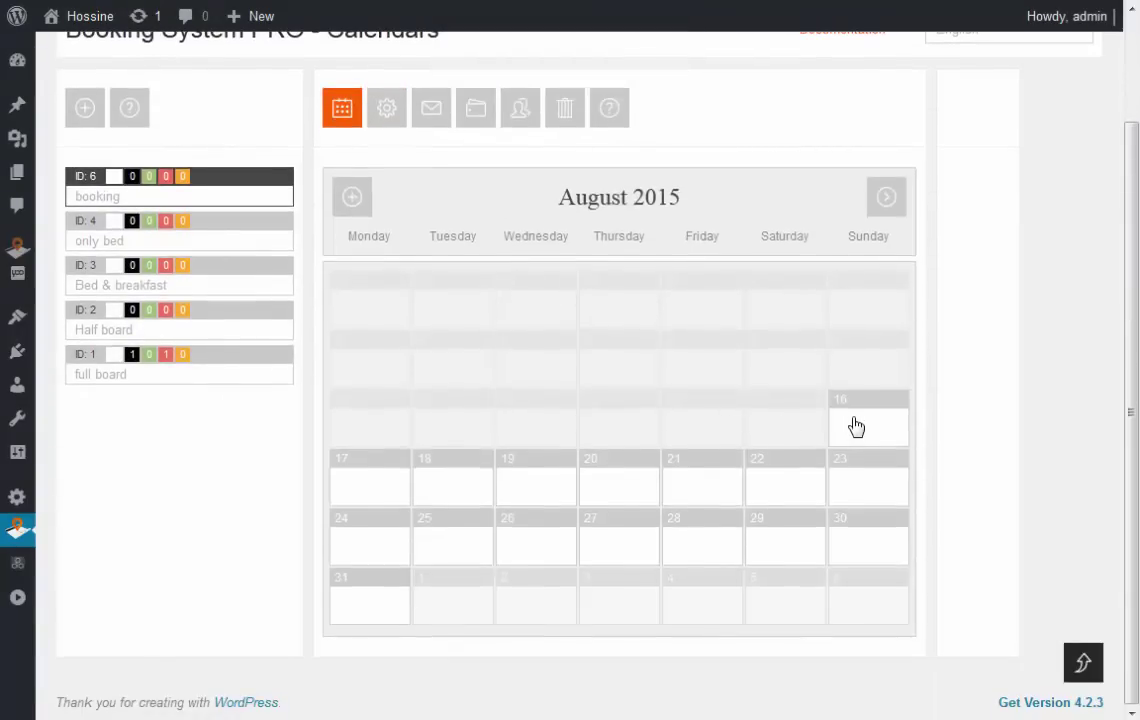
mouse_move(855, 427)
left_mouse_down()
mouse_move(343, 601)
mouse_move(360, 613)
left_mouse_up()
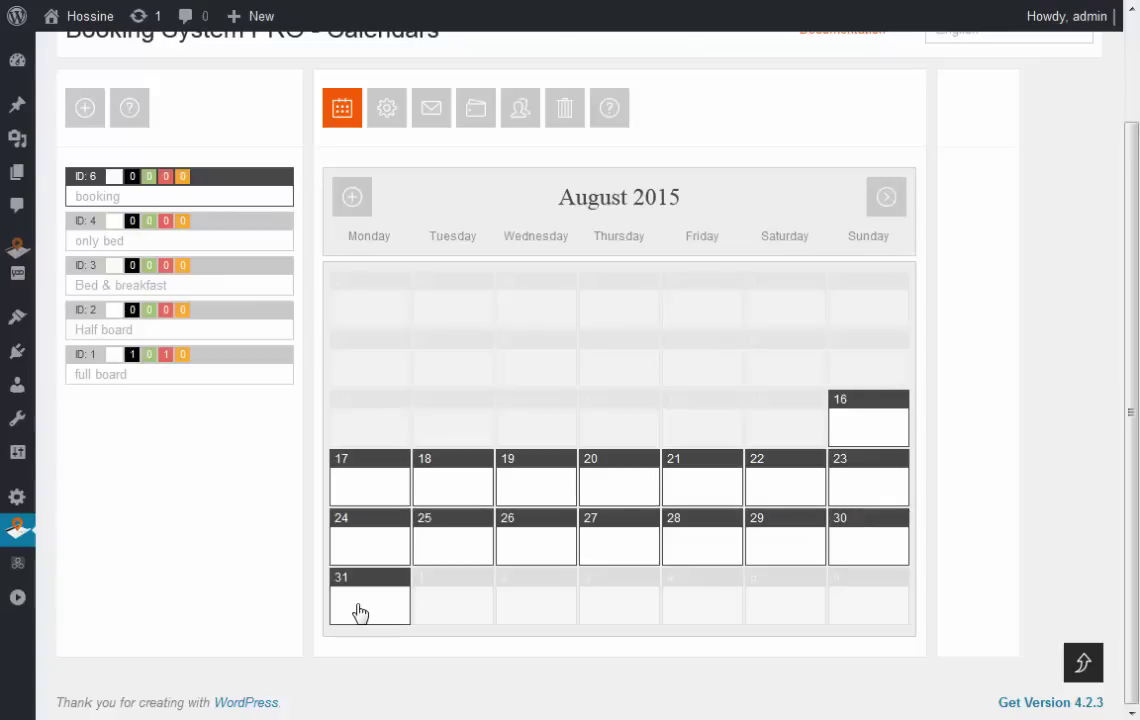
left_click_drag(360, 613, 359, 611)
scroll(140, 590, "down", 1)
scroll(1026, 506, "down", 3)
scroll(969, 286, "up", 2)
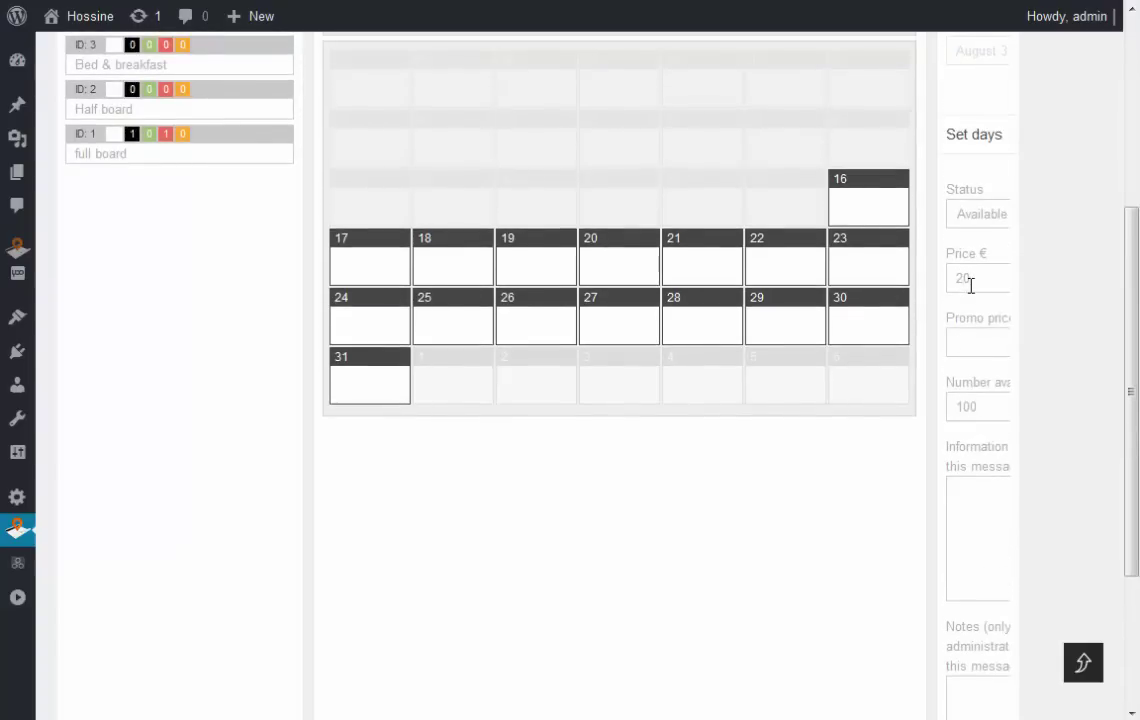
scroll(971, 285, "up", 6)
left_click(995, 234)
- Add an information note to August 16 and submit it
scroll(603, 288, "down", 2)
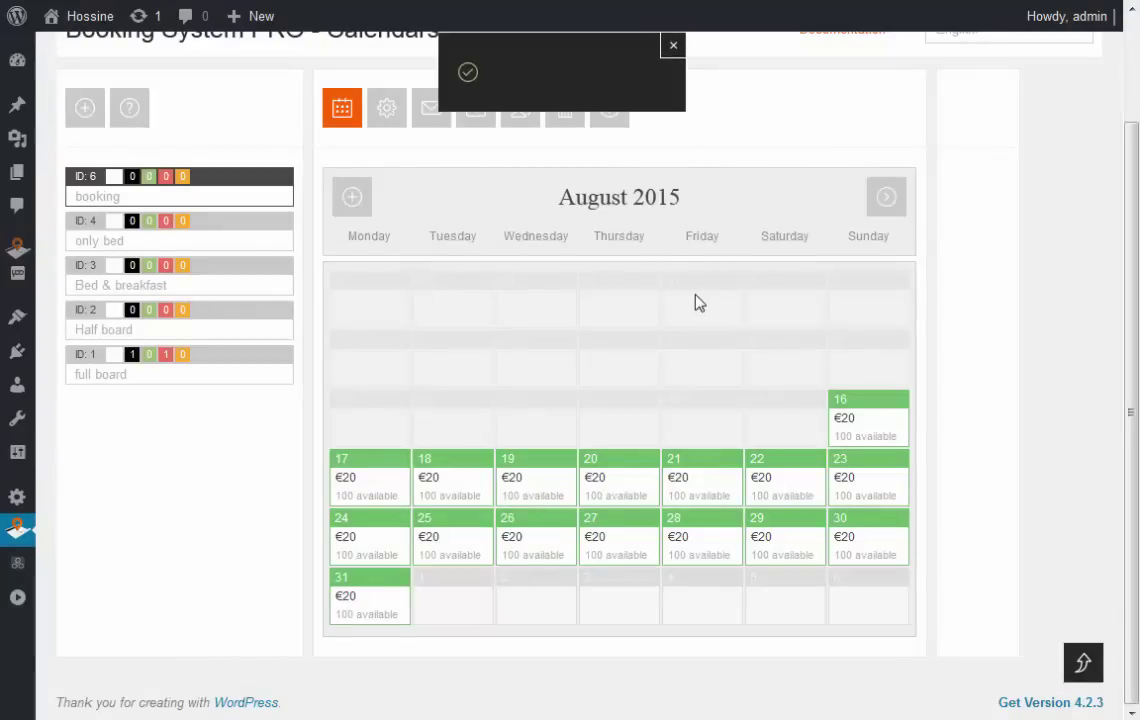
left_click(892, 404)
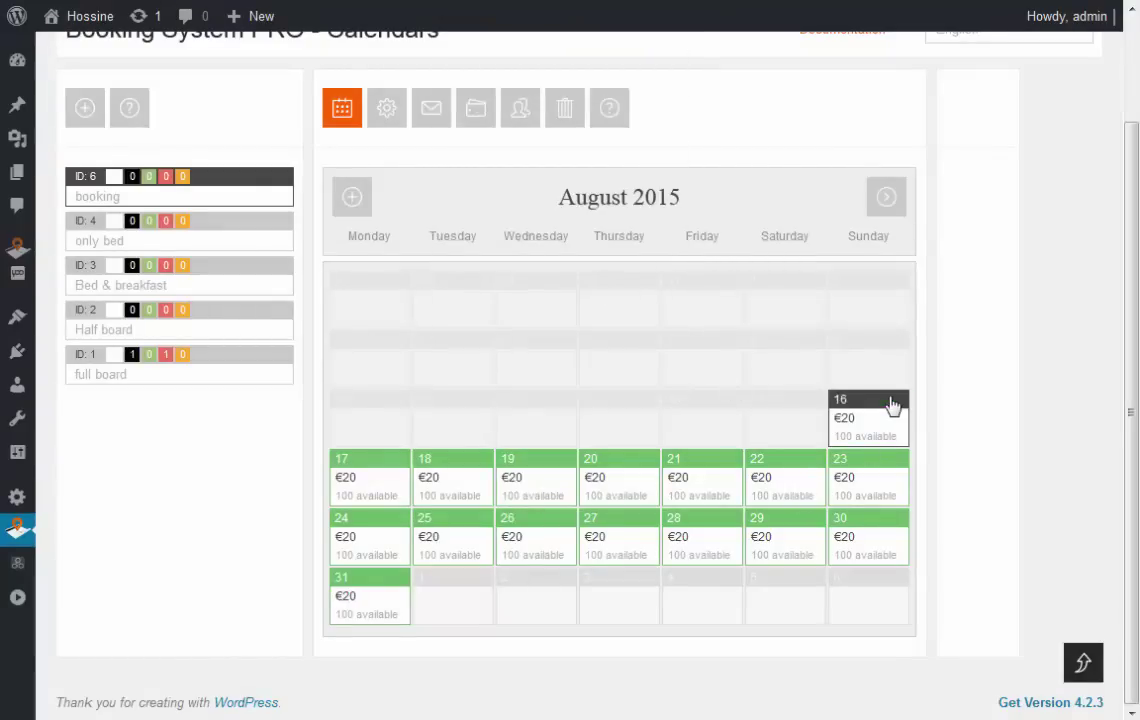
scroll(888, 410, "up", 2)
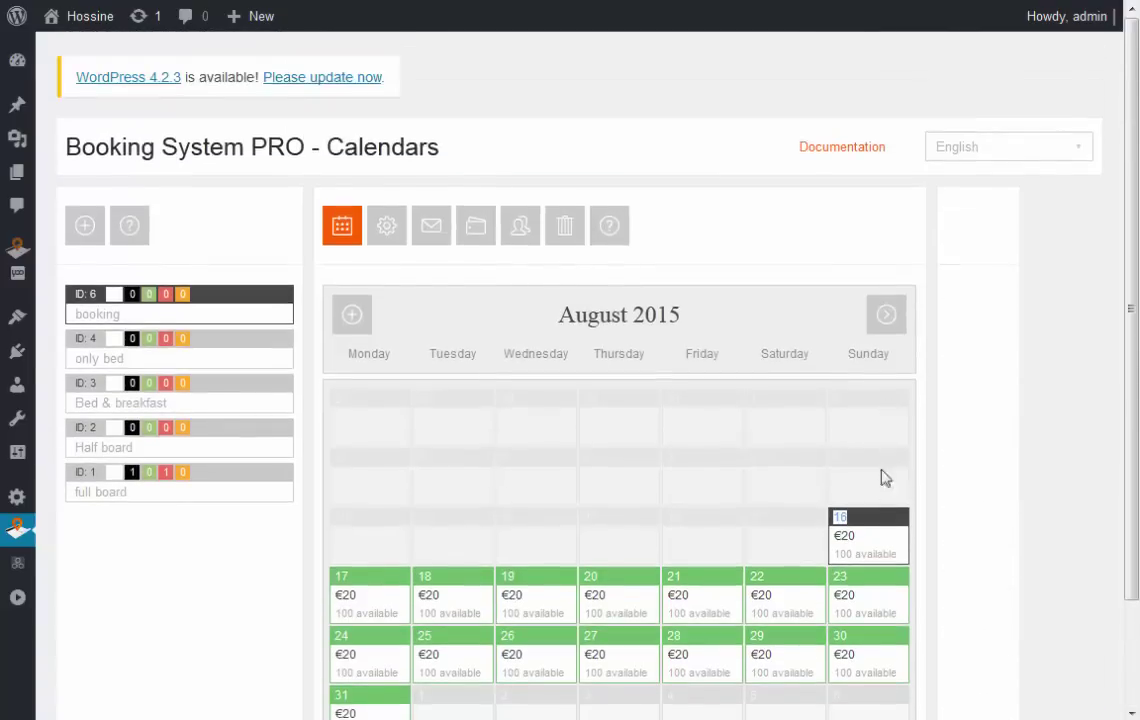
scroll(1000, 460, "down", 4)
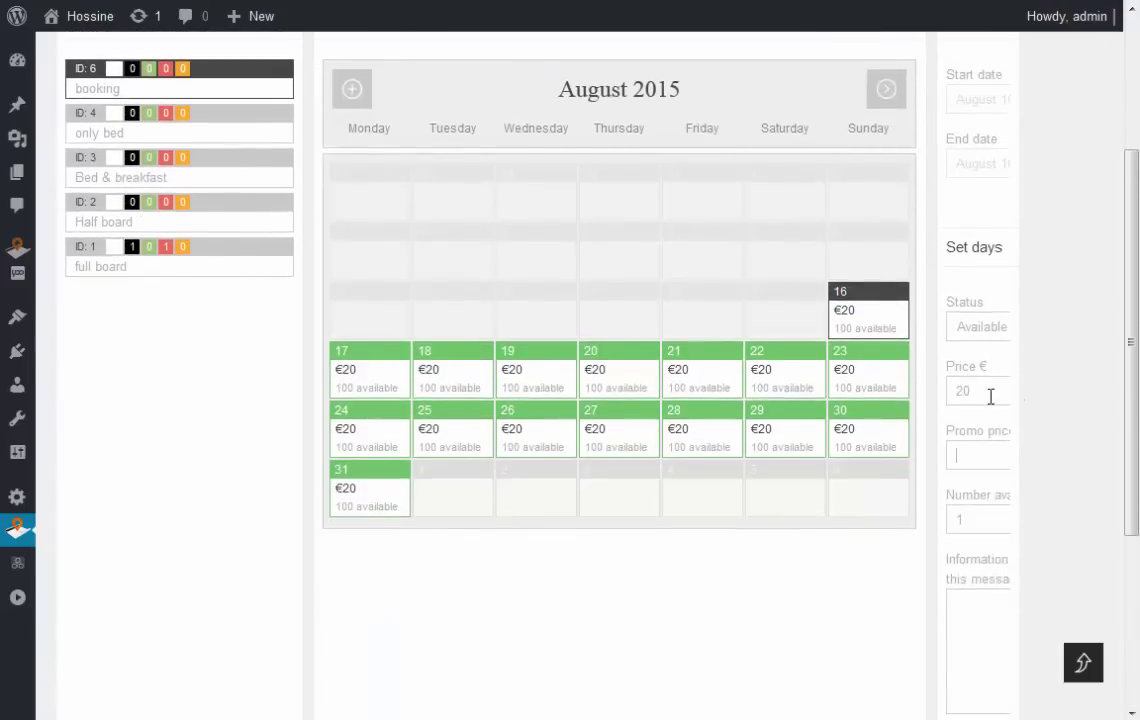
key("Tab")
scroll(975, 614, "down", 5)
scroll(975, 614, "up", 2)
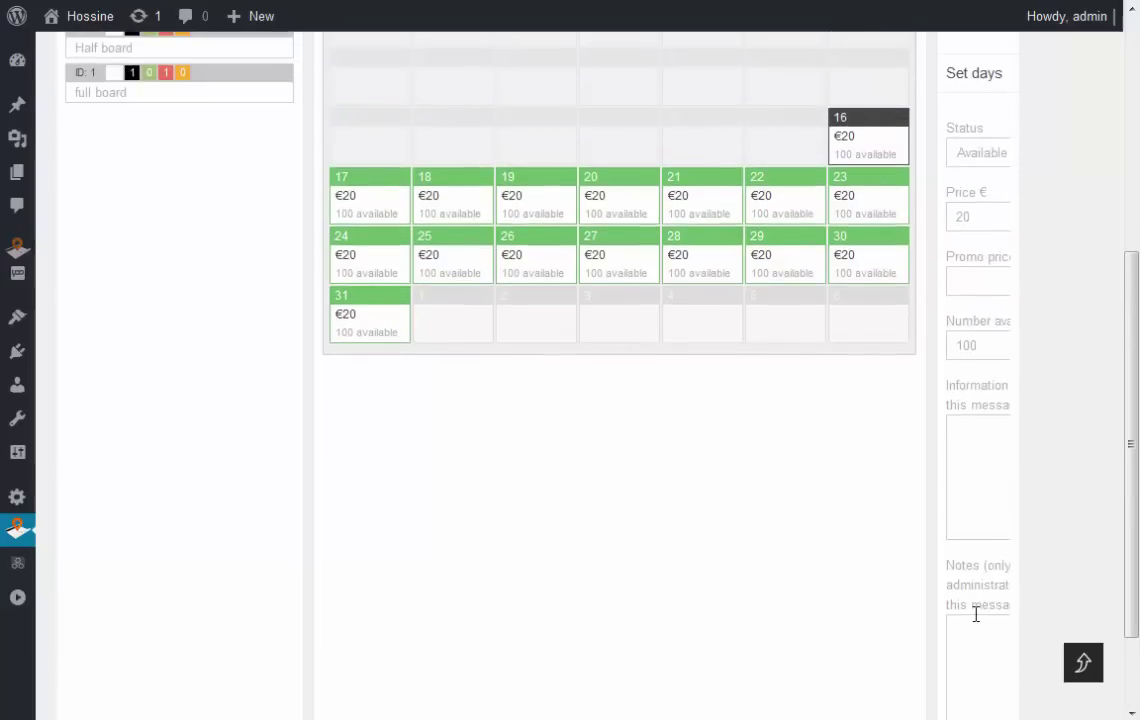
type("more infos ...")
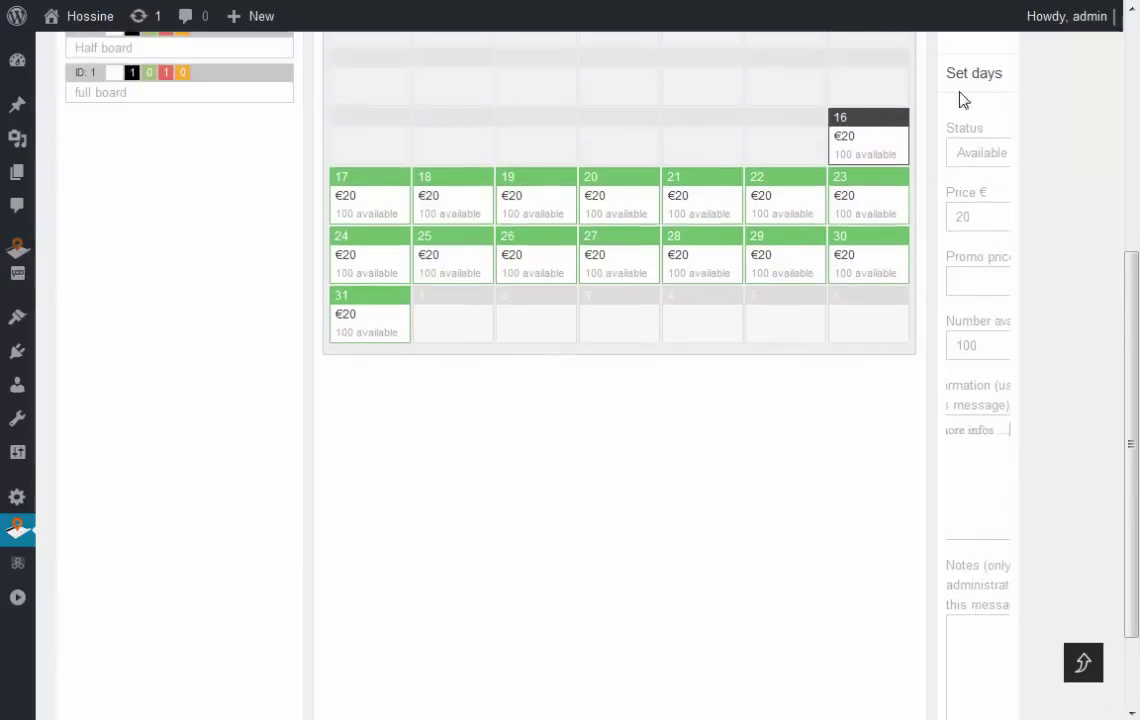
scroll(962, 105, "up", 2)
scroll(980, 110, "up", 3)
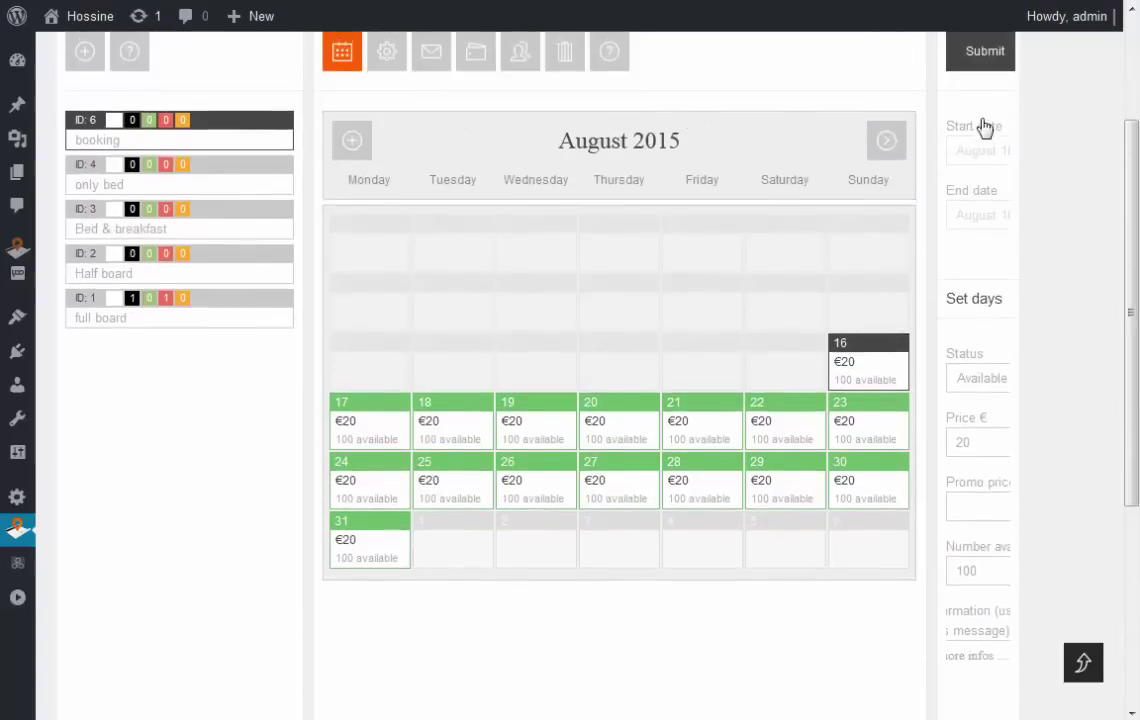
left_click(996, 67)
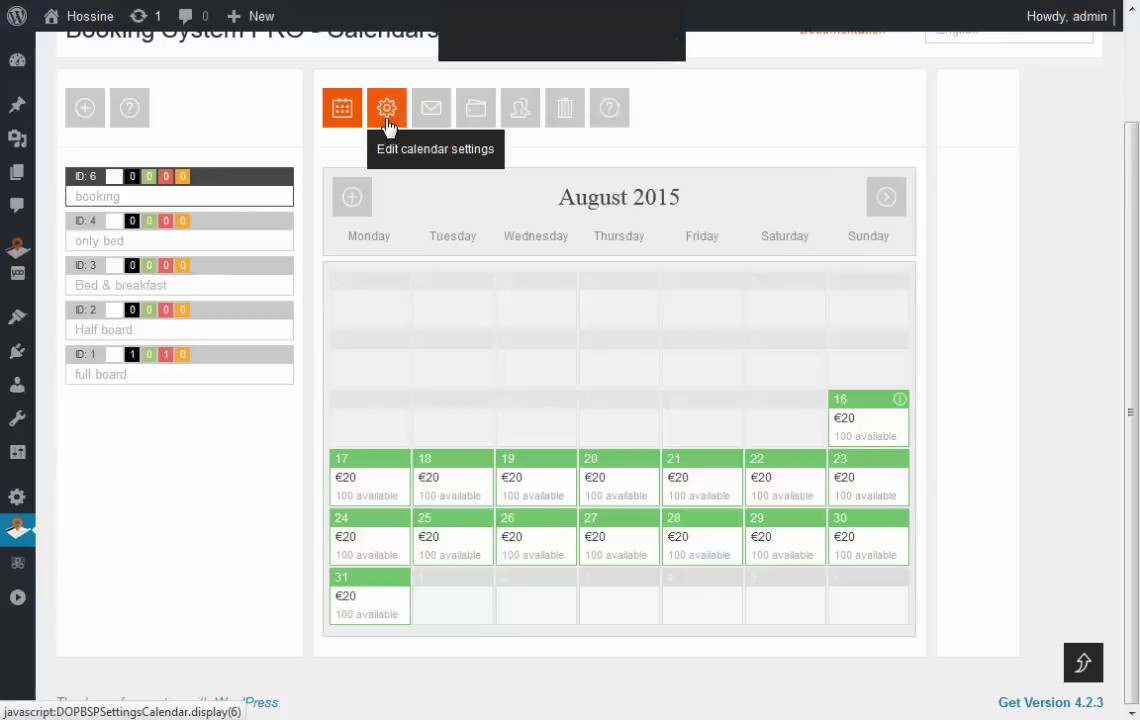
- Confirm the currency position stays After in the calendar's general settings
left_click(388, 116)
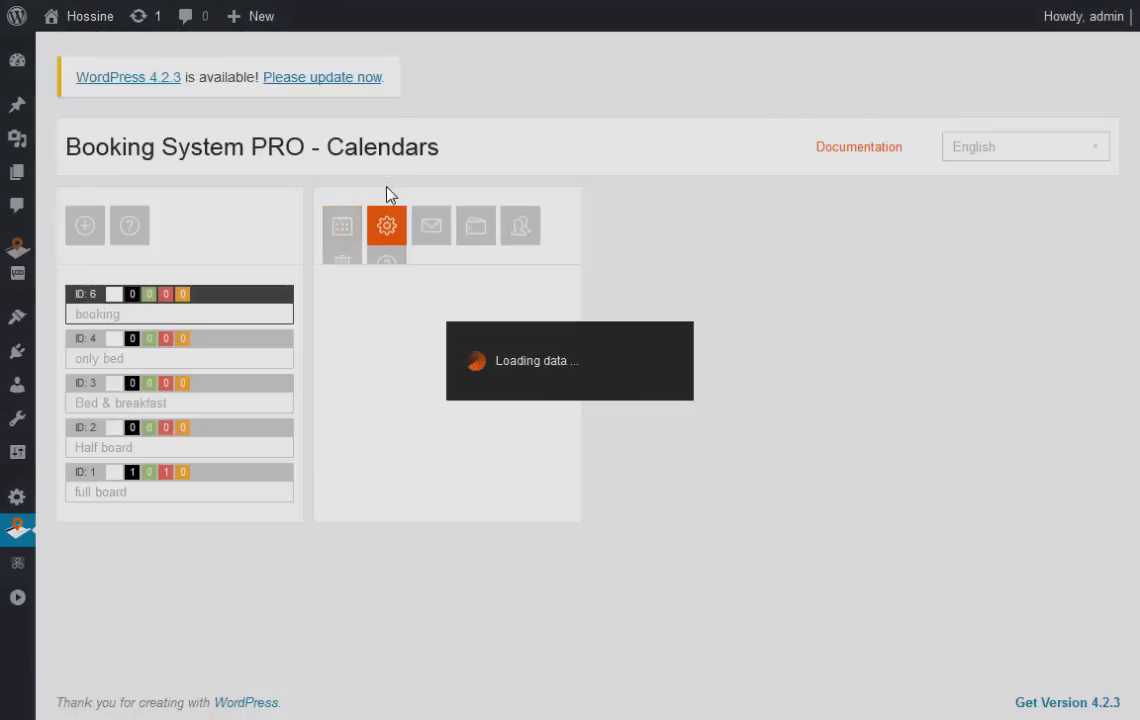
scroll(438, 458, "down", 2)
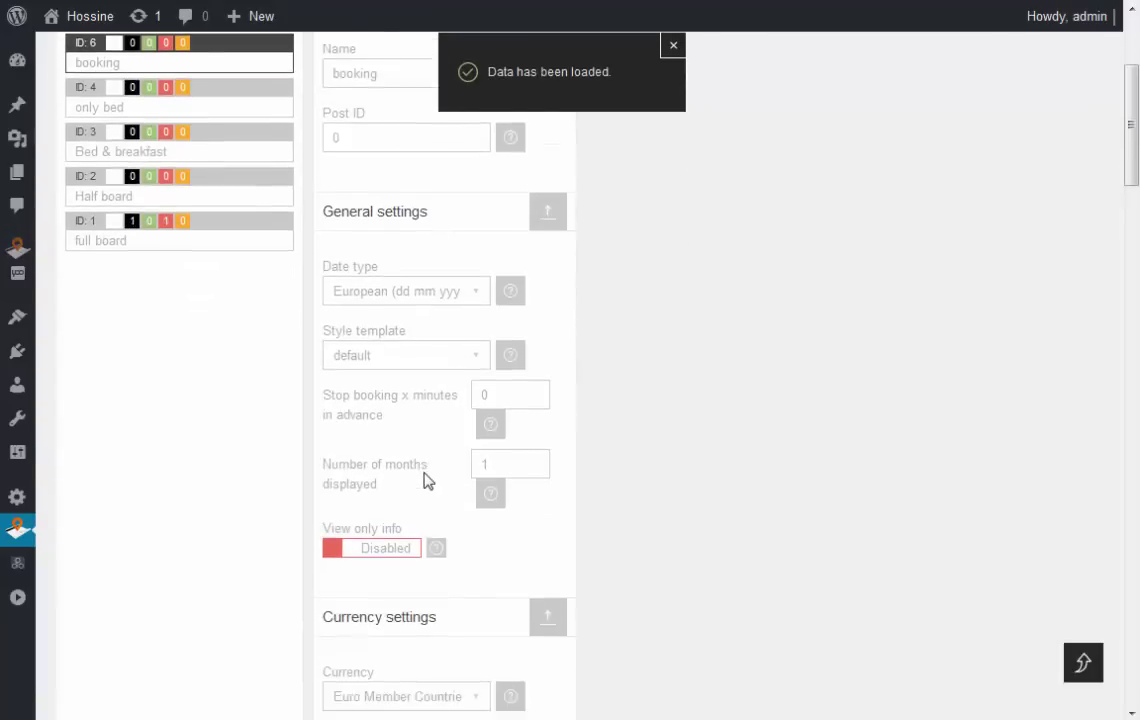
scroll(427, 484, "down", 1)
scroll(420, 510, "down", 1)
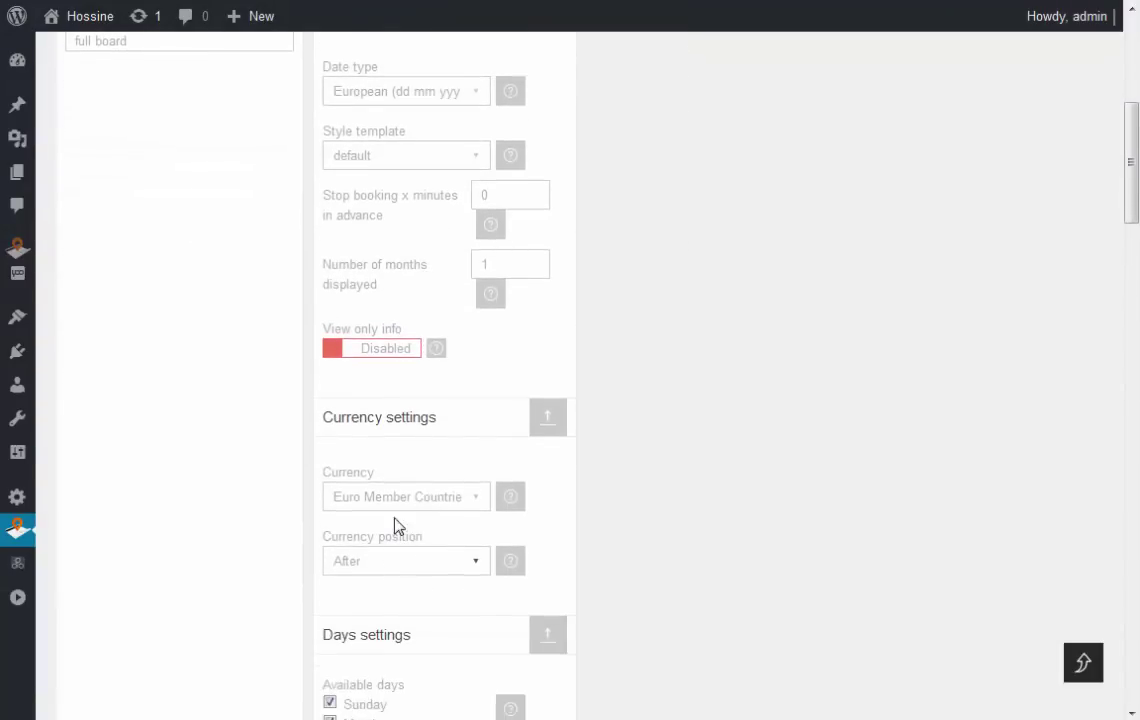
left_click(441, 566)
scroll(405, 680, "down", 1)
left_click(376, 554)
- Return to the availability view, then the front-end booking summary totalling 195€
scroll(686, 499, "up", 3)
scroll(686, 499, "up", 2)
left_click(341, 221)
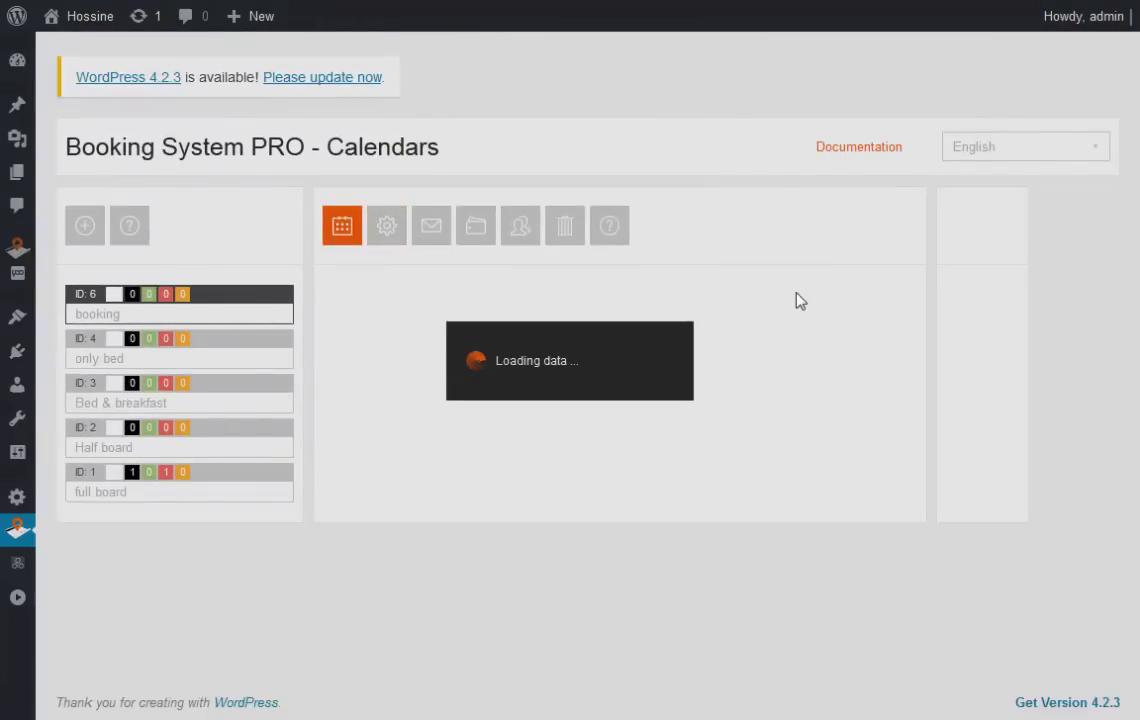
scroll(812, 311, "down", 1)
scroll(812, 316, "down", 1)
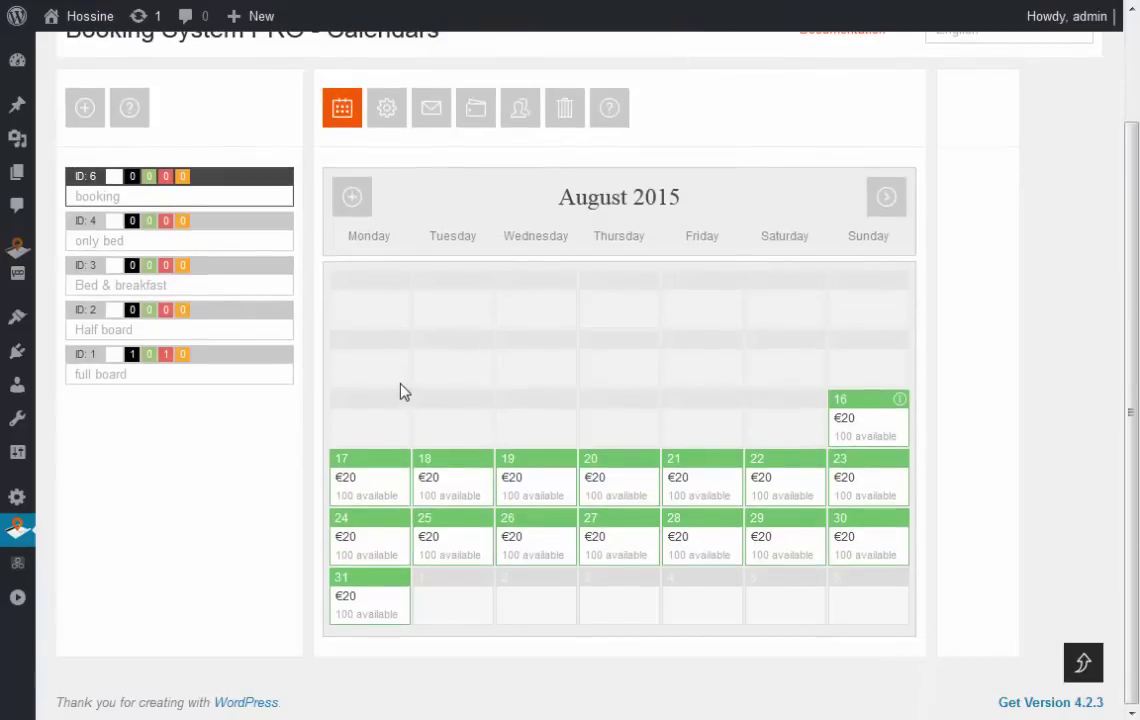
scroll(400, 389, "up", 2)
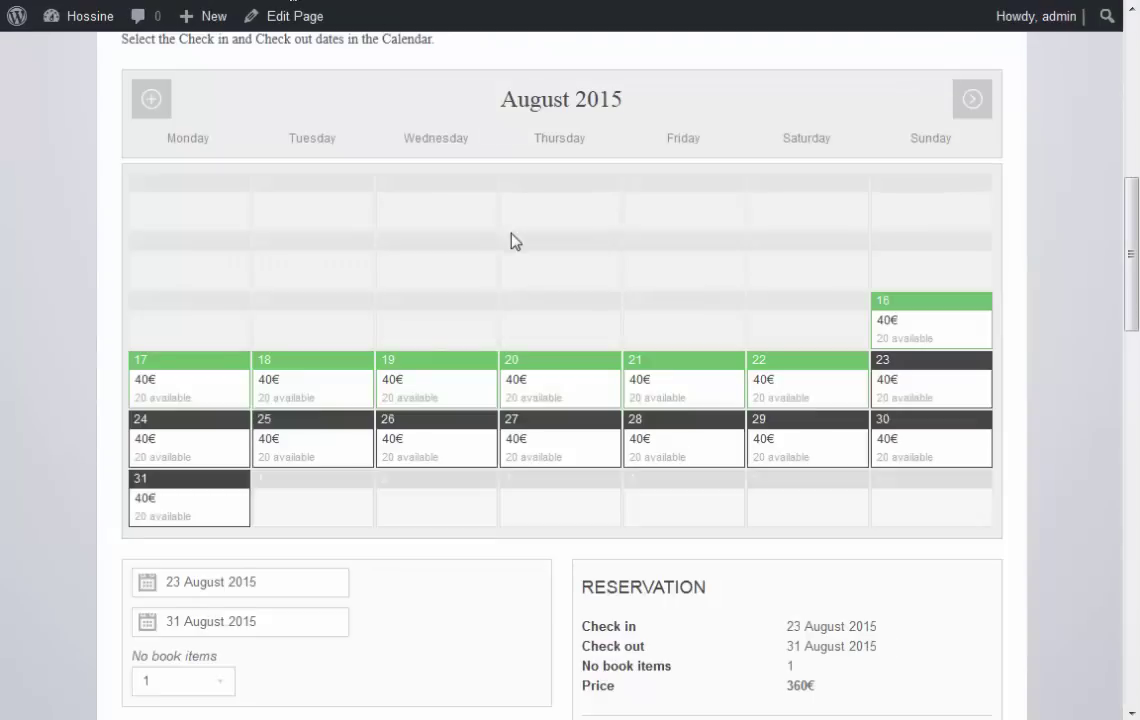
scroll(505, 260, "down", 3)
- Choose Day (+30€) for Agadir airport pick-up on the front-end booking form
double_click(168, 414)
left_click_drag(150, 414, 298, 644)
left_click(117, 433)
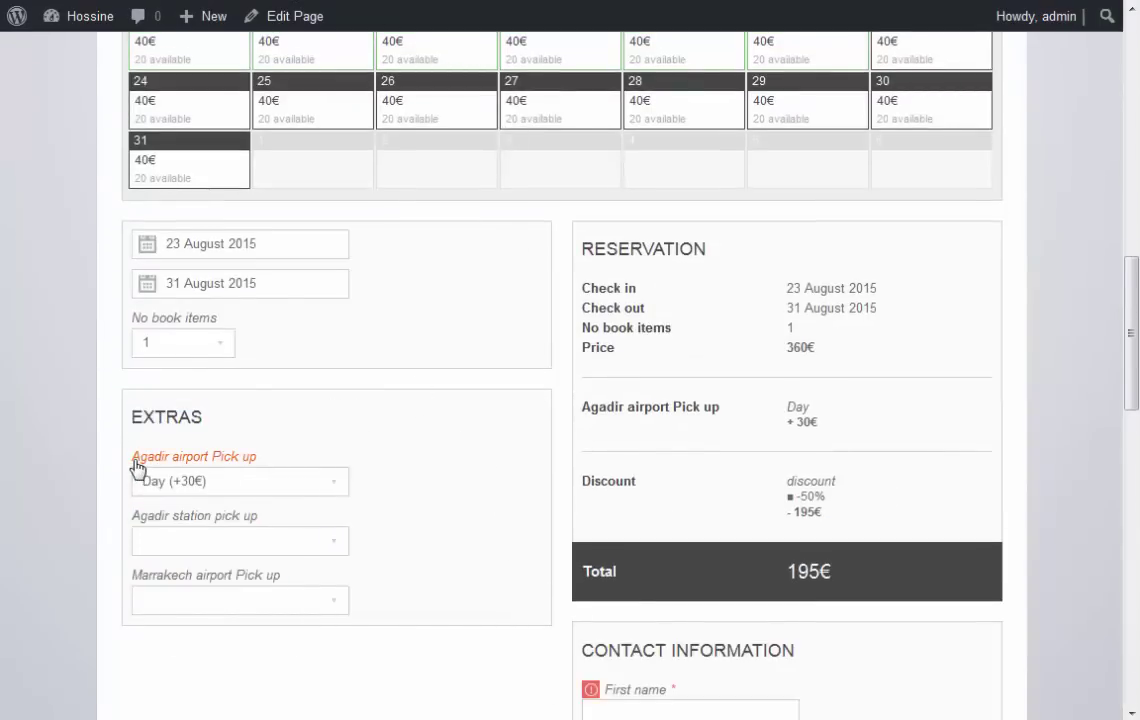
left_click(274, 489)
left_click(192, 553)
left_click(293, 541)
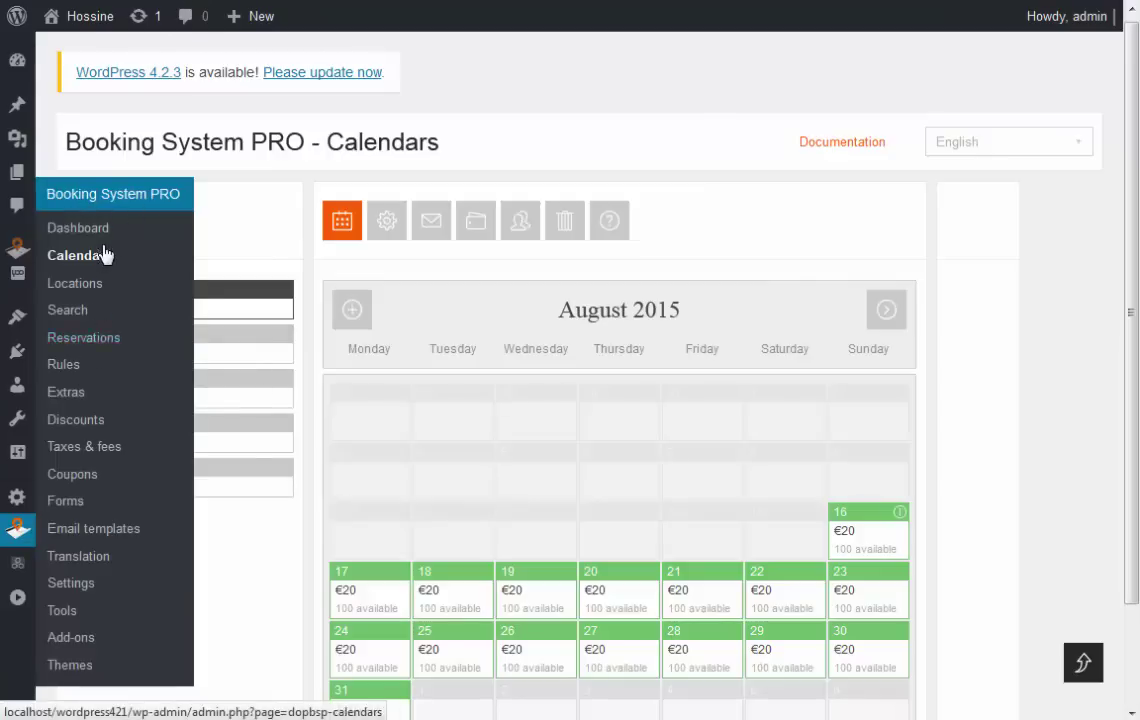
- Add a new extra (ID 4), name it 'agadir transfers' and add an extra-fields group
left_click(66, 392)
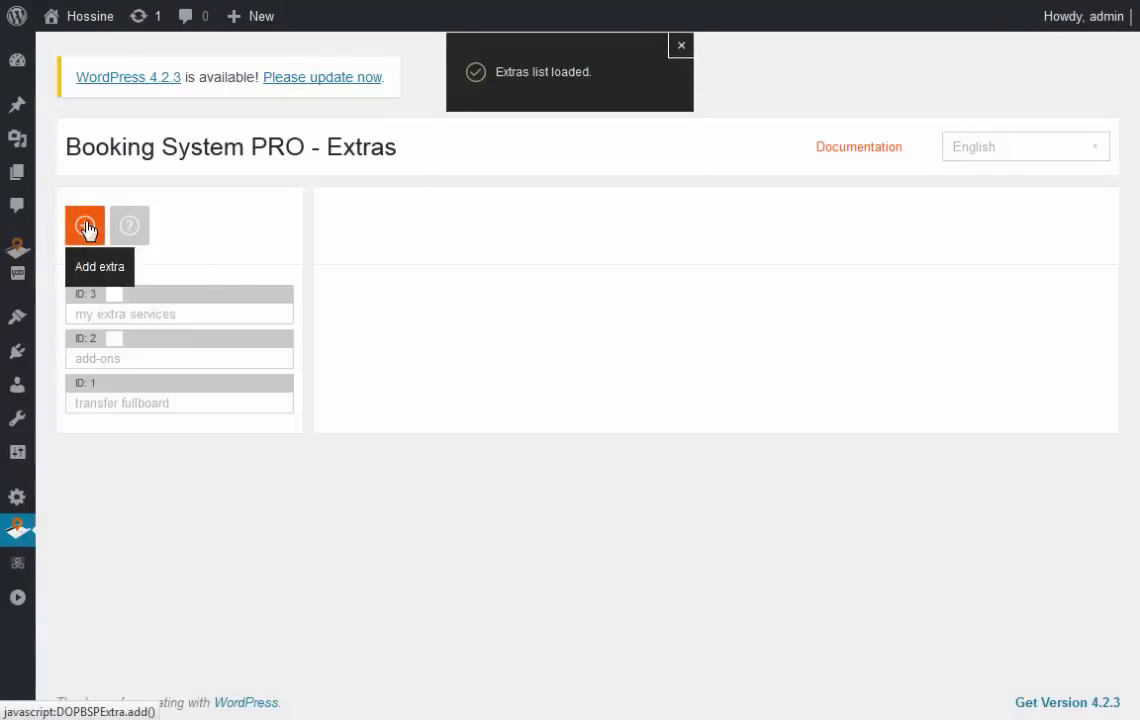
left_click(86, 228)
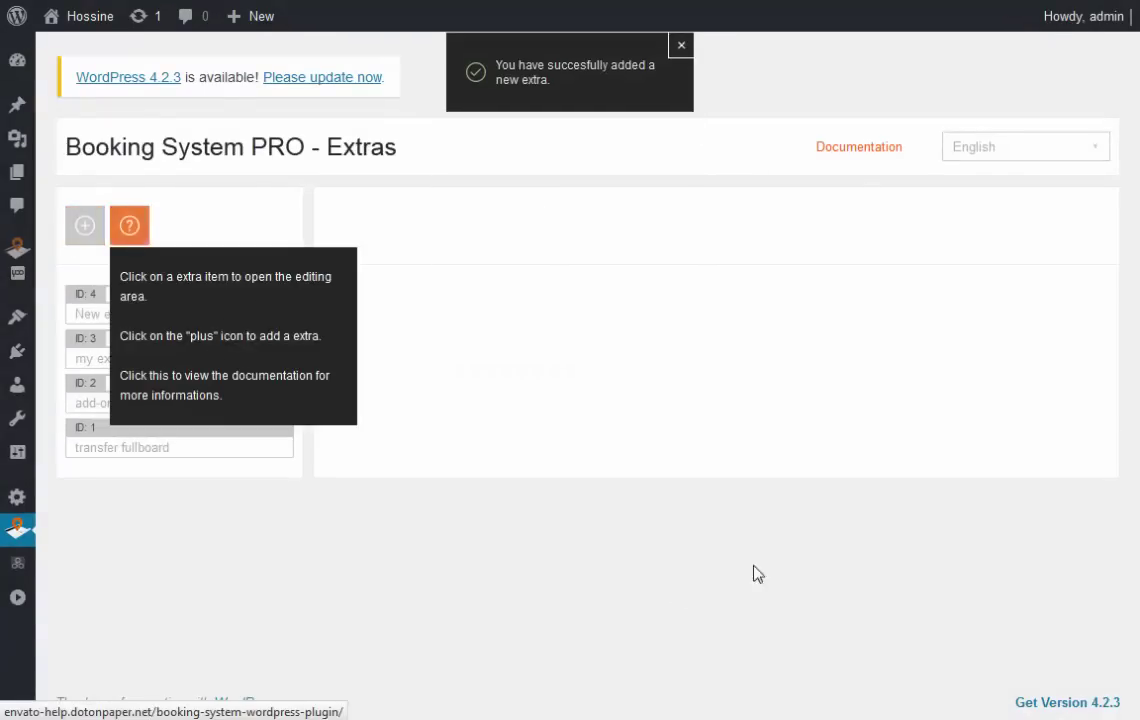
left_click(268, 305)
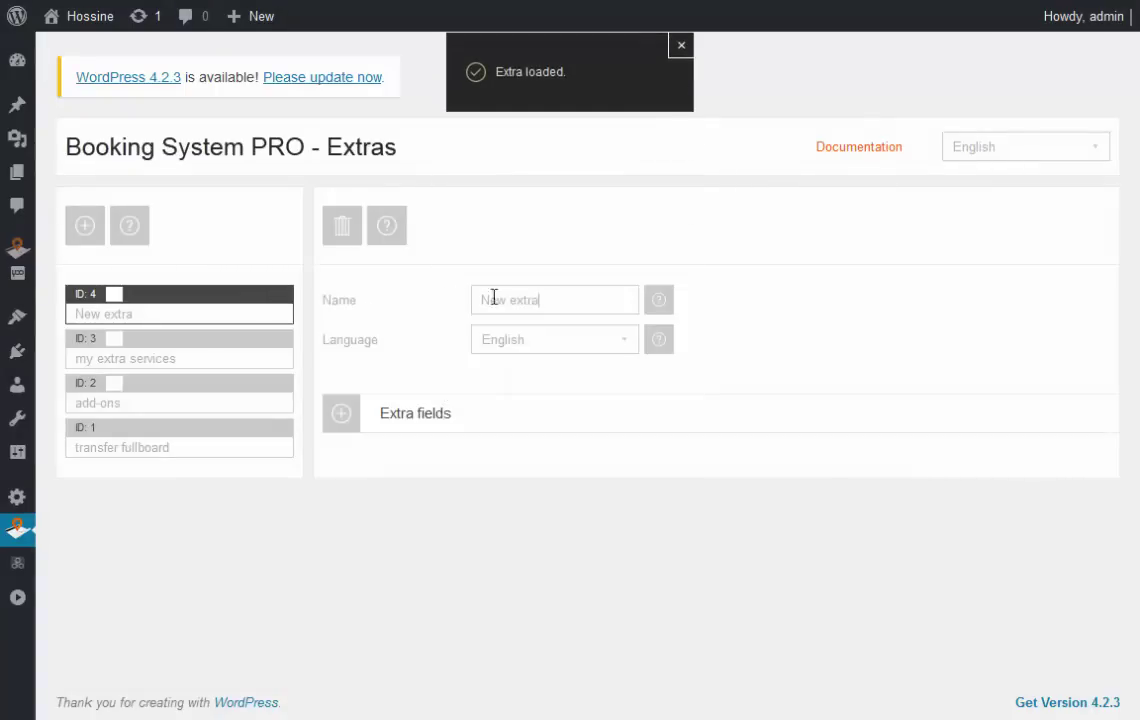
triple_click(493, 299)
key("BackSpace")
type("gadir transfer")
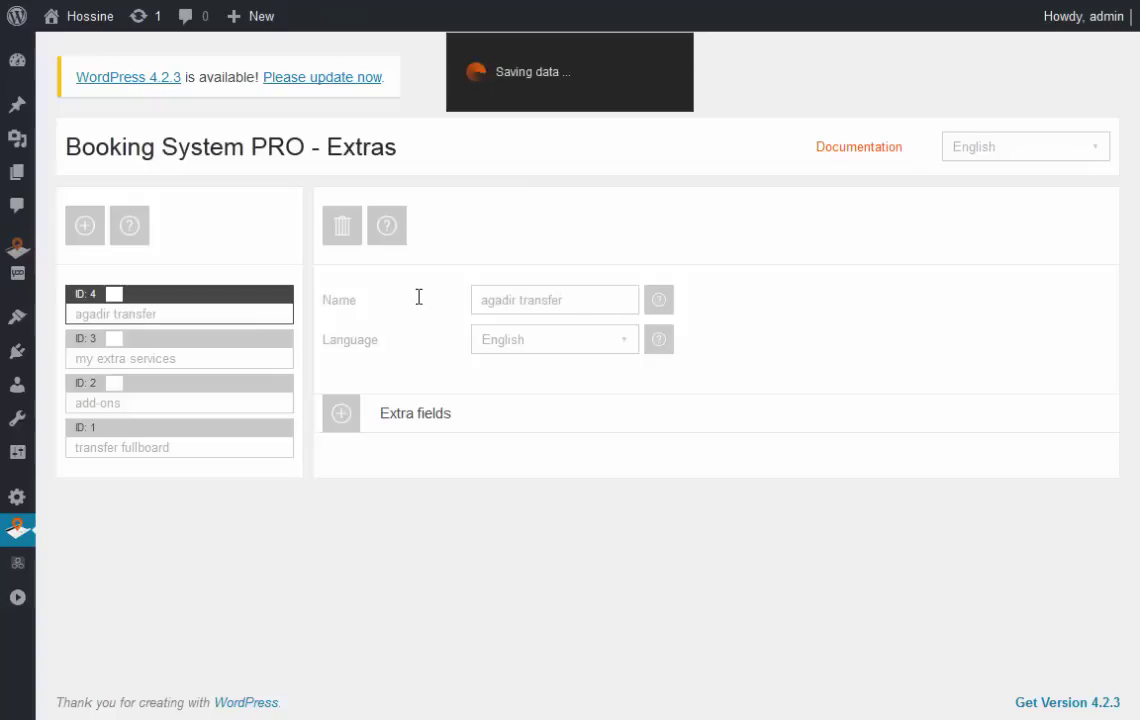
type("s")
left_click(342, 418)
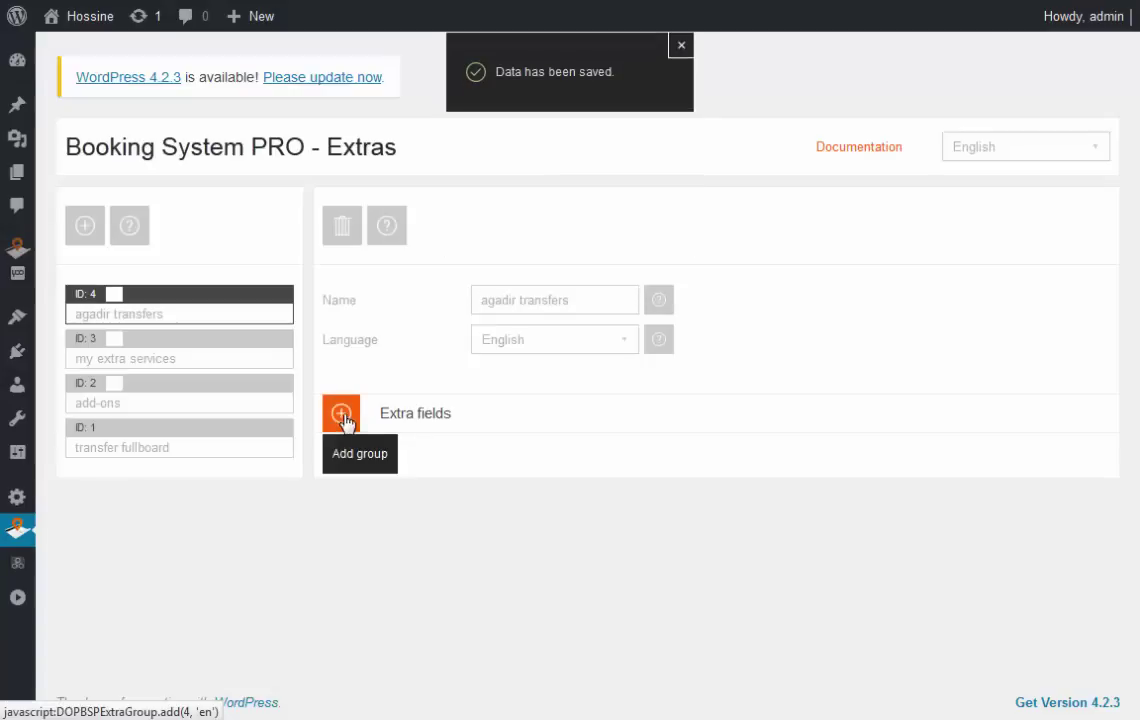
- Add a new field group to the agadir transfers extra
left_click(982, 505)
scroll(898, 453, "down", 1)
left_click_drag(575, 471, 493, 470)
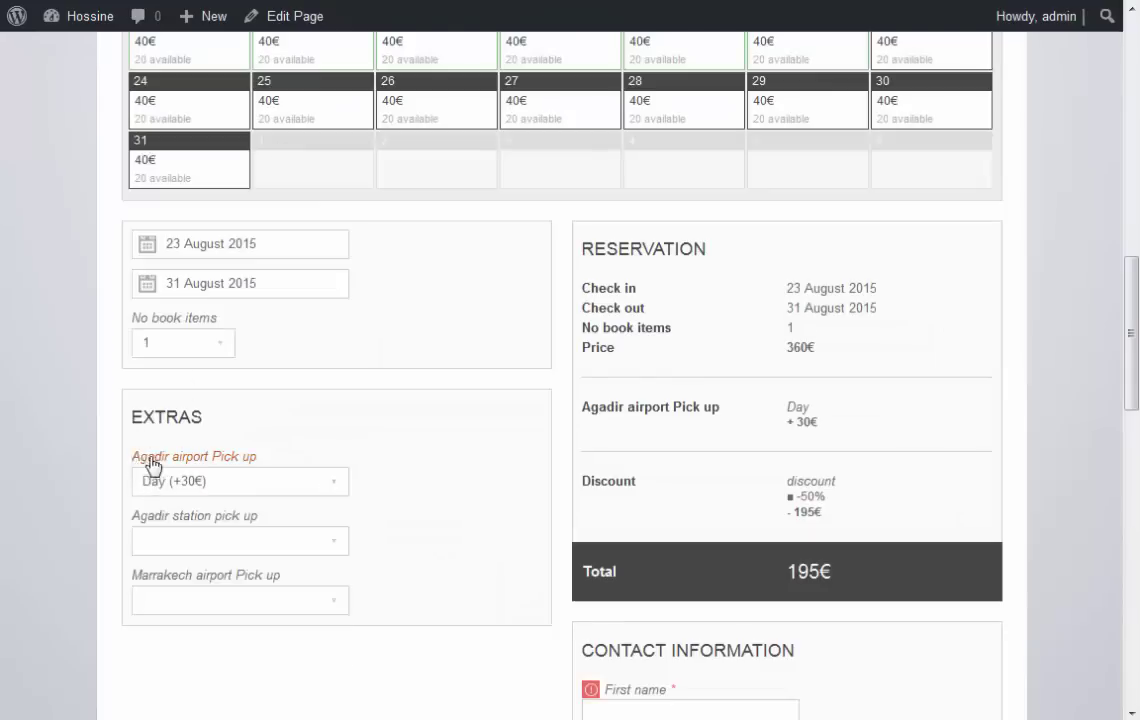
left_click_drag(133, 457, 270, 464)
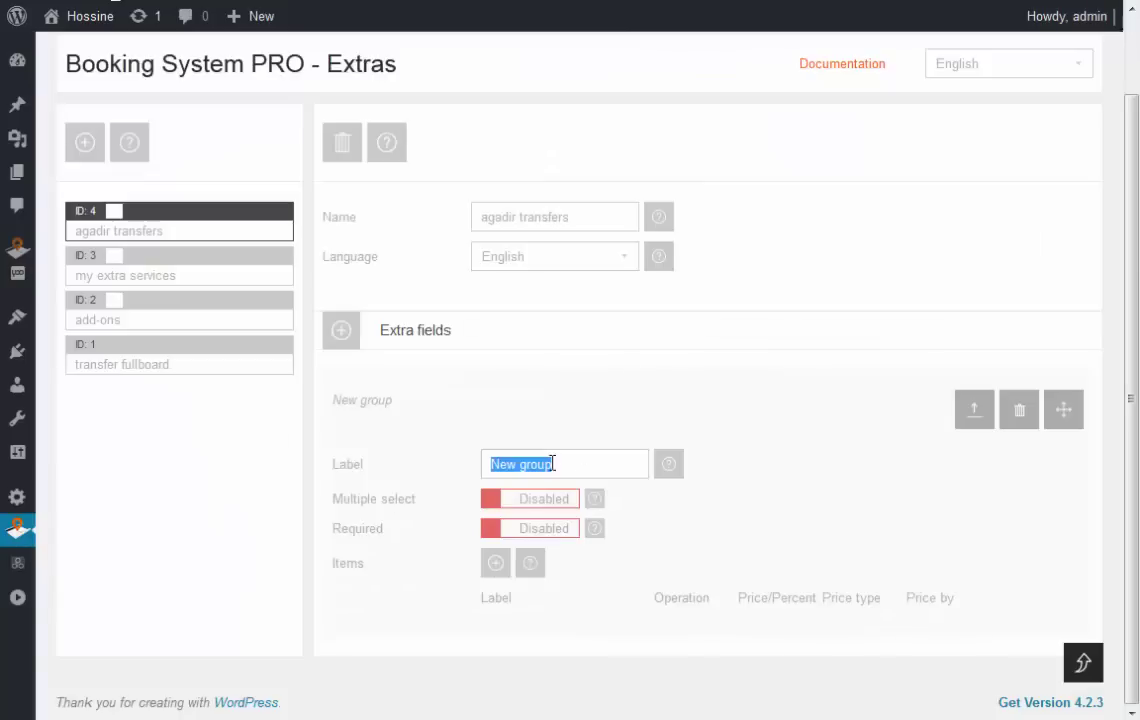
- Replace the group's default label with 'agadirairport transfers'
left_click(579, 462)
key("BackSpace")
key("BackSpace")
key("BackSpace")
type("agadir tra")
key("BackSpace")
key("BackSpace")
type("airport transfer")
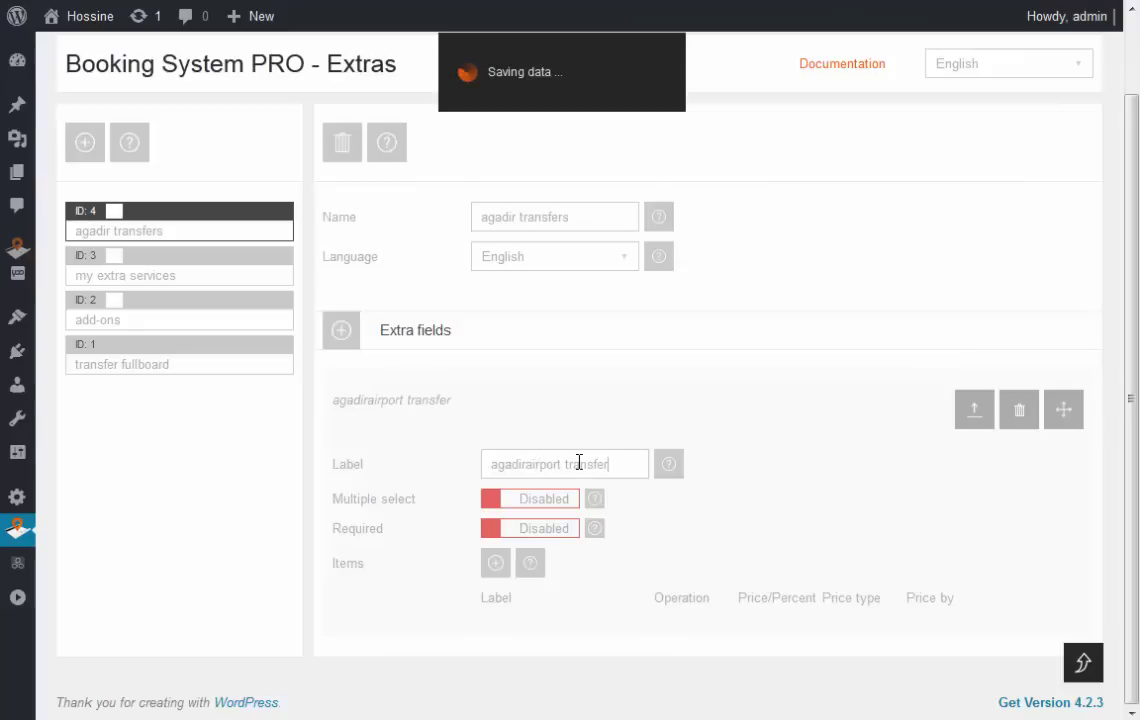
type("s")
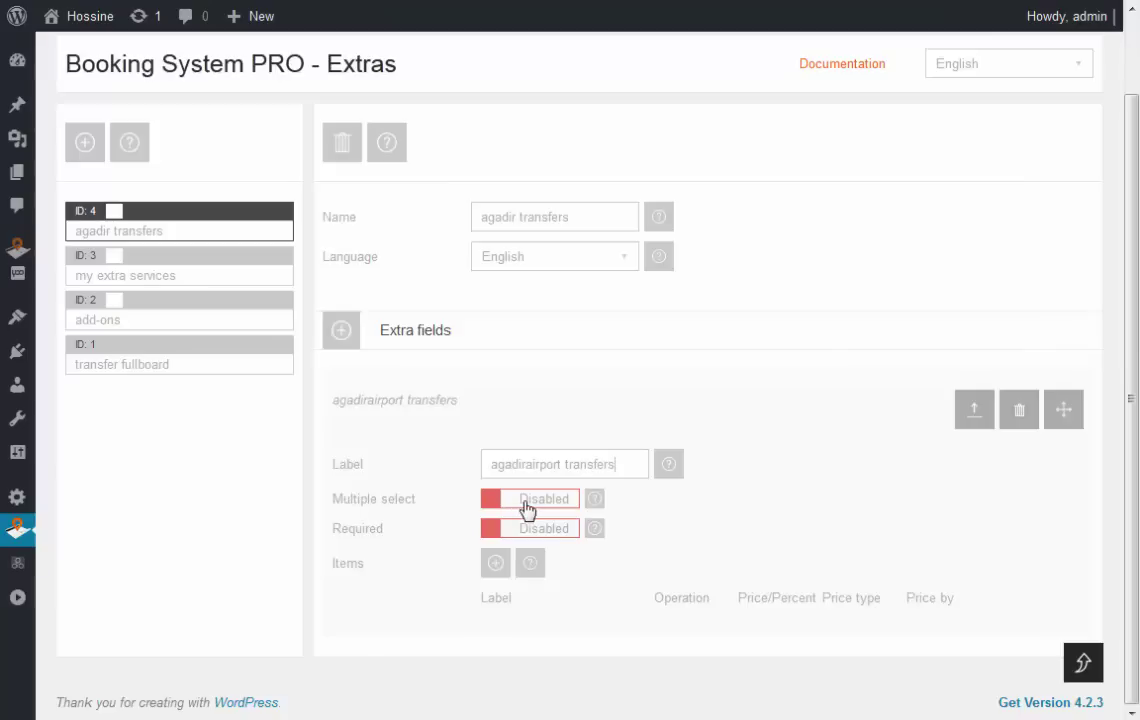
- Add the first group item, Arrival, priced 15
left_click(496, 563)
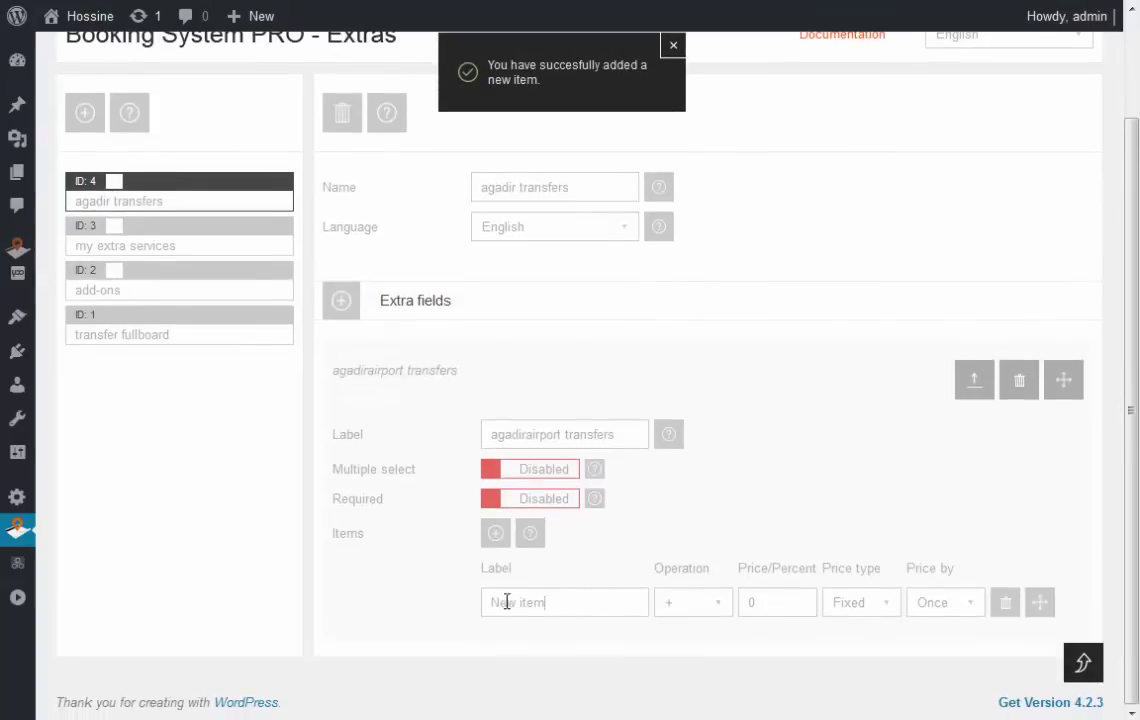
triple_click(507, 601)
type("al")
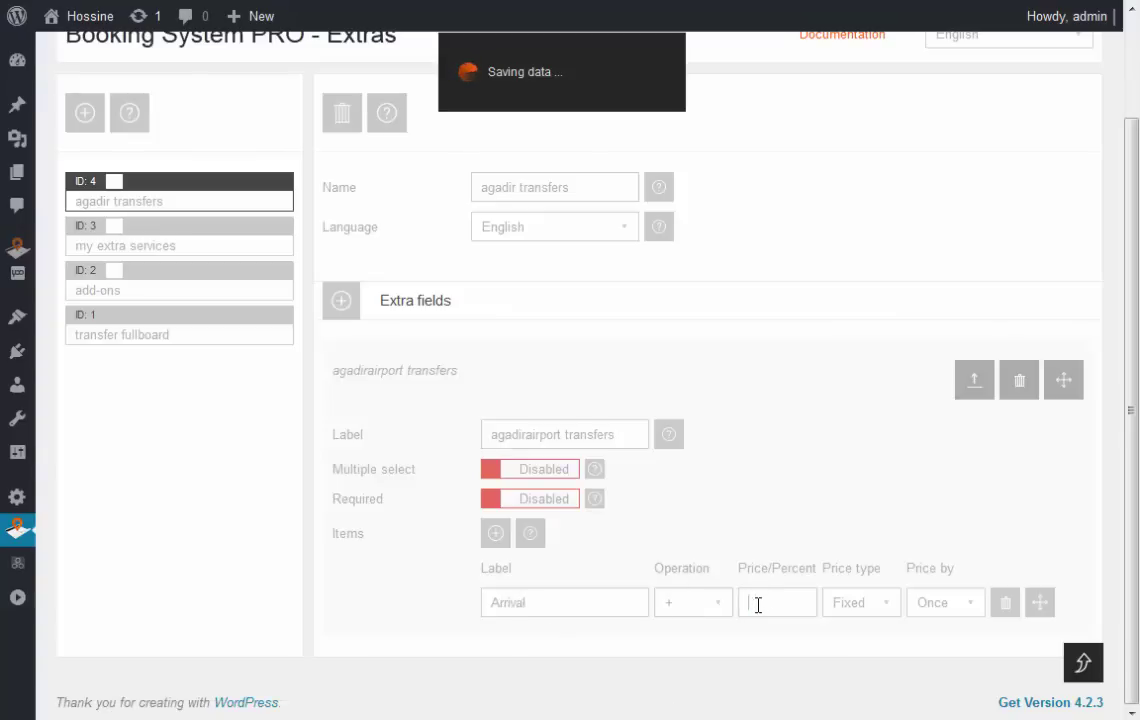
type("15")
- Add a second item, Departure, priced 15
left_click(495, 533)
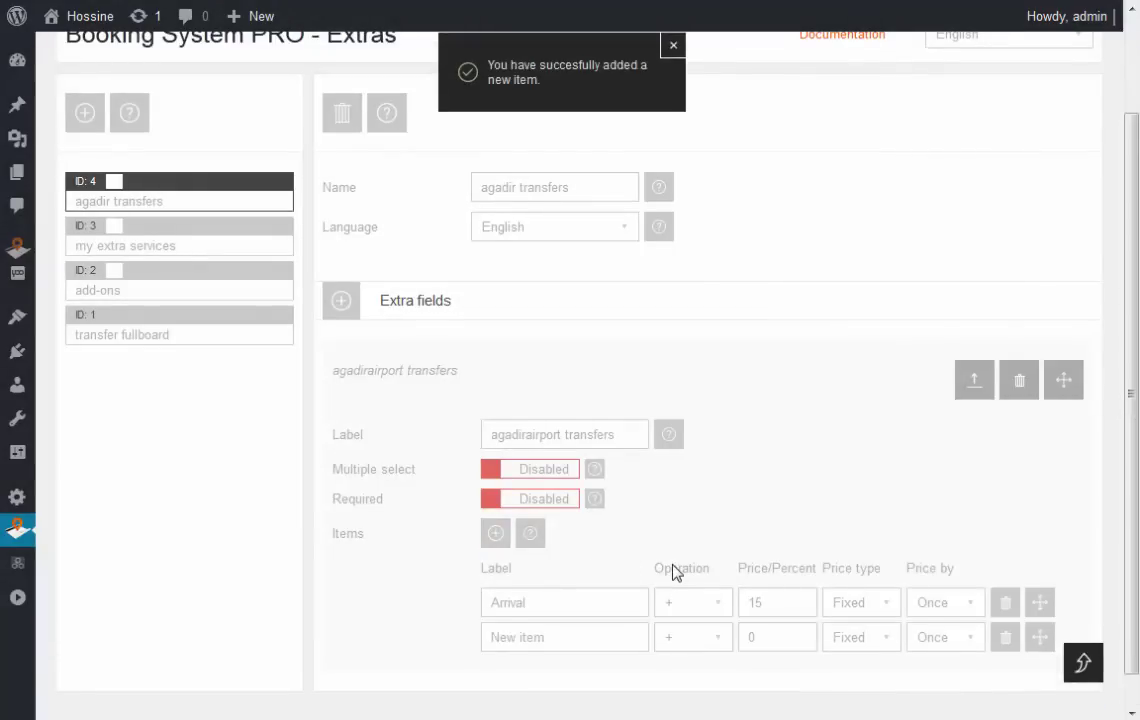
scroll(600, 610, "down", 1)
key("BackSpace")
key("BackSpace")
key("BackSpace")
key("BackSpace")
key("BackSpace")
type("Departure")
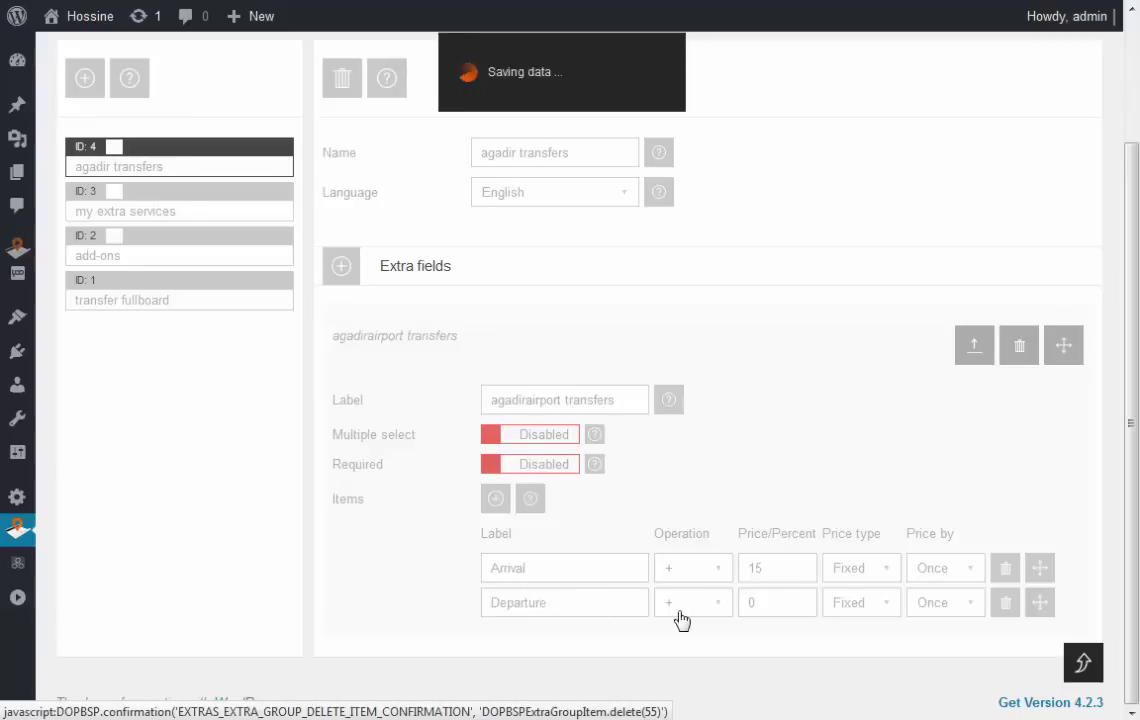
left_click(753, 602)
key("BackSpace")
type("26")
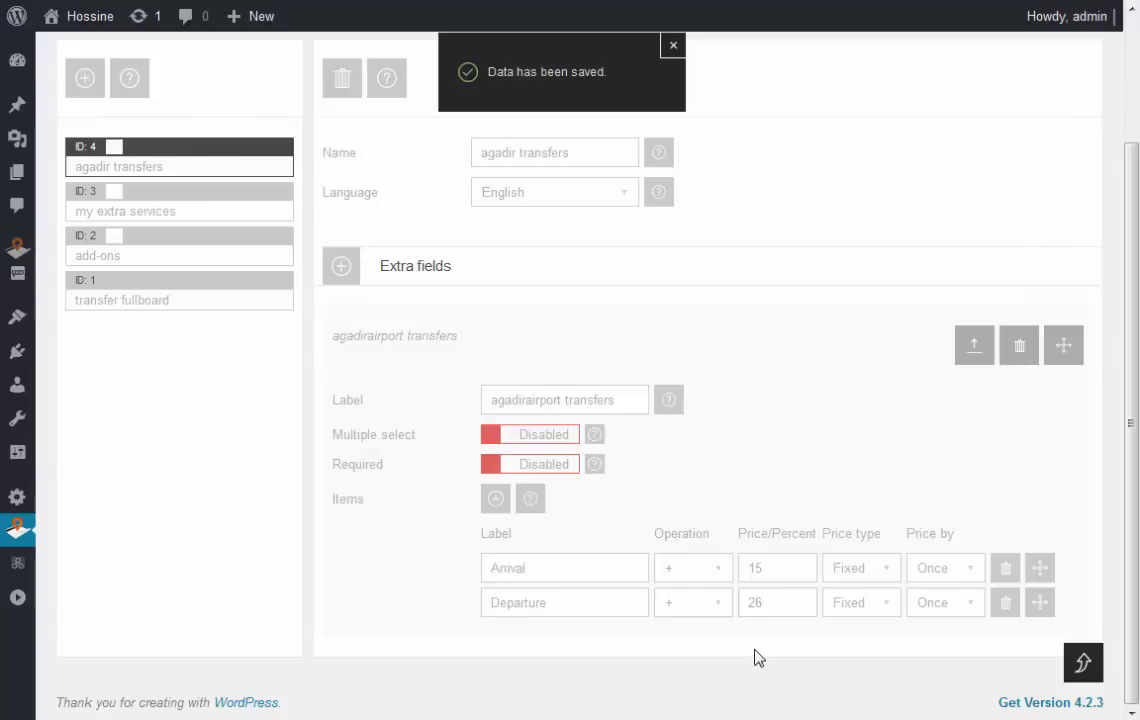
key("BackSpace")
key("BackSpace")
type("15")
- Add a third item, Arrival & Depart, priced 26, and delete the extra empty row
left_click(497, 500)
left_click(595, 637)
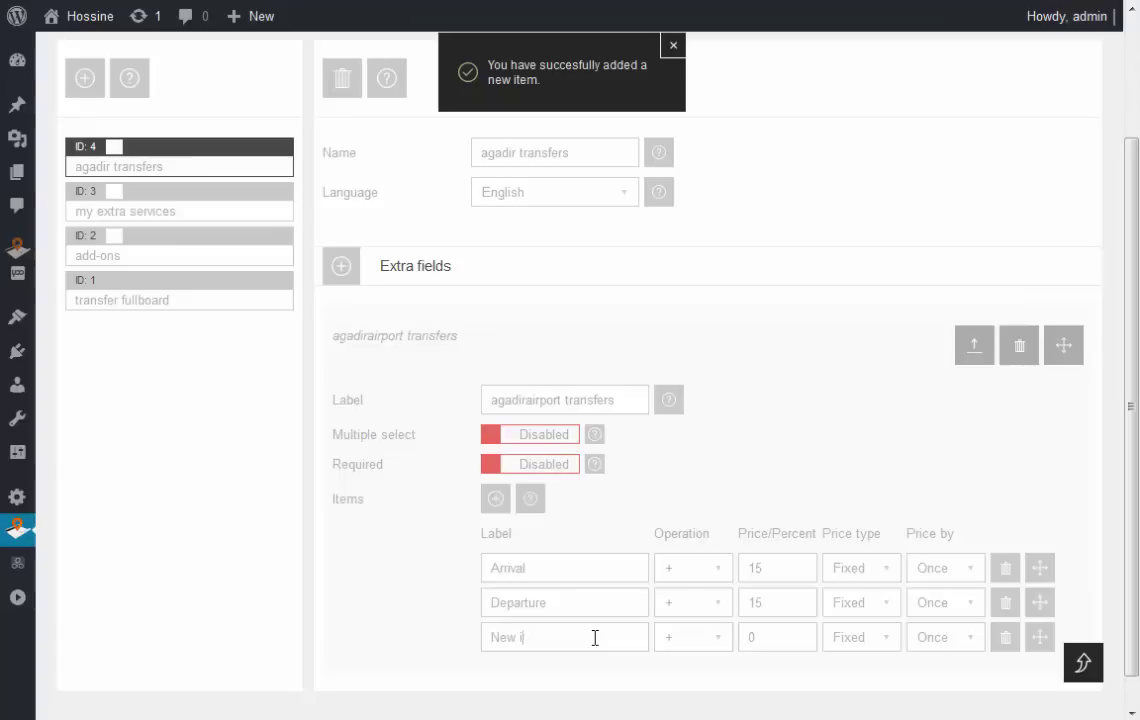
key("BackSpace")
key("BackSpace")
key("BackSpace")
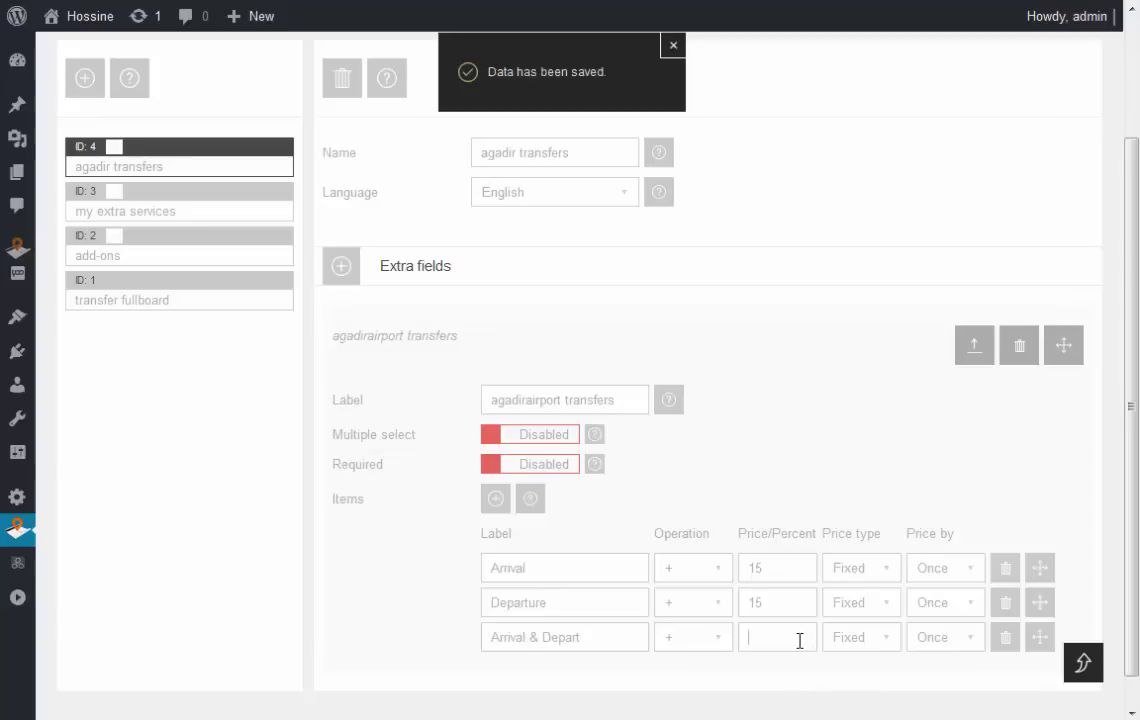
type("26")
scroll(600, 505, "down", 1)
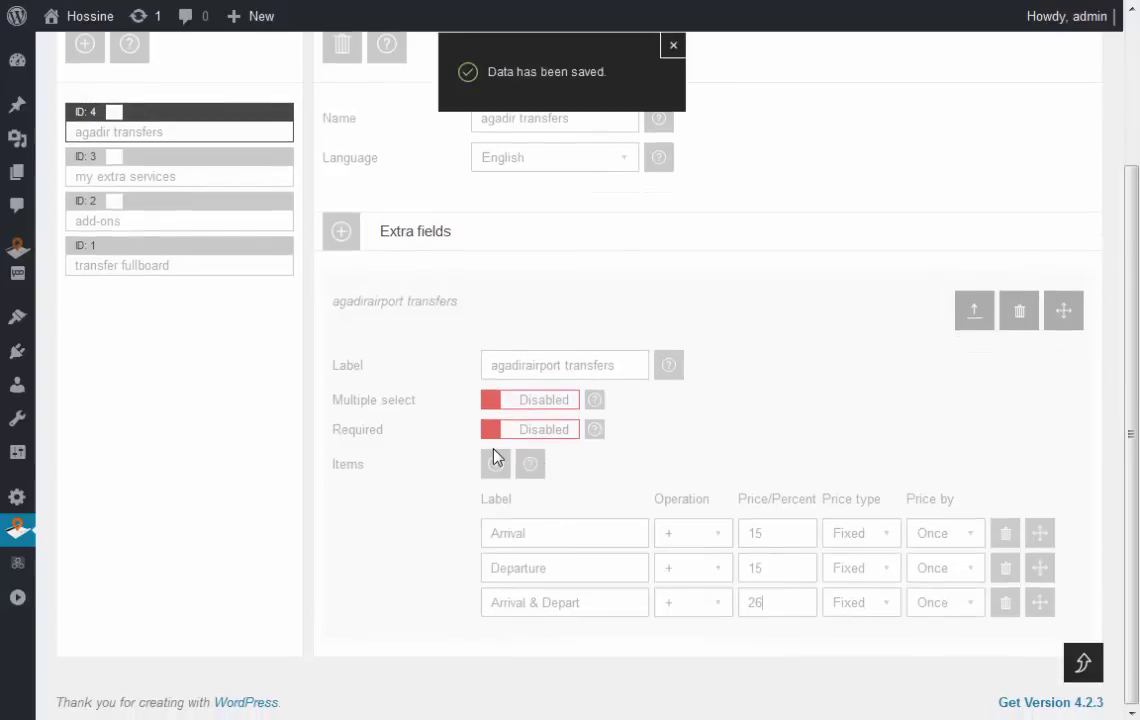
left_click(496, 459)
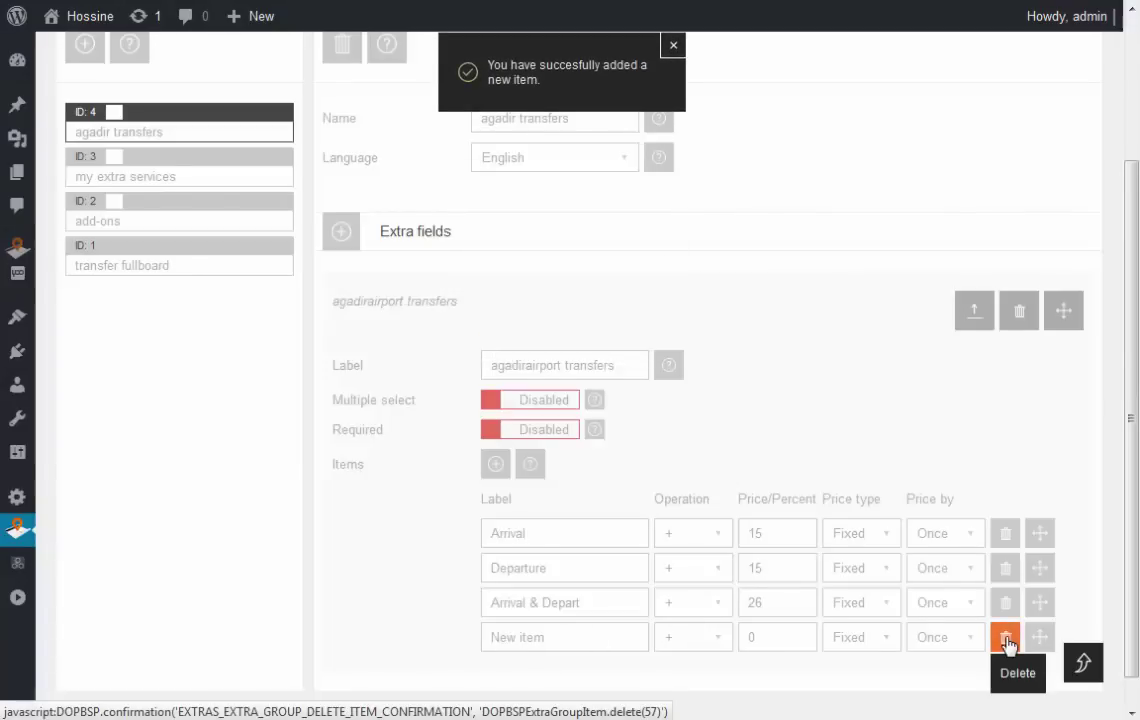
left_click(1005, 639)
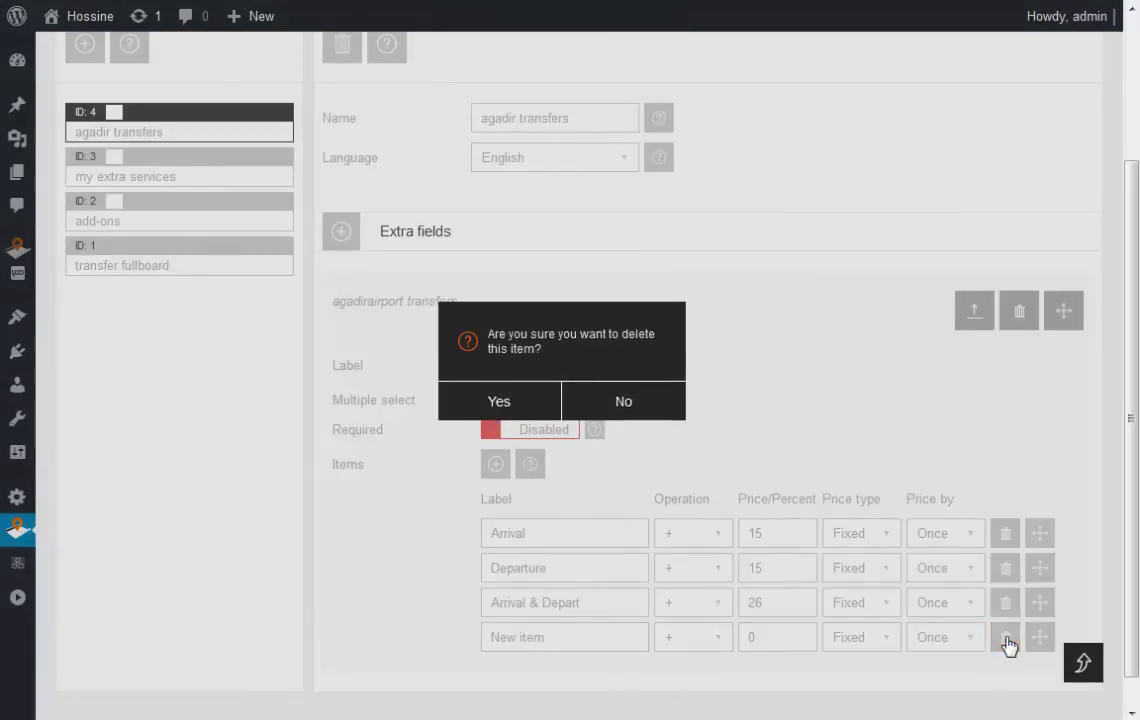
left_click(478, 401)
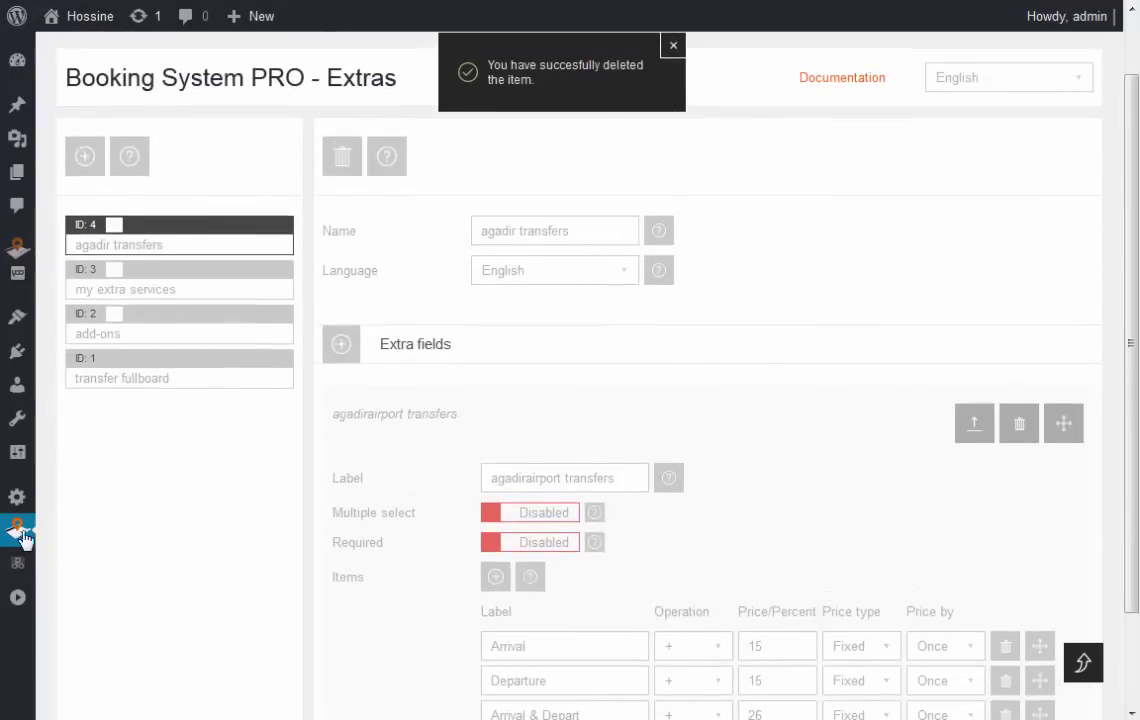
mouse_move(17, 530)
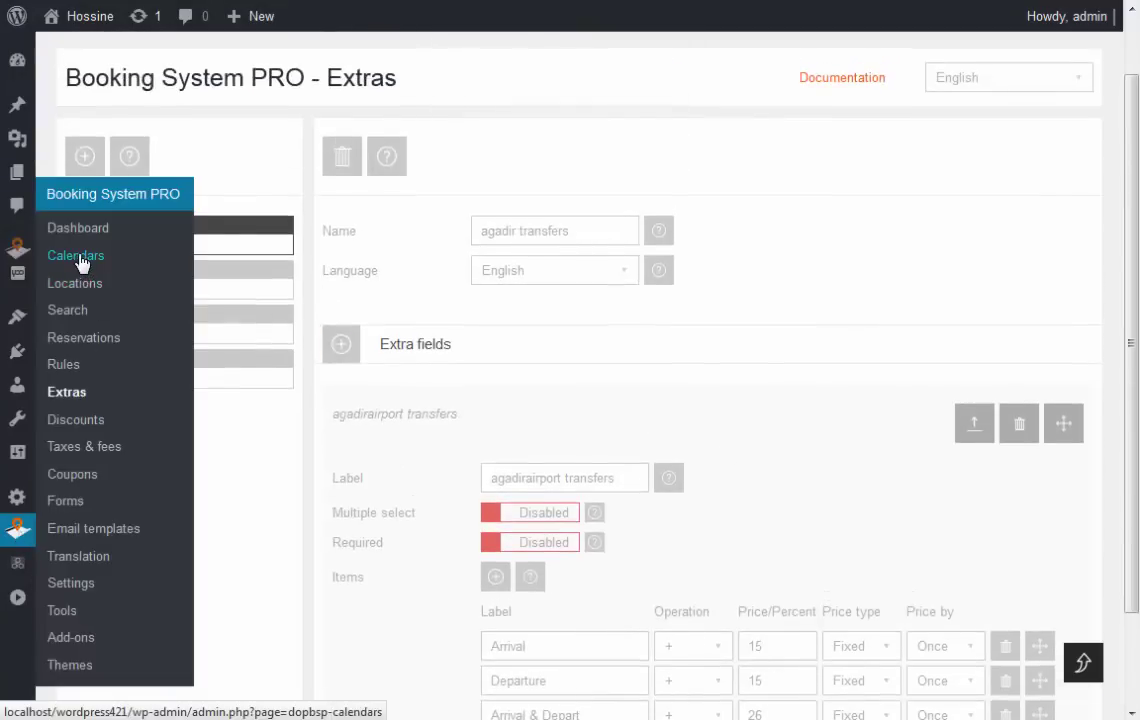
- Open the 'booking' calendar's settings from Booking System PRO > Calendars
left_click(76, 258)
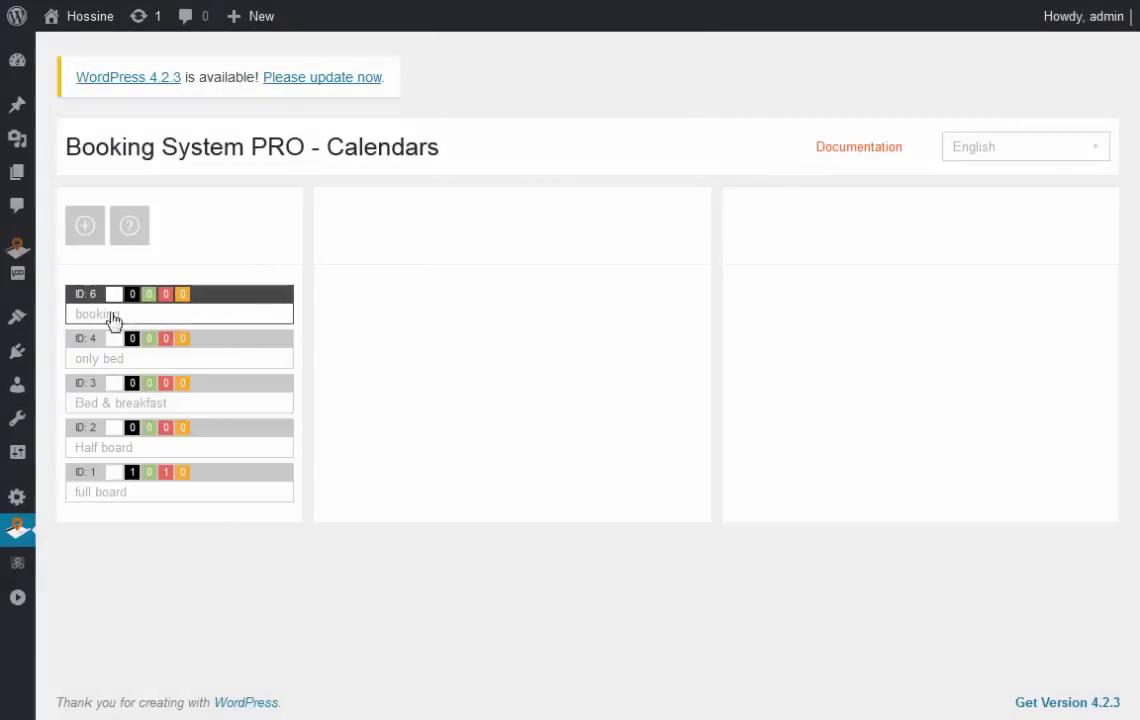
left_click(253, 311)
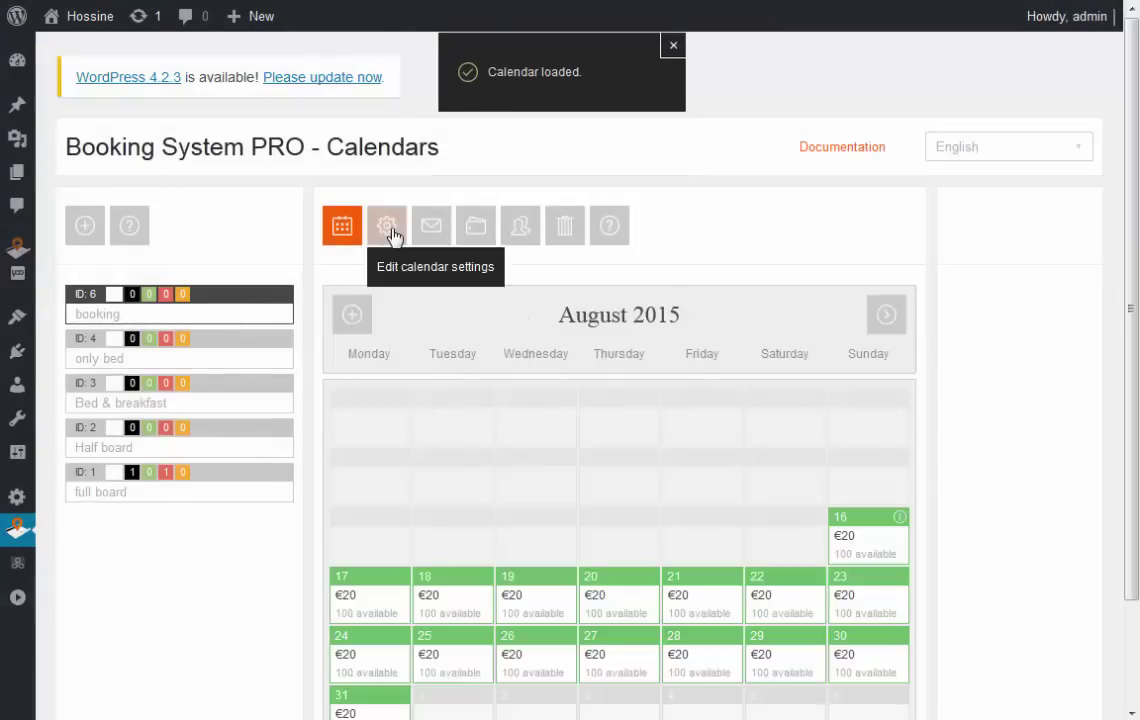
left_click(390, 229)
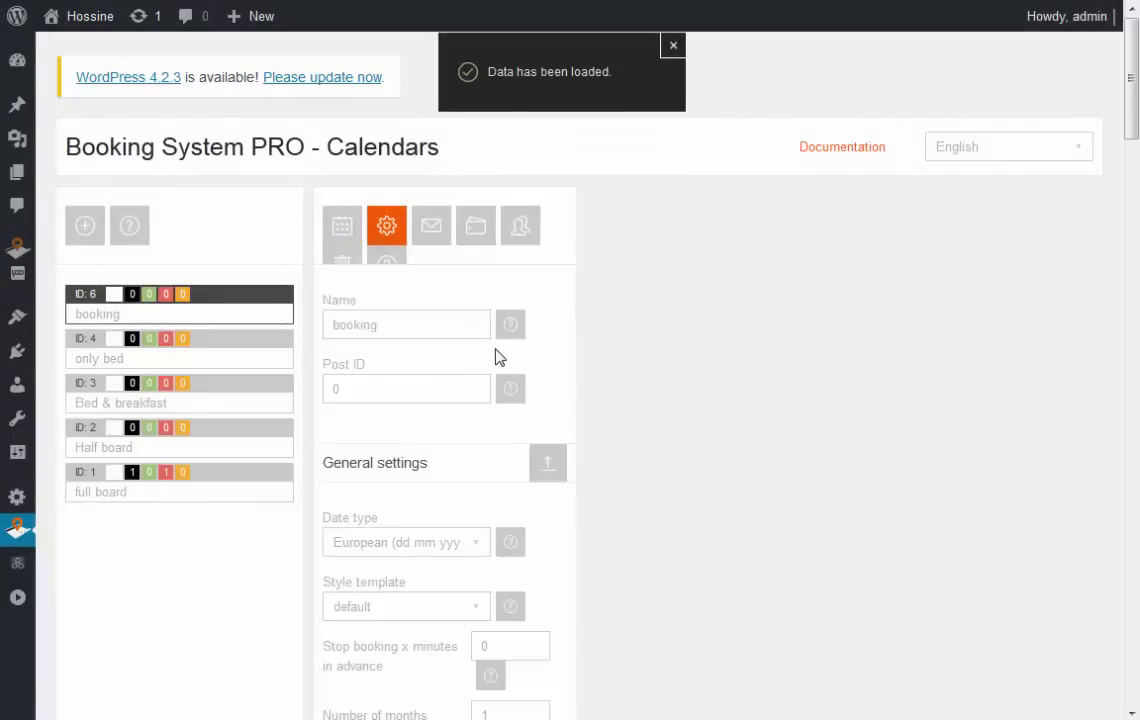
- Choose '4: agadir transfers' in the calendar's Extras settings
scroll(499, 357, "down", 5)
scroll(499, 359, "down", 2)
scroll(530, 405, "up", 7)
scroll(491, 372, "down", 4)
scroll(504, 387, "down", 4)
scroll(497, 345, "down", 2)
scroll(499, 346, "down", 3)
scroll(480, 340, "down", 1)
scroll(450, 333, "down", 5)
scroll(480, 356, "down", 1)
left_click(478, 530)
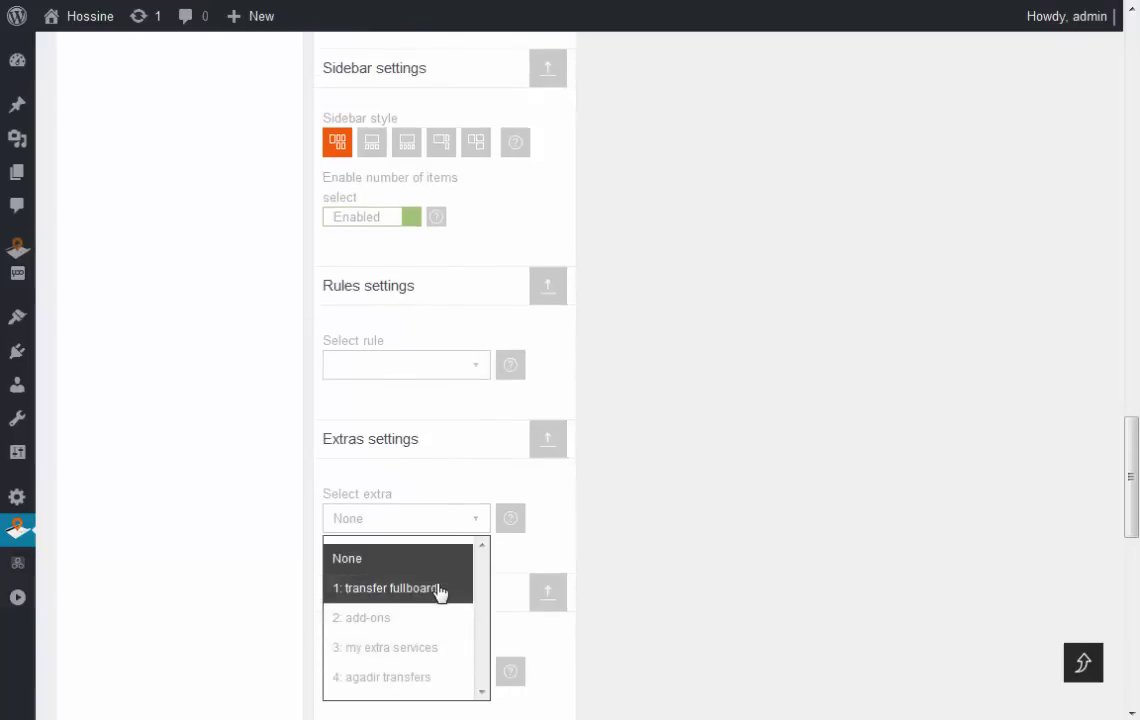
left_click(390, 678)
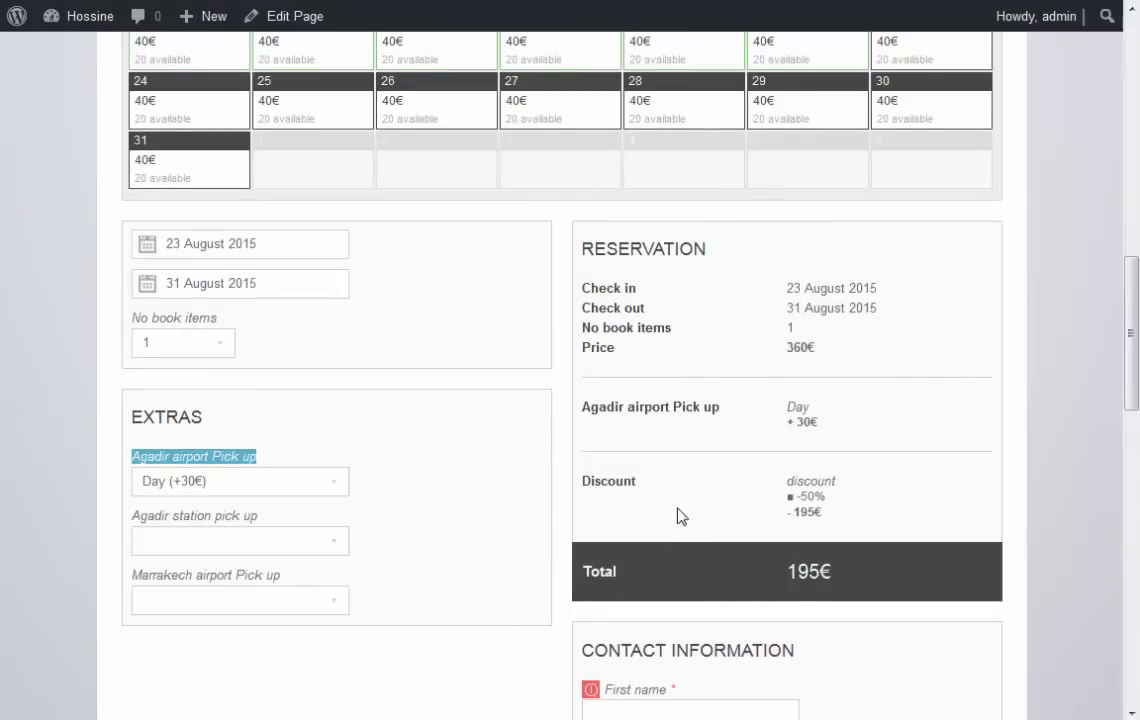
scroll(677, 516, "down", 1)
left_click_drag(588, 374, 852, 412)
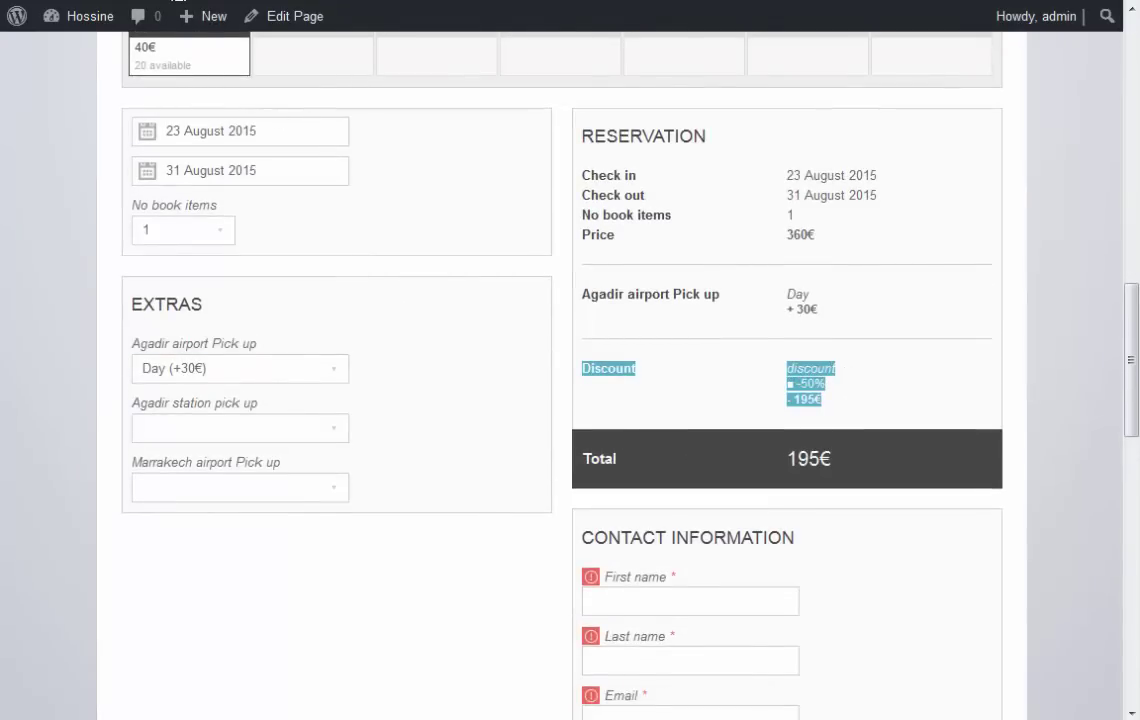
scroll(224, 68, "up", 3)
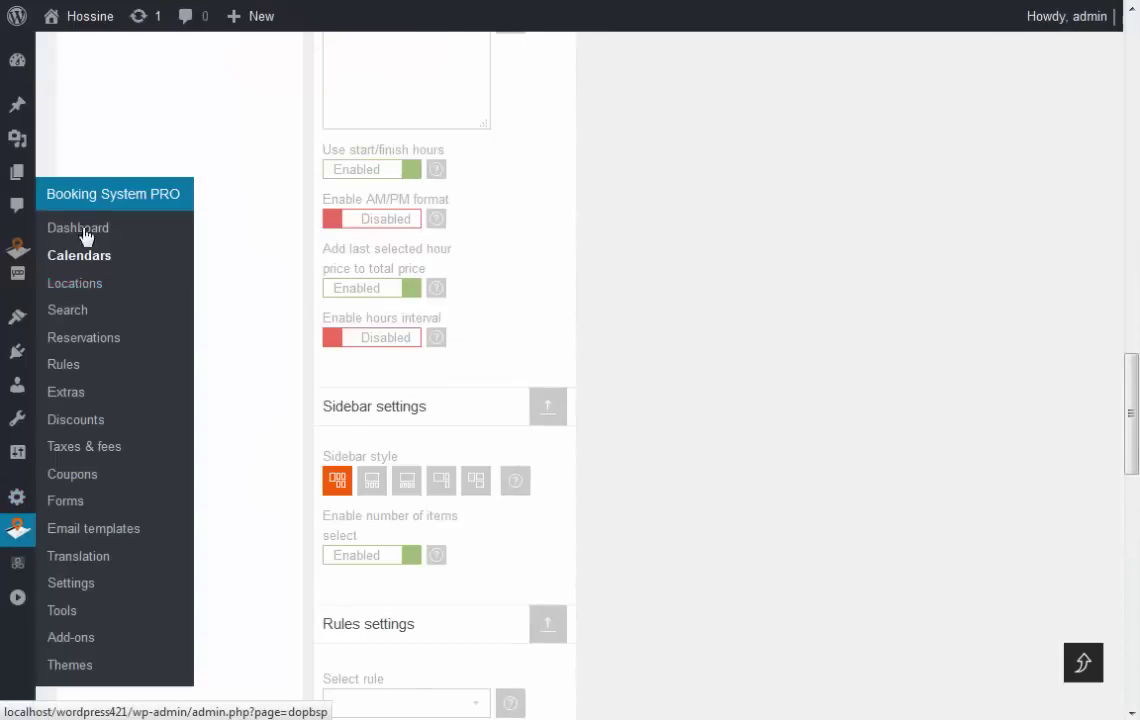
- Create a new discount on the Discounts page and open it for editing
left_click(73, 425)
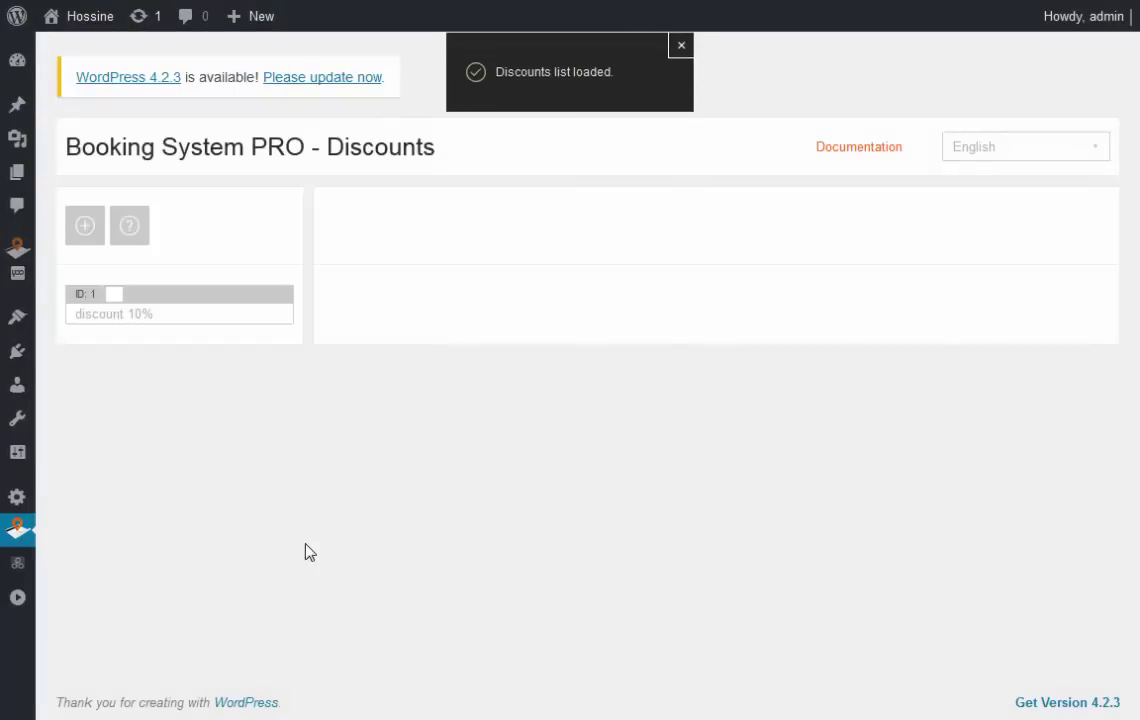
left_click(86, 227)
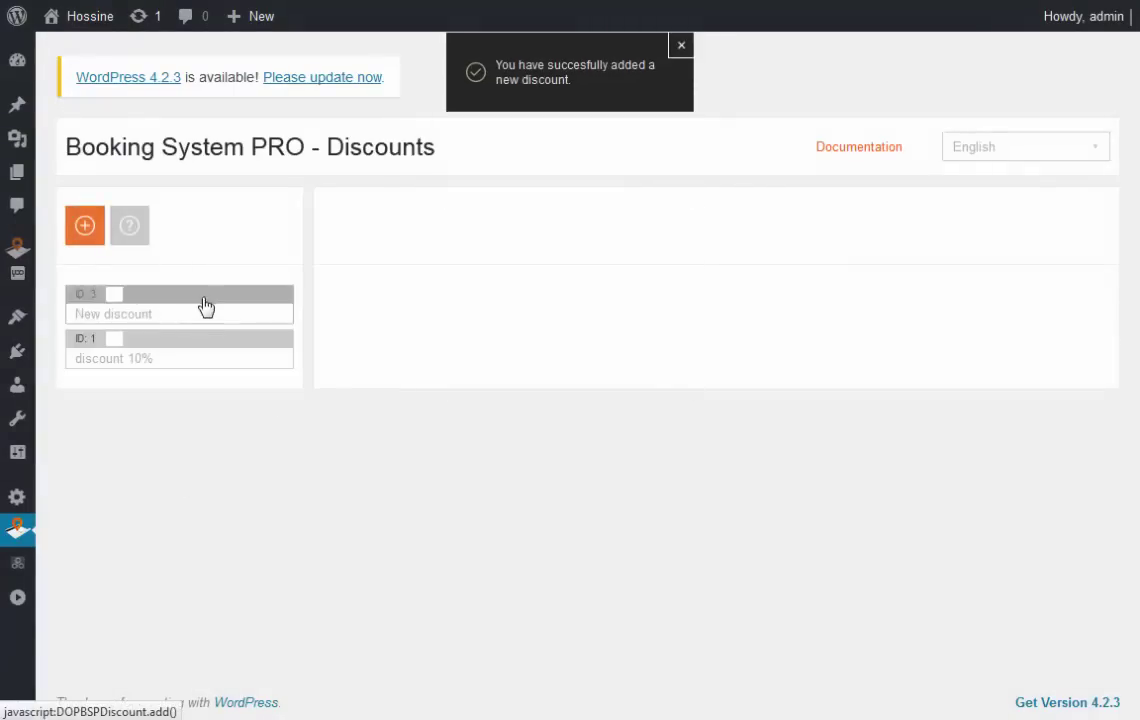
left_click(208, 302)
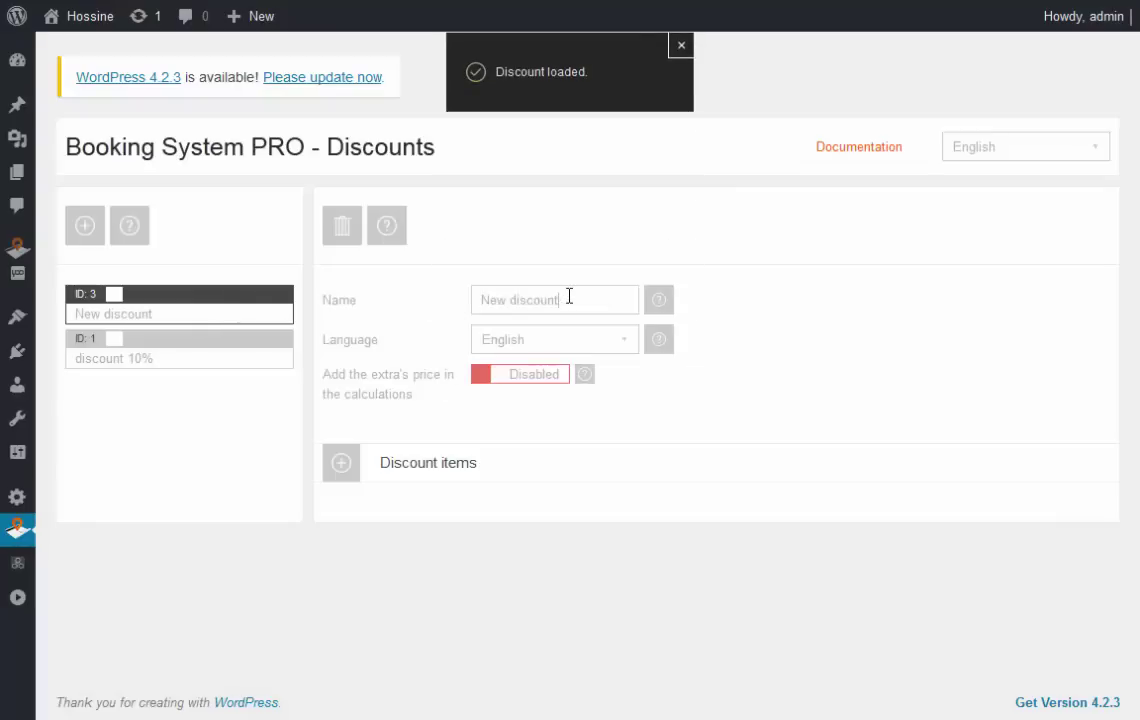
- Name it 'discount 20%', enable extras' prices in calculations, and add a discount item
key("BackSpace")
key("BackSpace")
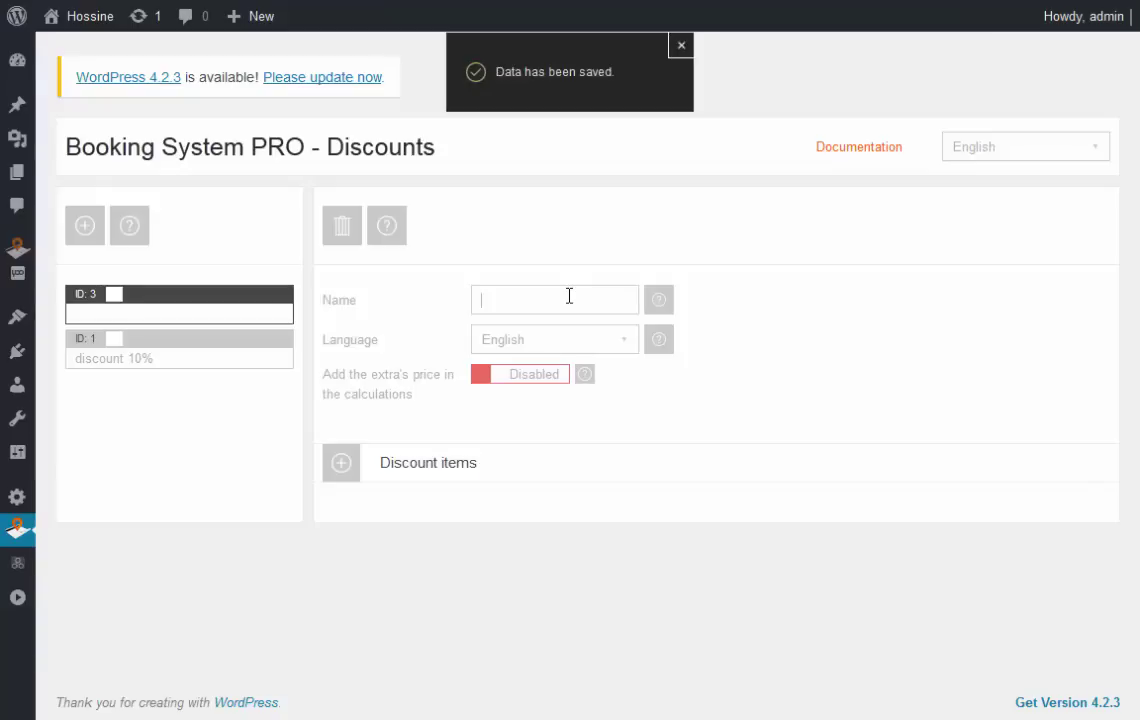
type("de")
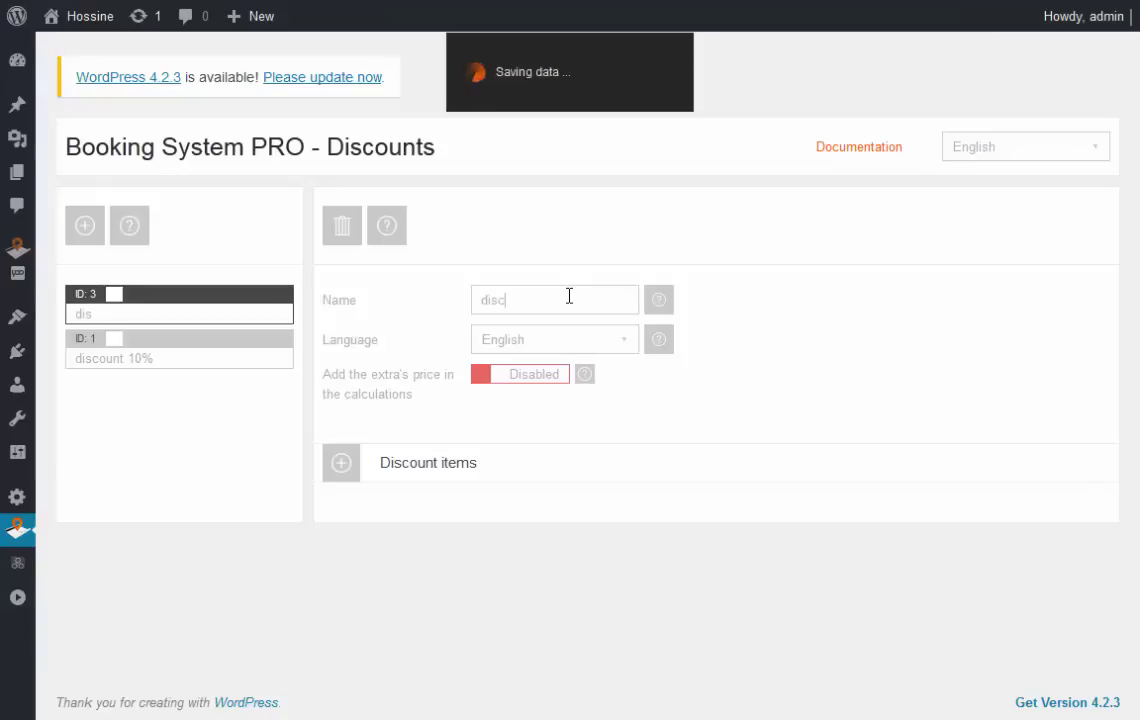
type("ount ")
type("20")
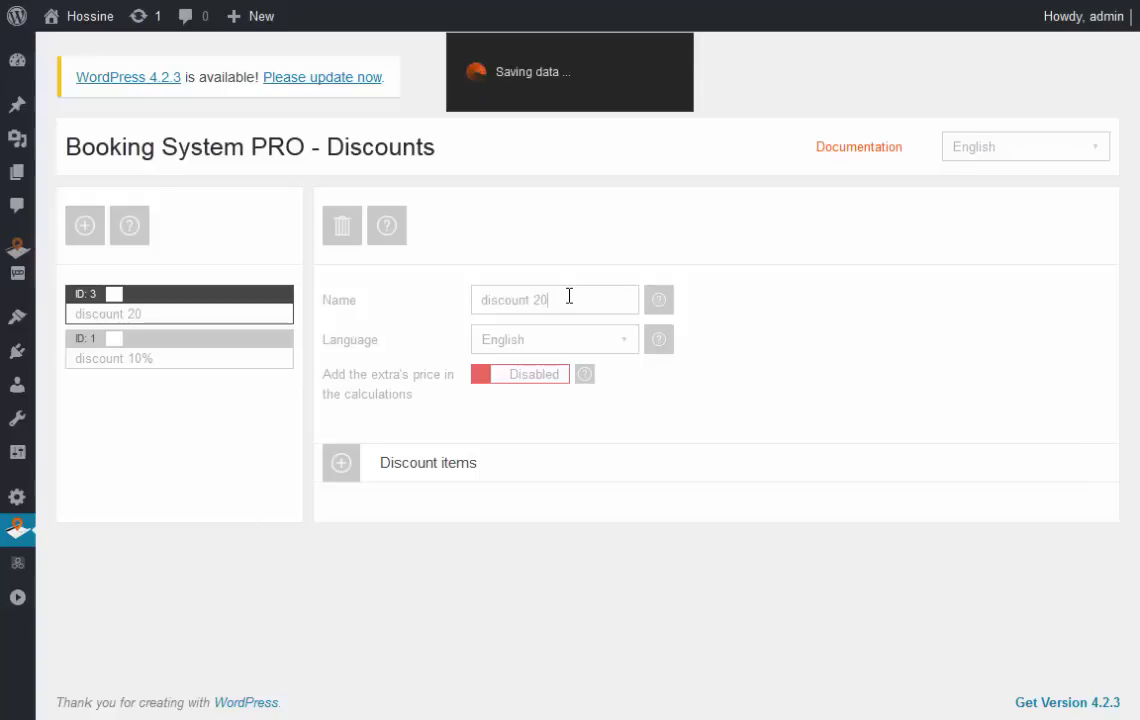
left_click(524, 385)
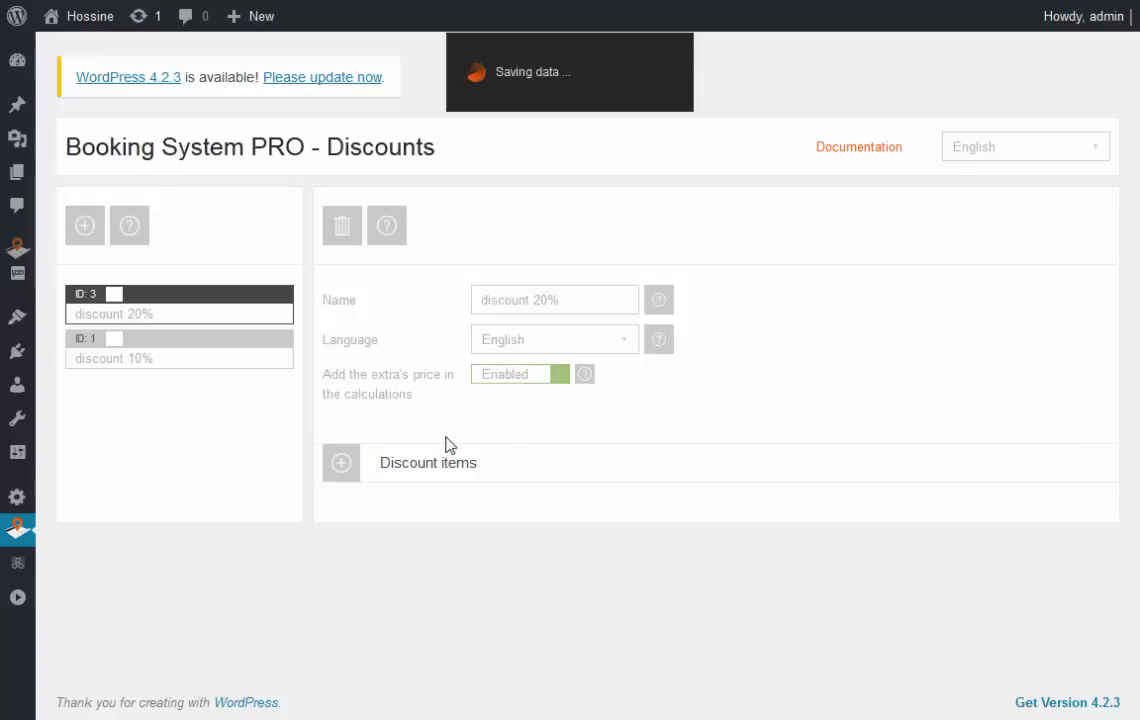
left_click(347, 466)
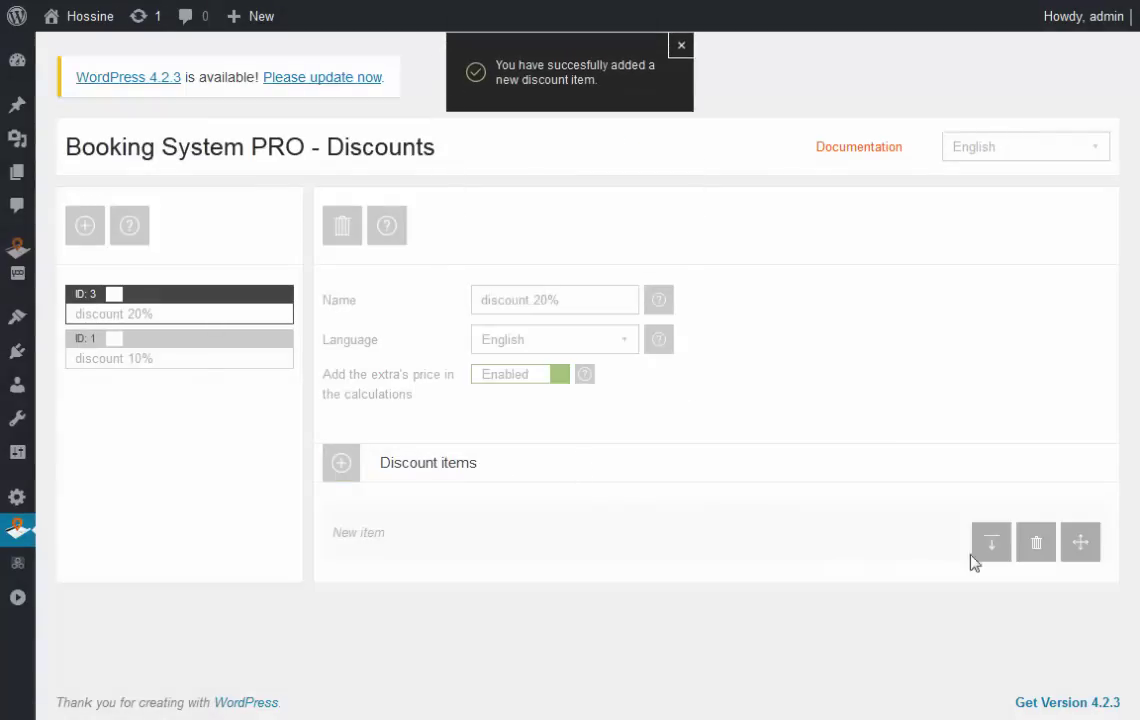
- Give the new discount item start time lapse 5, label 'Discount' and value 20
left_click(990, 548)
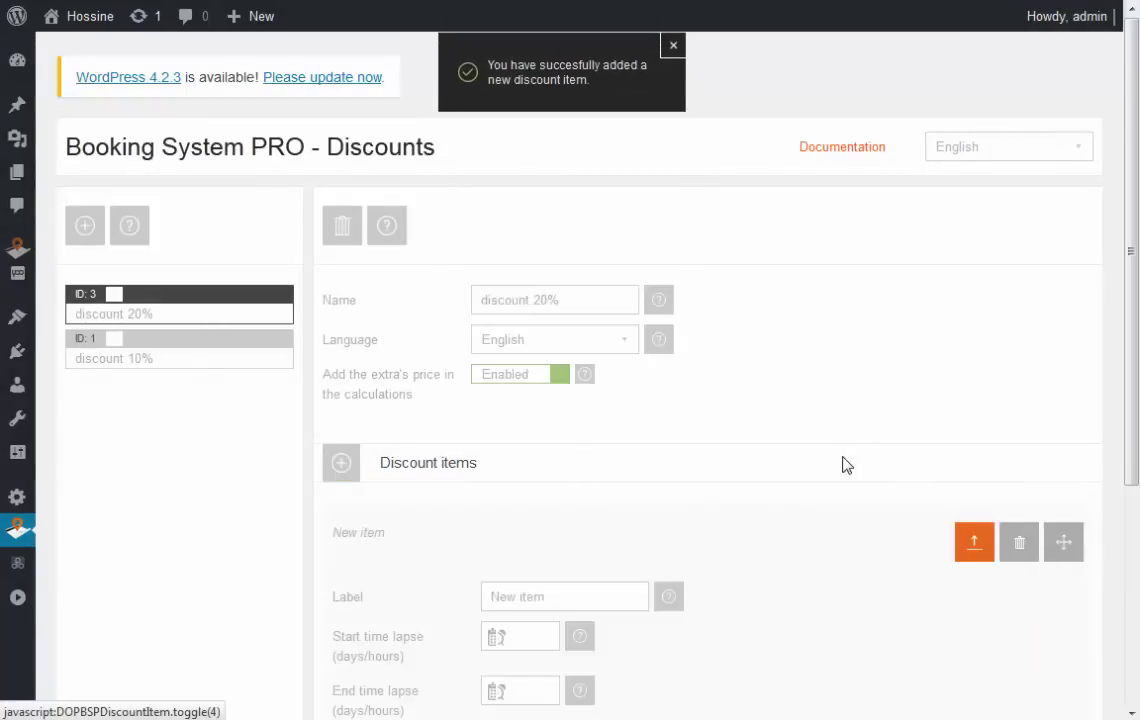
scroll(845, 462, "down", 3)
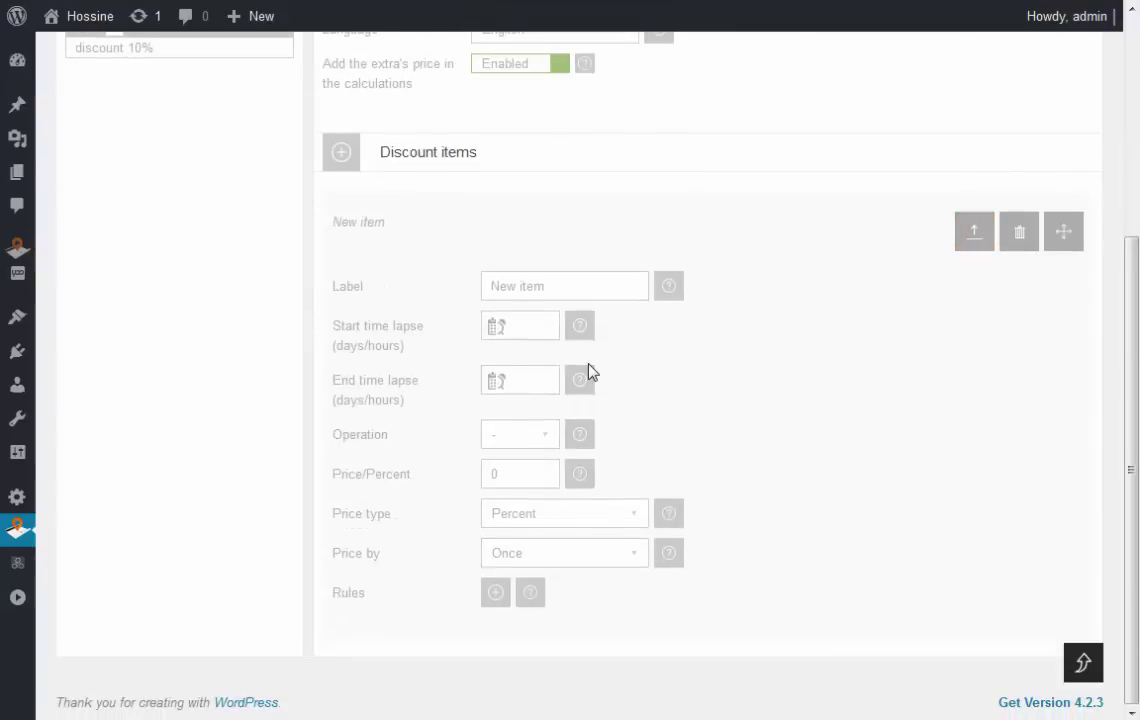
type("5")
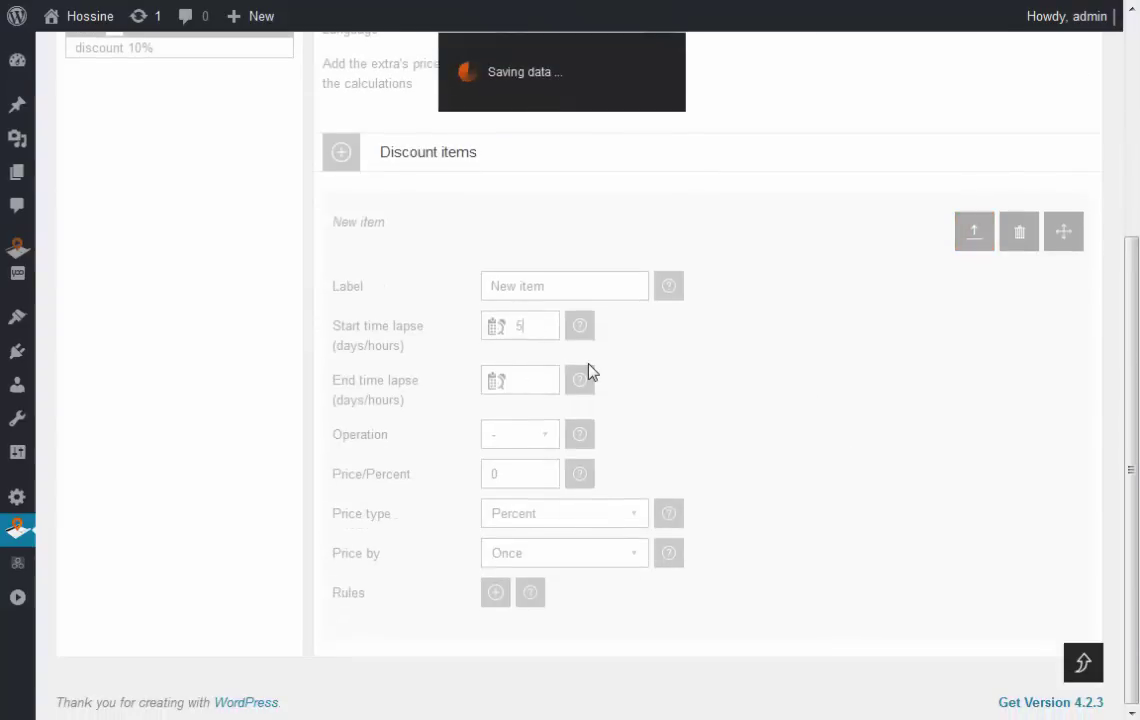
left_click(572, 280)
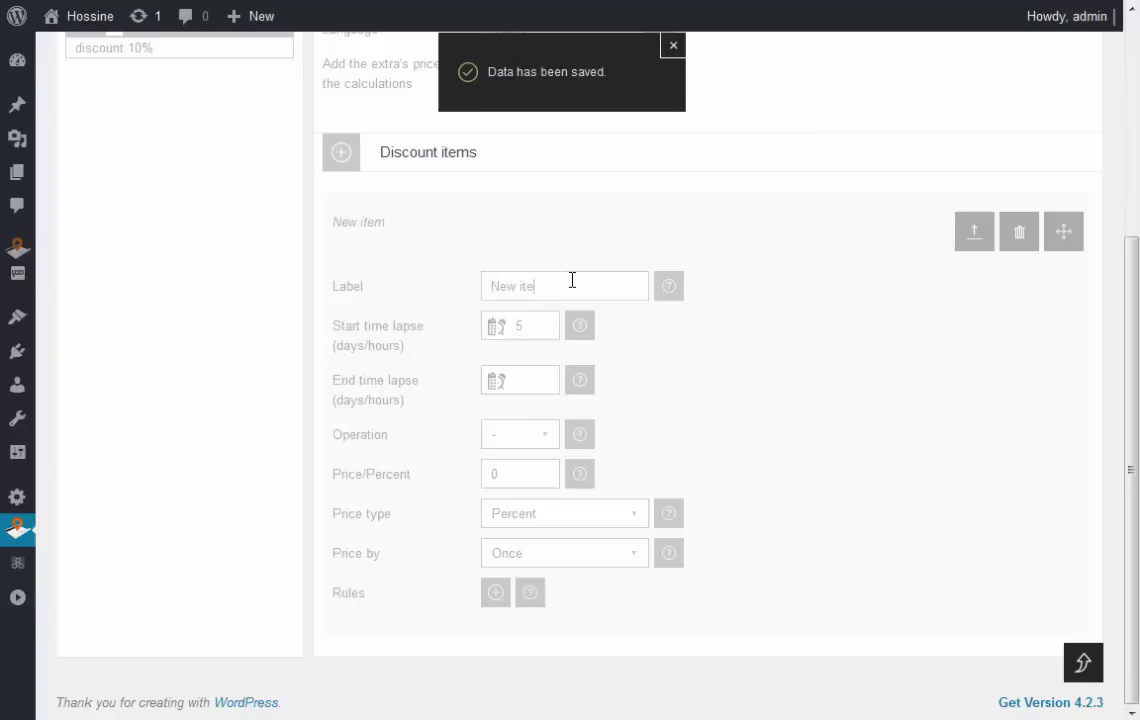
key("BackSpace")
key("BackSpace")
key("BackSpace")
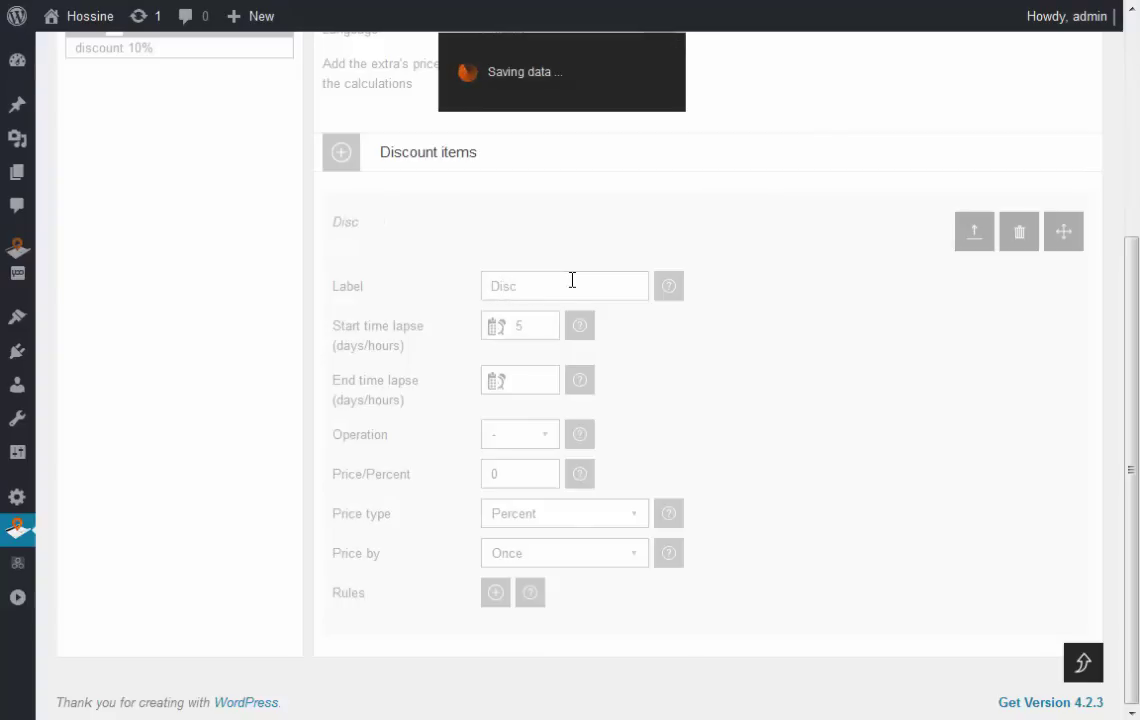
type("ount")
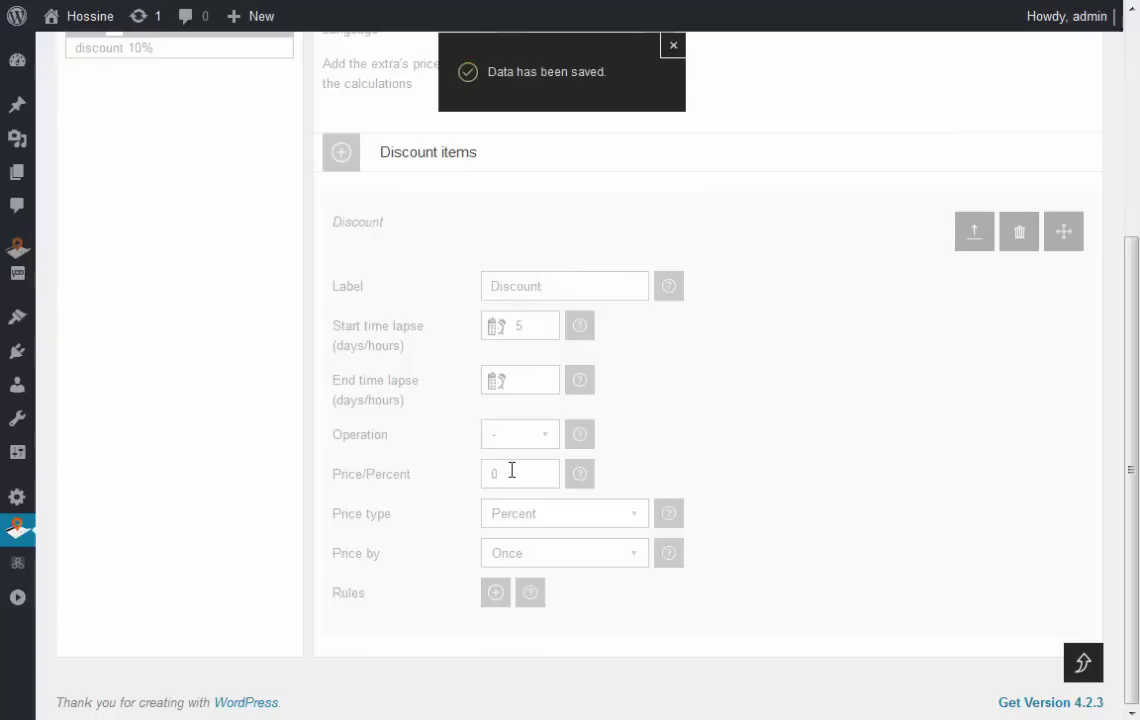
type("0")
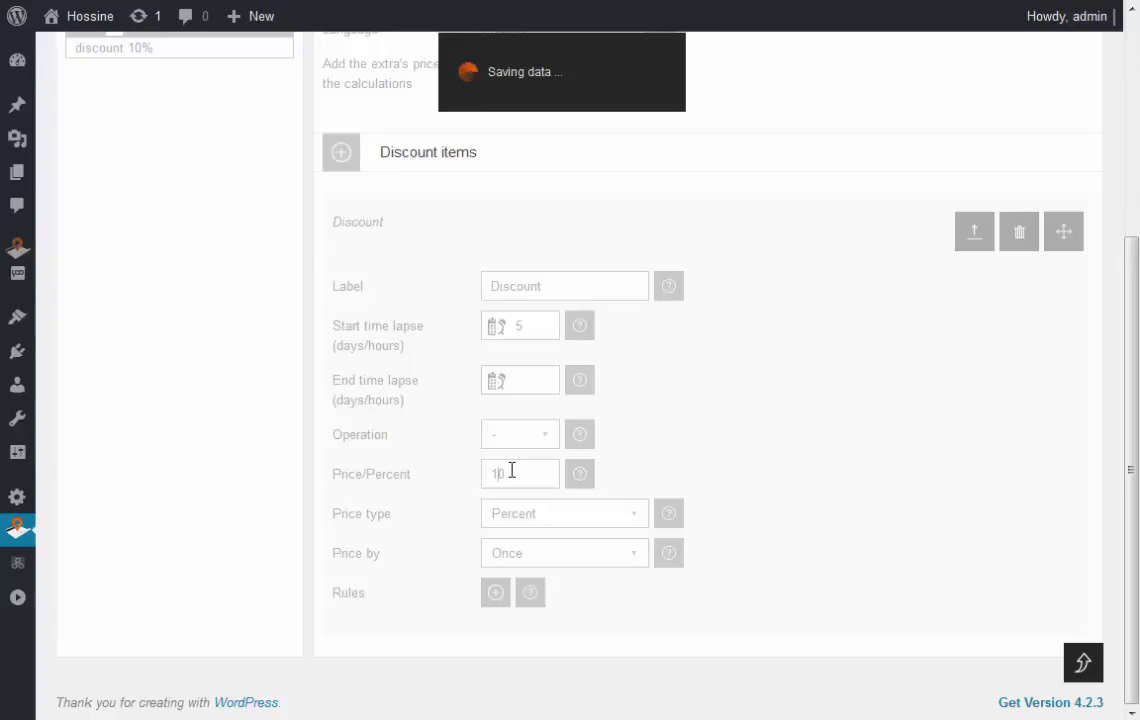
key("BackSpace")
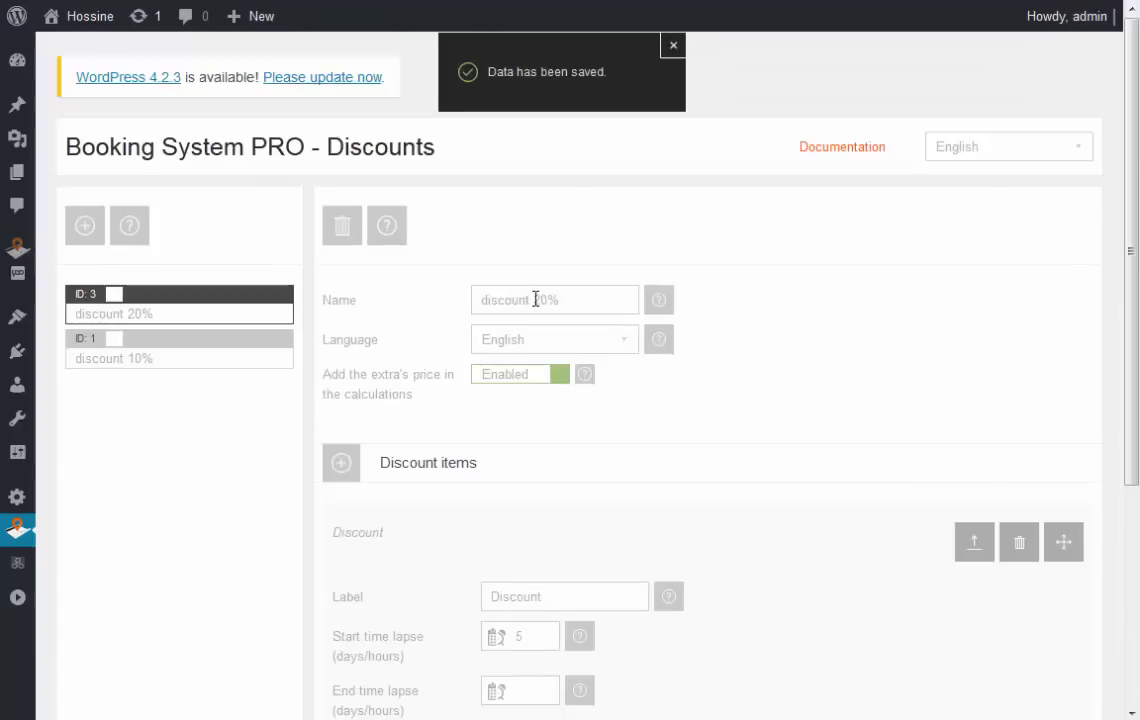
scroll(560, 400, "down", 3)
scroll(590, 445, "down", 1)
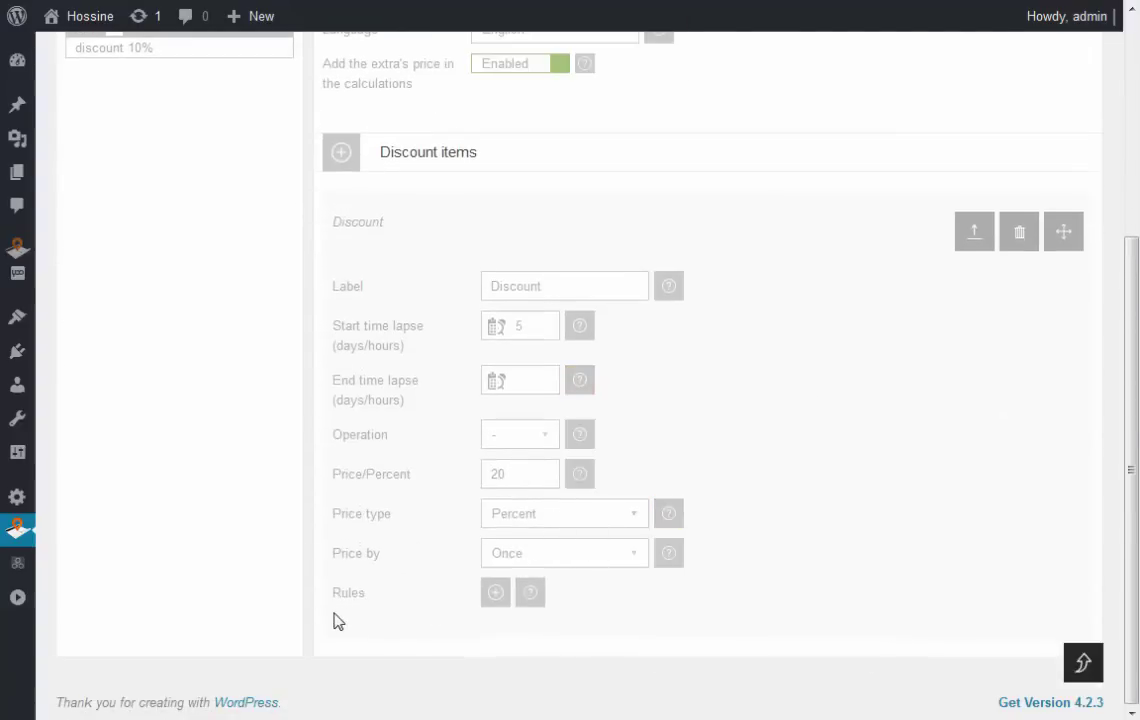
left_click(495, 593)
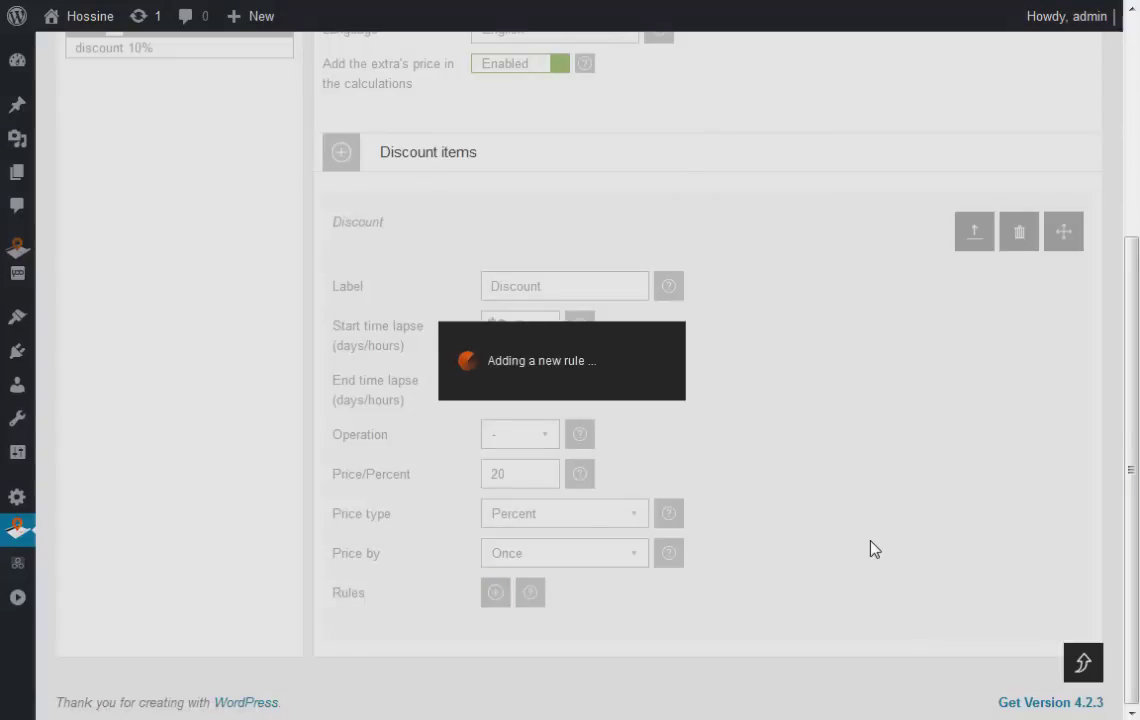
- Set the first rule's dates to 16–22 August 2015
scroll(870, 547, "down", 3)
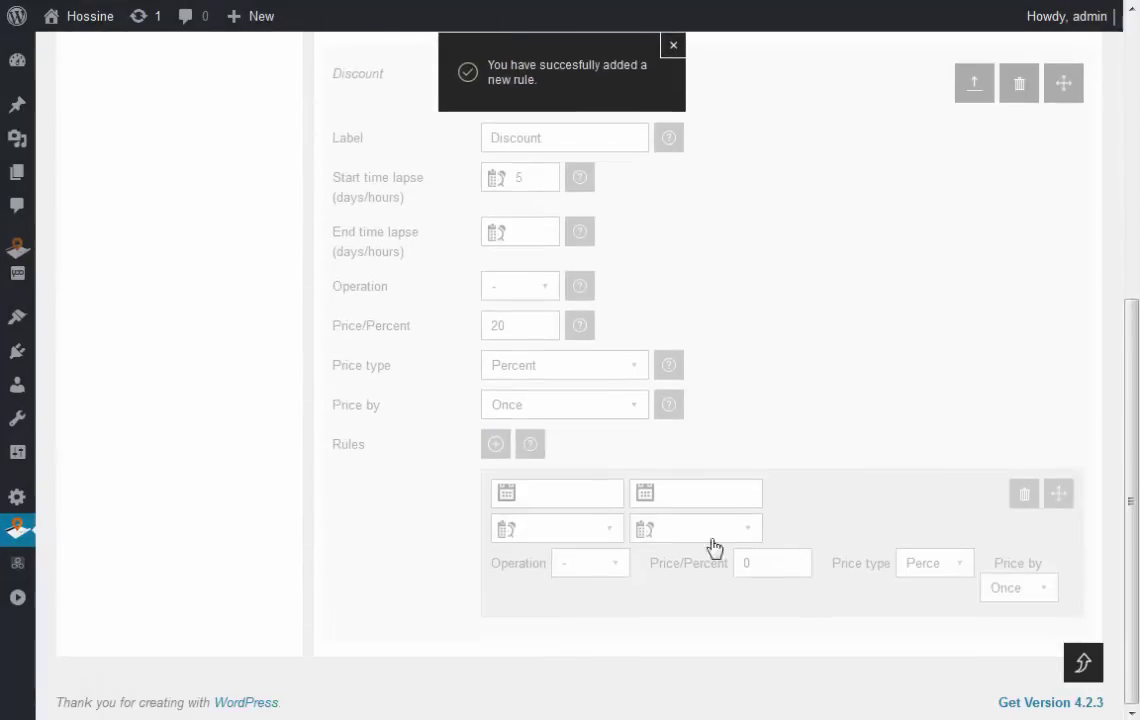
left_click(510, 497)
left_click(699, 618)
left_click(646, 492)
left_click(803, 635)
type("20")
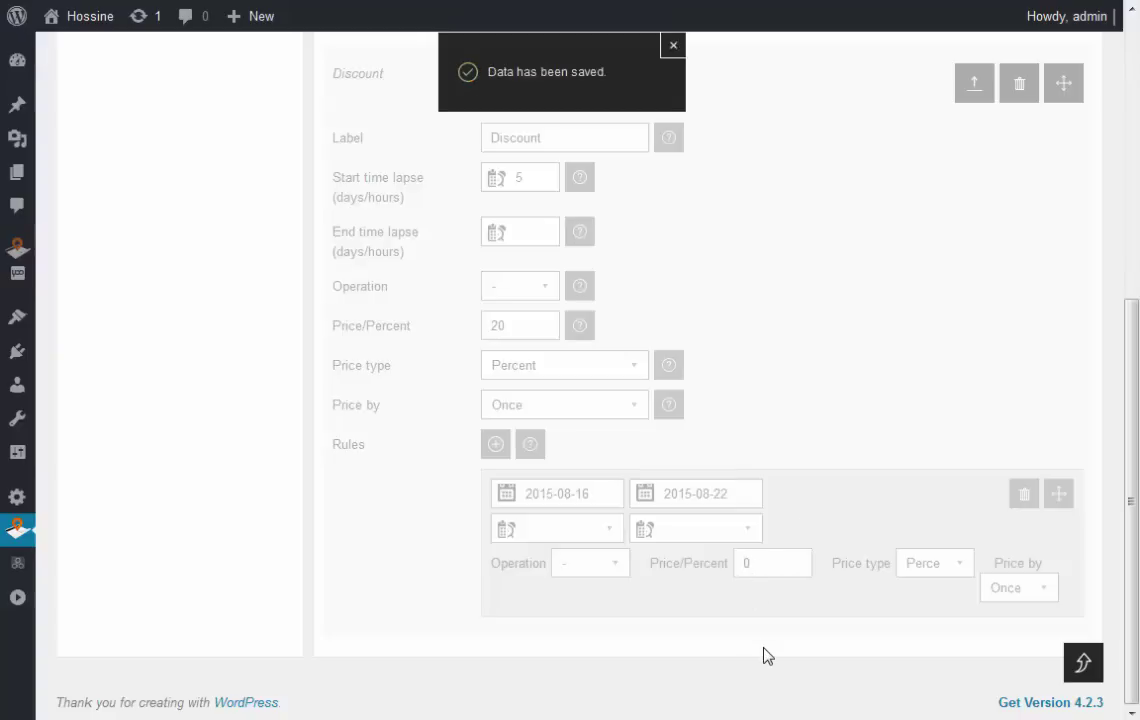
- Add a second rule for 23–31 August 2015 with value 30
left_click(495, 444)
scroll(656, 519, "down", 2)
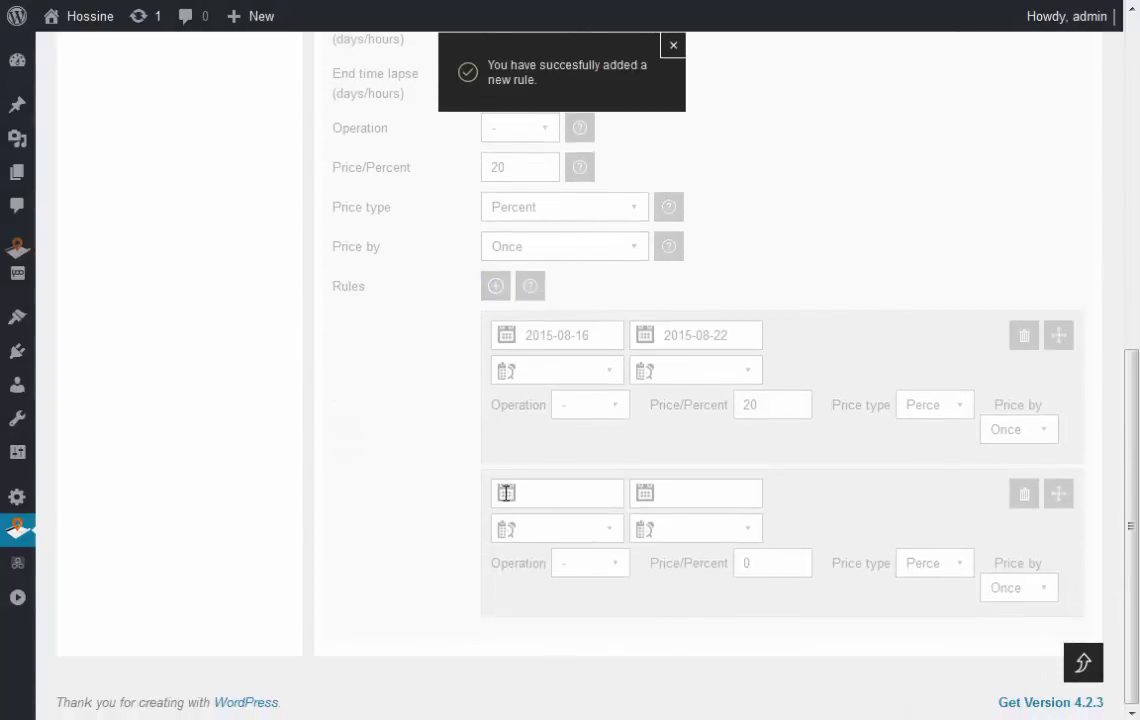
left_click(506, 492)
left_click(689, 635)
left_click(648, 492)
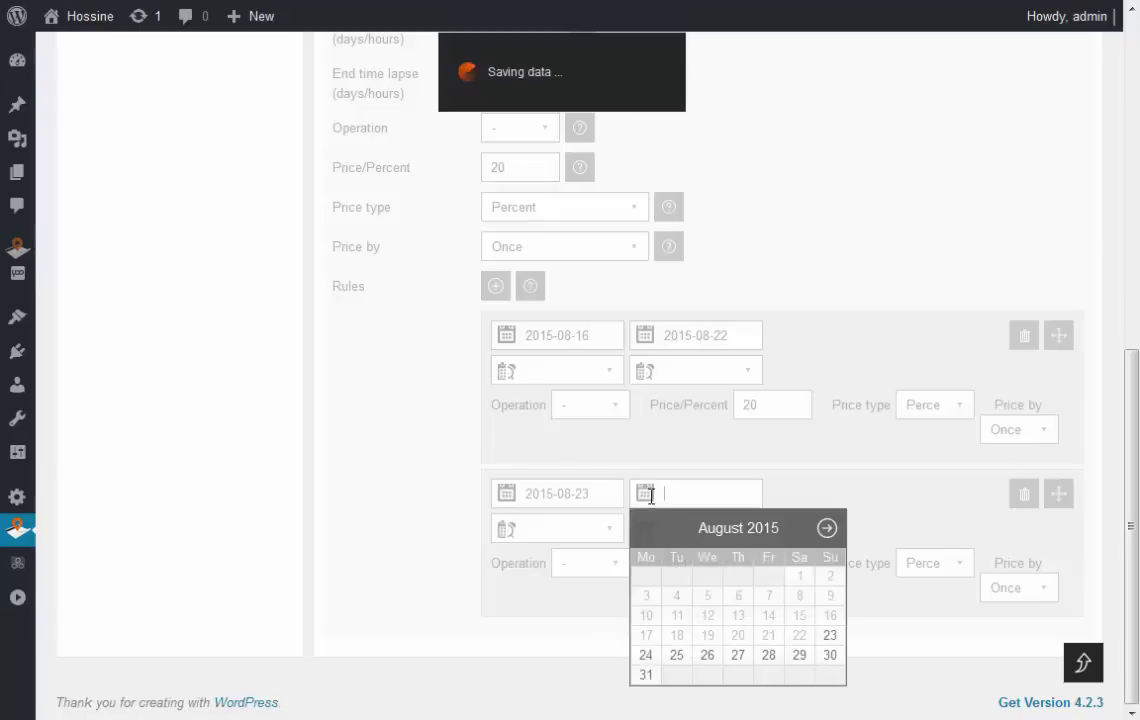
left_click(648, 675)
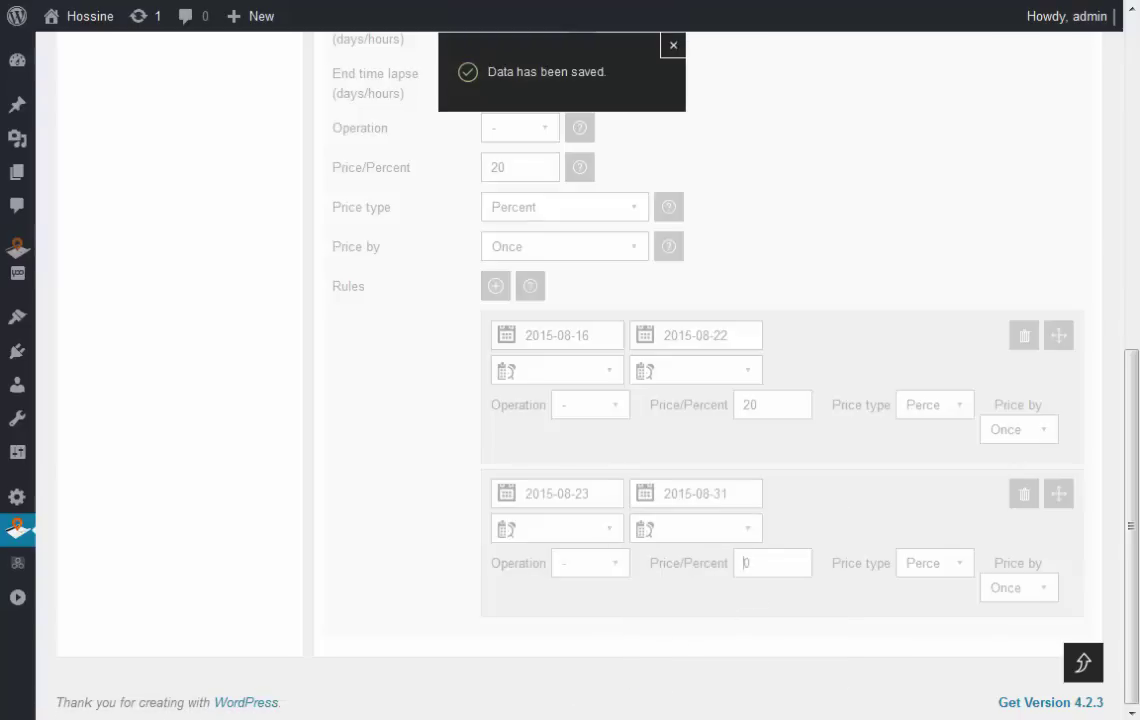
type("3")
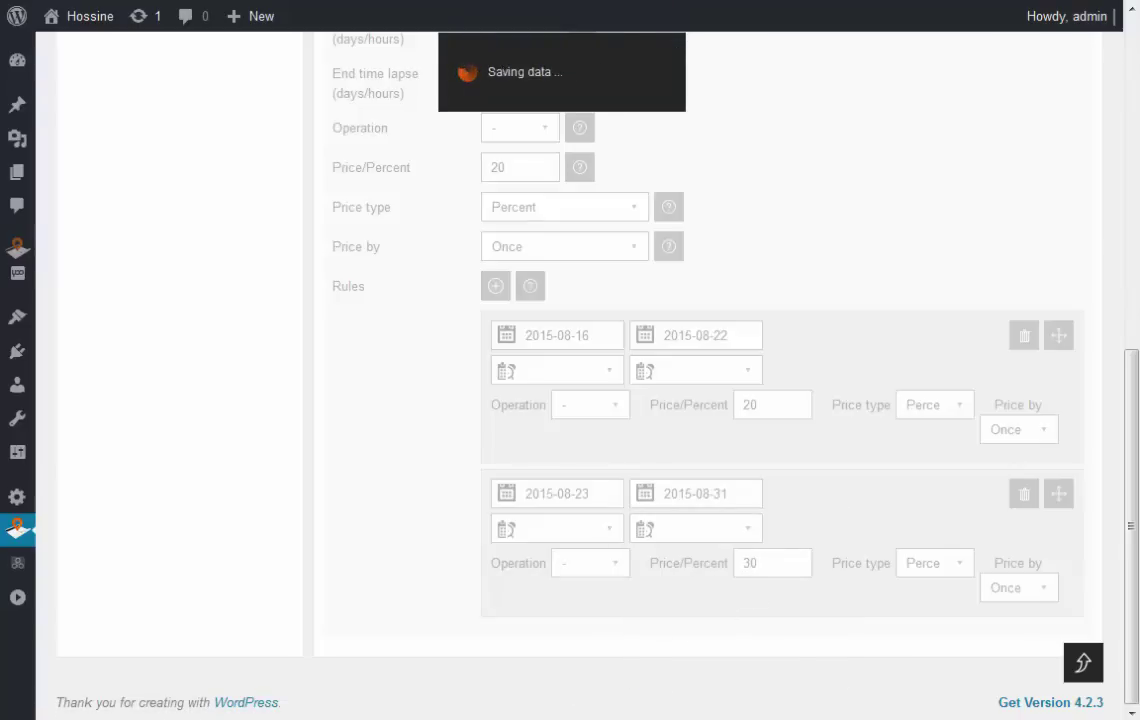
scroll(865, 415, "up", 6)
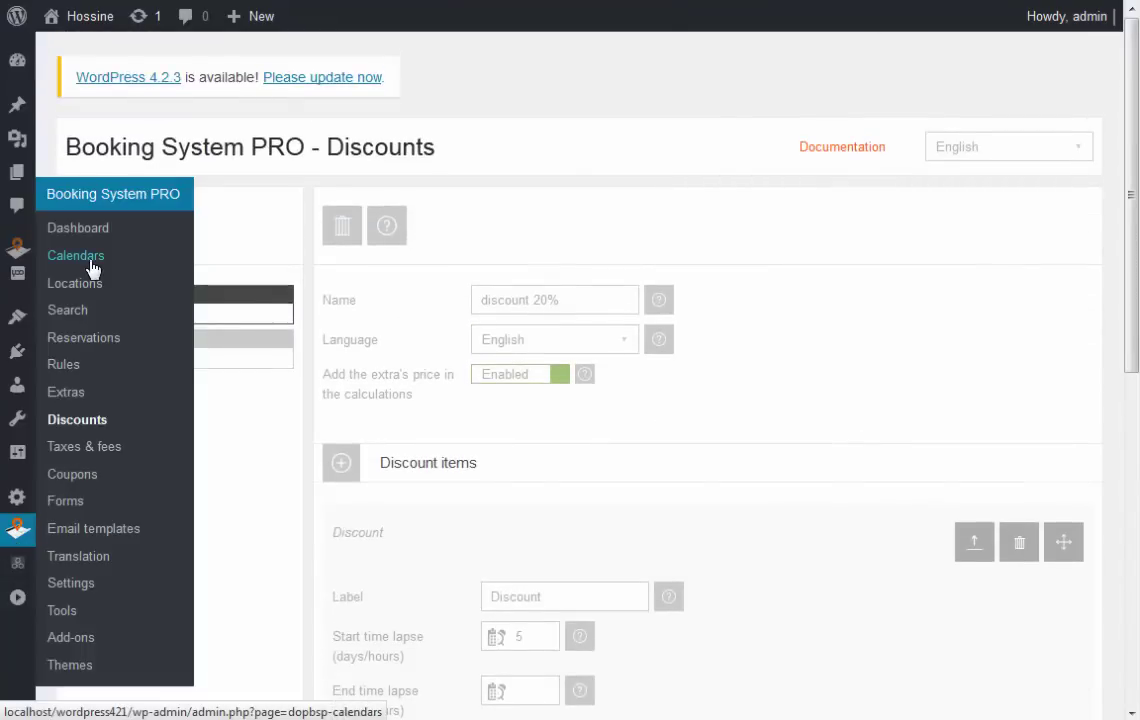
- Select '3: discount 20%' under the 'booking' calendar's Discounts settings
left_click(92, 263)
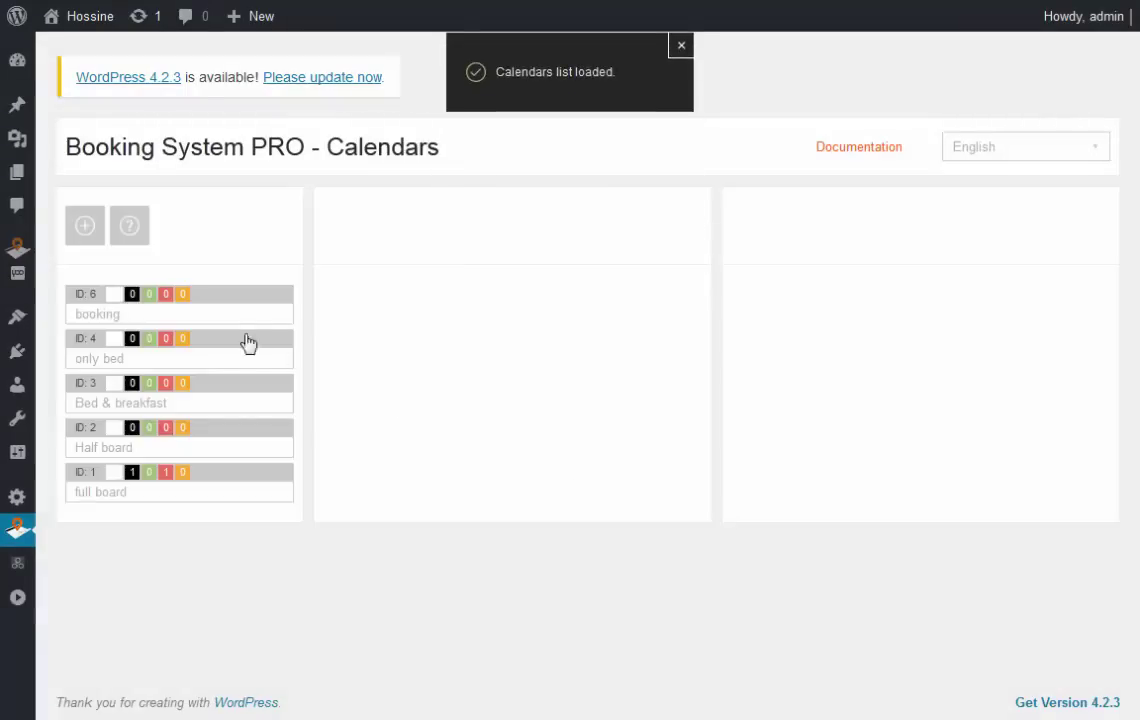
left_click(238, 306)
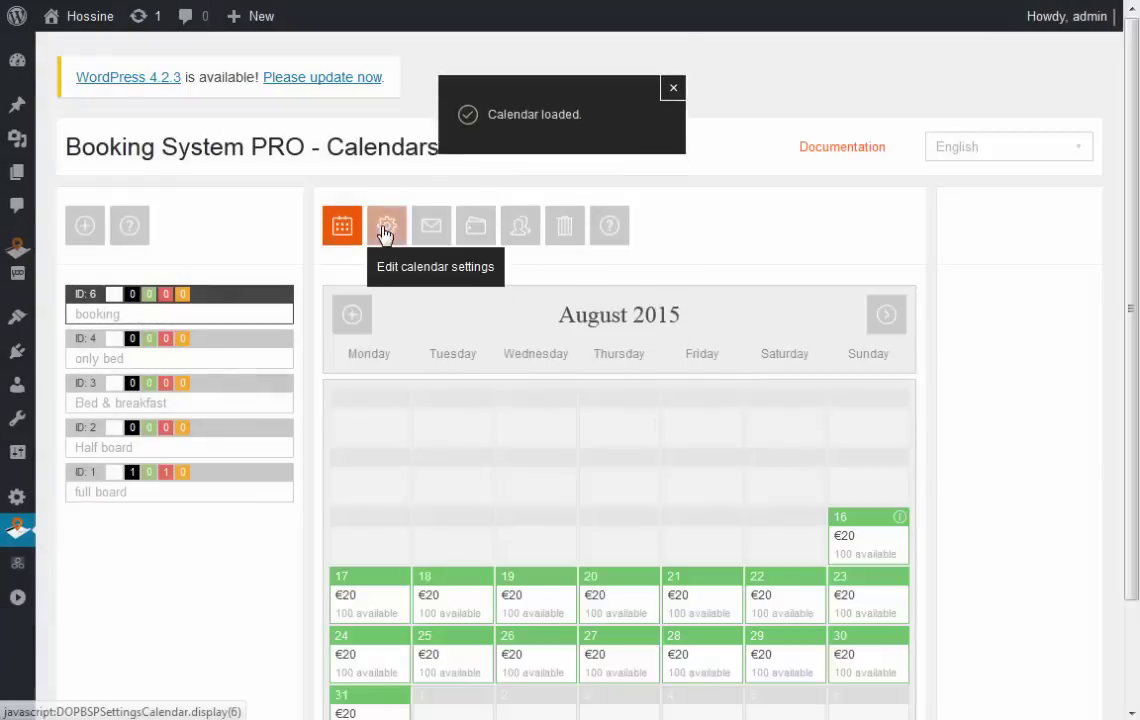
left_click(384, 232)
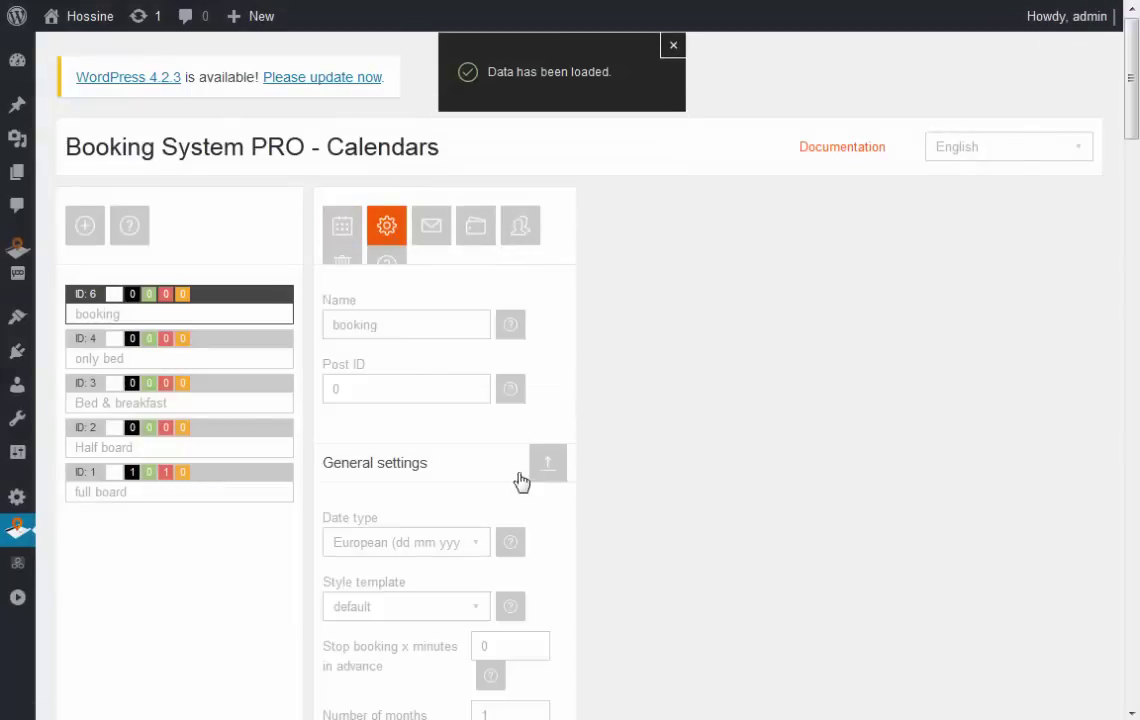
scroll(518, 474, "down", 8)
scroll(518, 474, "down", 2)
scroll(518, 474, "down", 3)
scroll(518, 478, "down", 3)
scroll(520, 478, "down", 5)
scroll(461, 534, "down", 2)
left_click(477, 560)
left_click(386, 660)
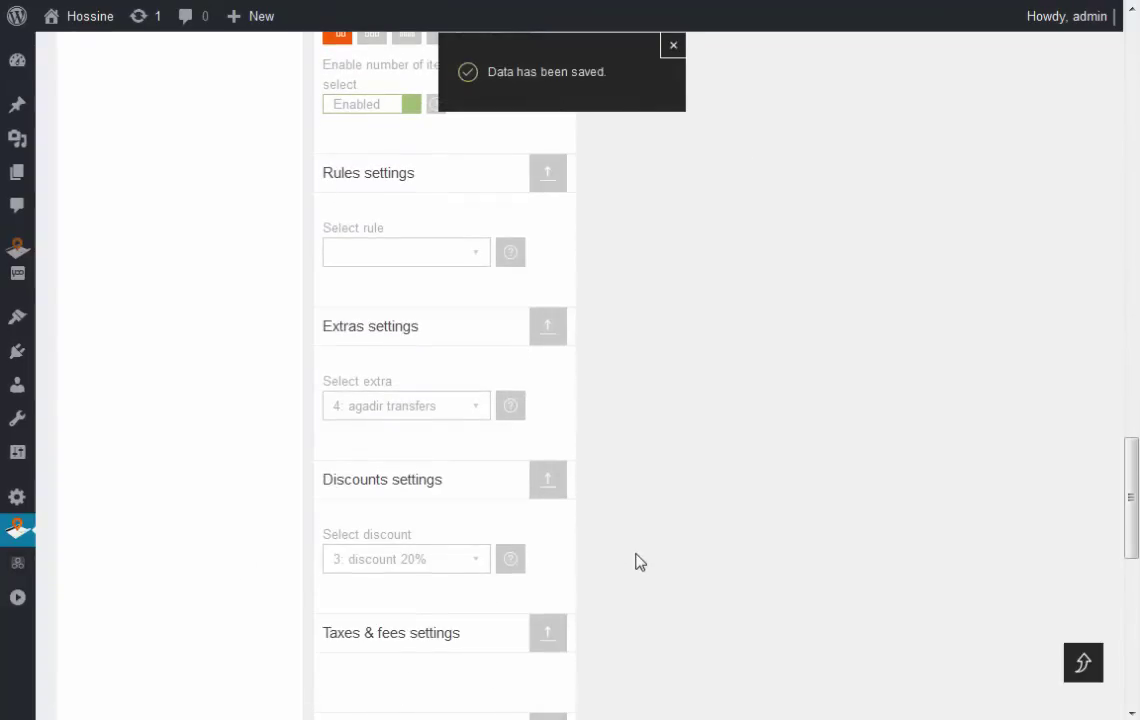
mouse_move(17, 530)
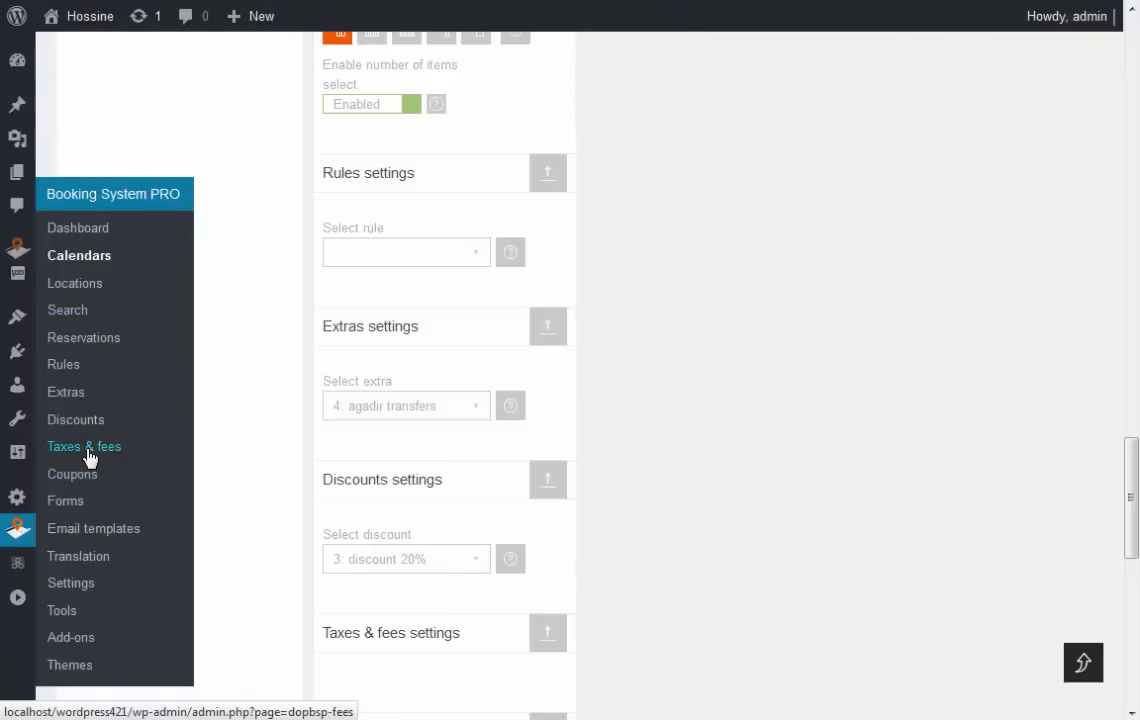
- Create a new tax/fee on the Taxes & fees page and open it
left_click(88, 451)
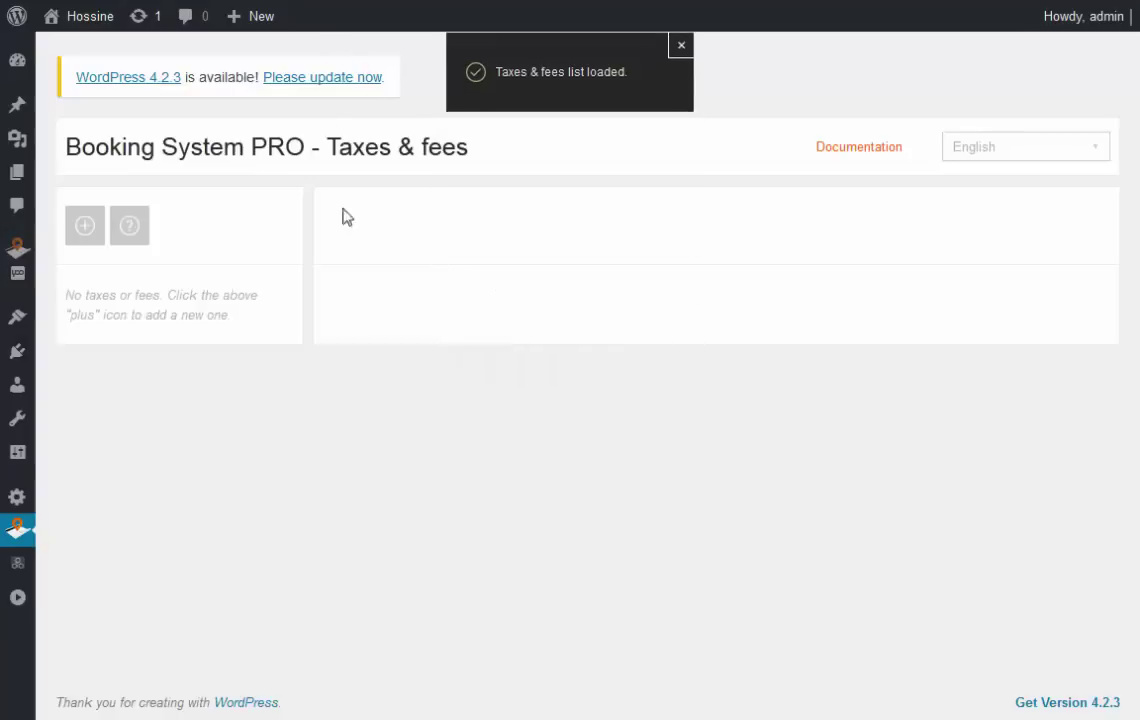
left_click(83, 232)
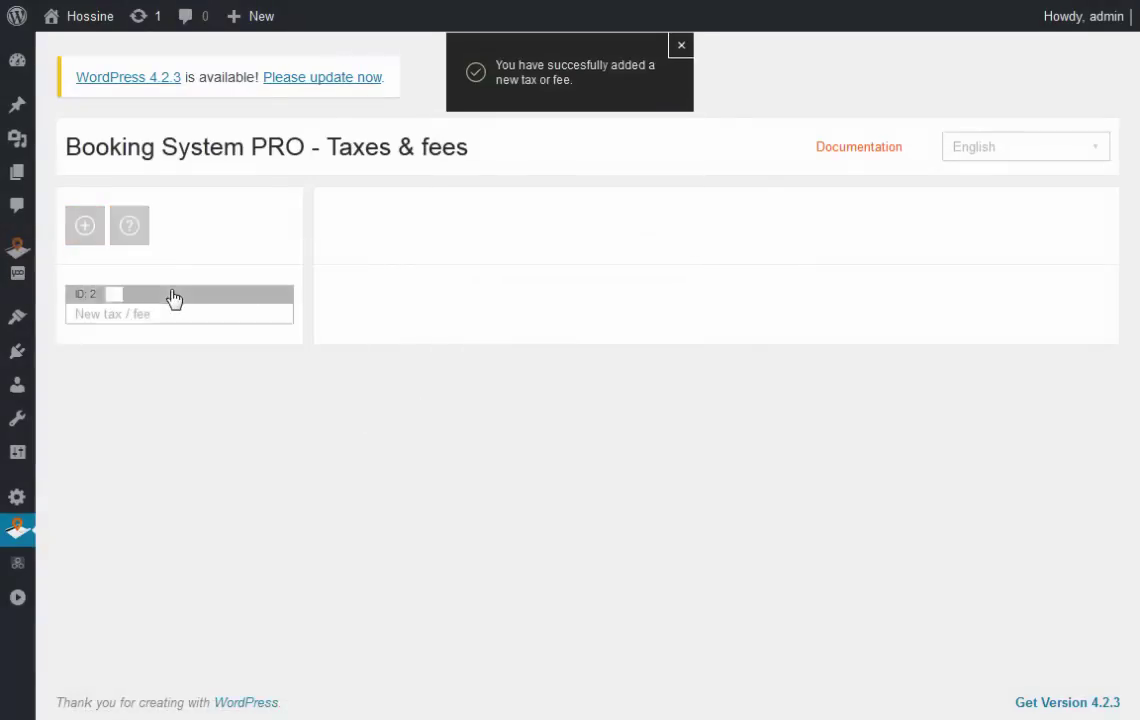
left_click(174, 297)
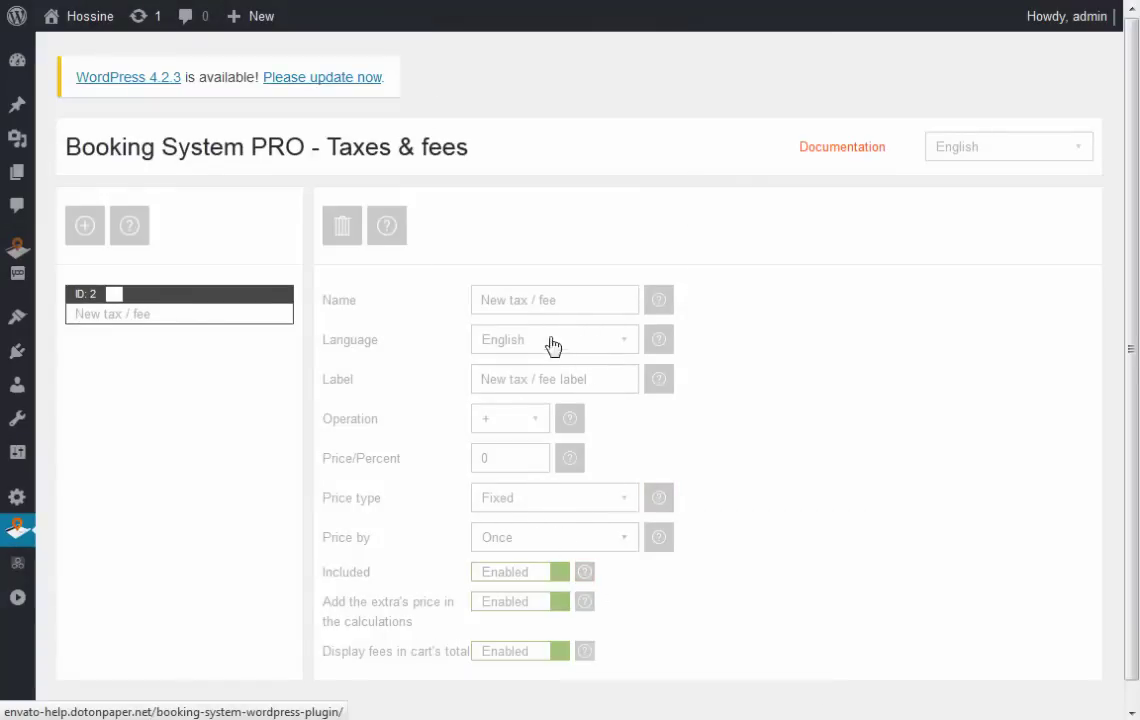
- Label it 'Tax & Fee', set the amount to 10, and set Included to Disabled
left_click_drag(577, 303, 391, 304)
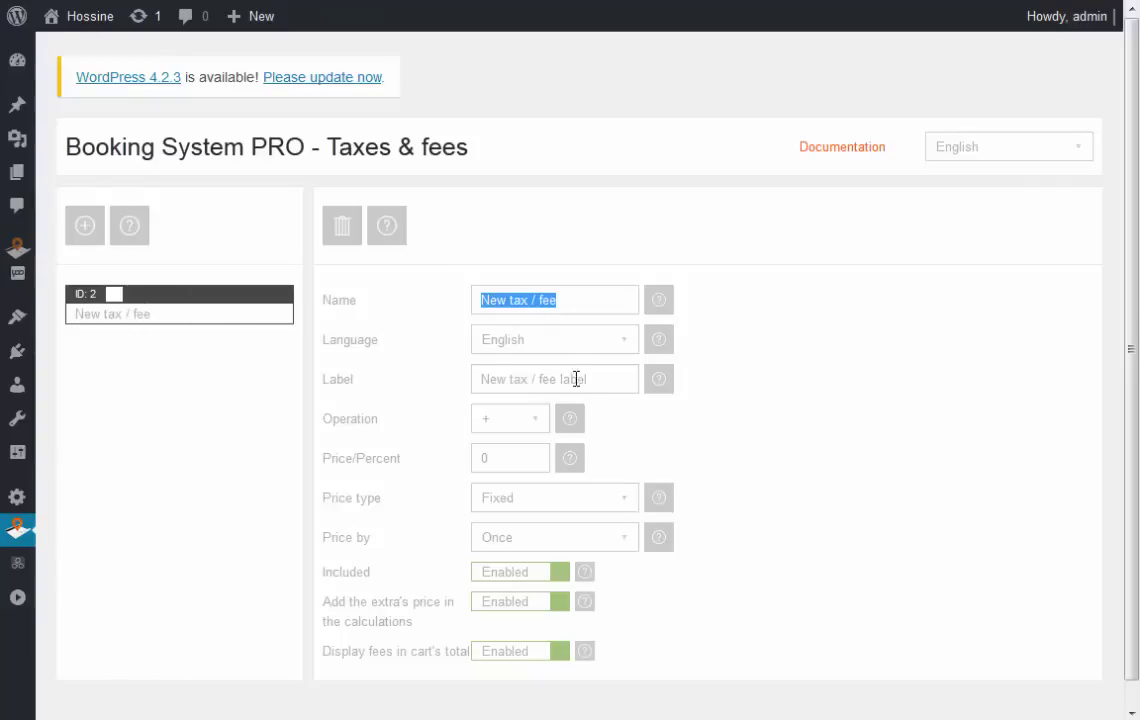
left_click_drag(585, 380, 399, 380)
key("BackSpace")
type("Tax")
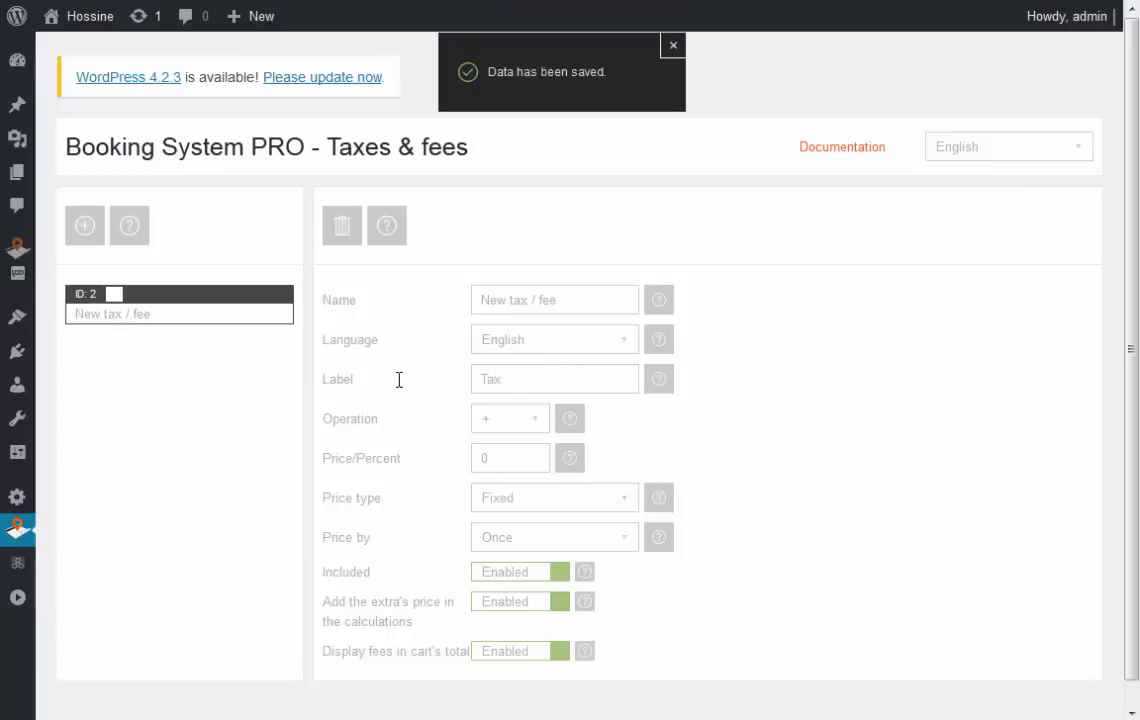
type(" & Fees")
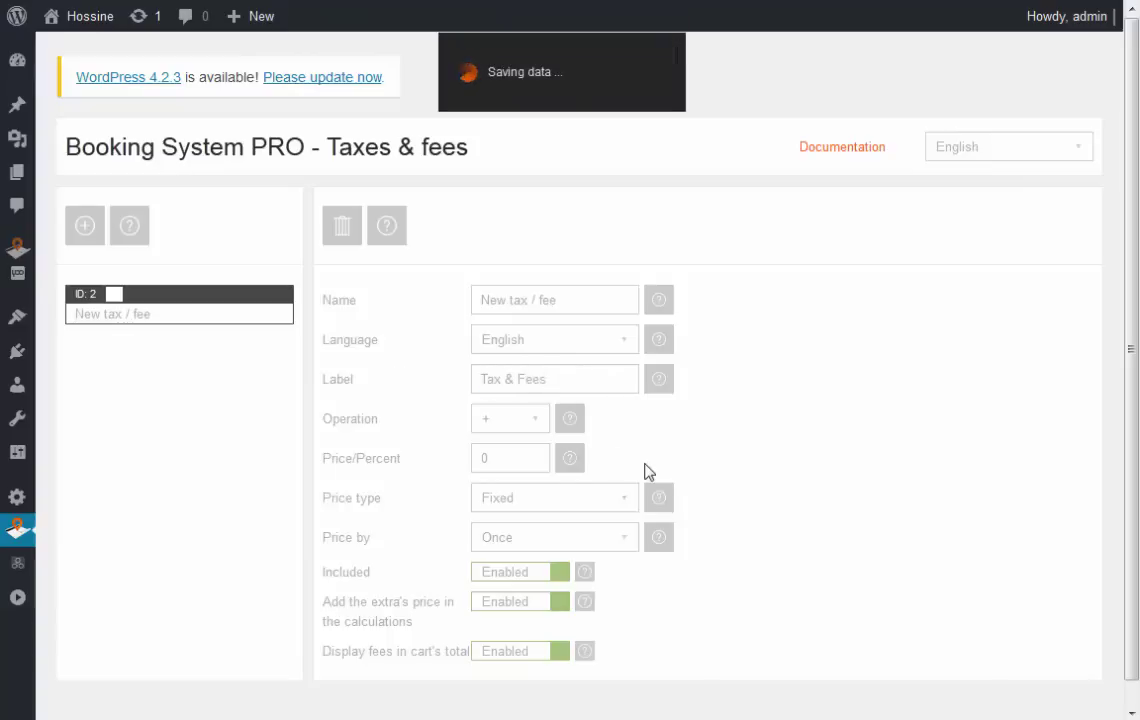
key("BackSpace")
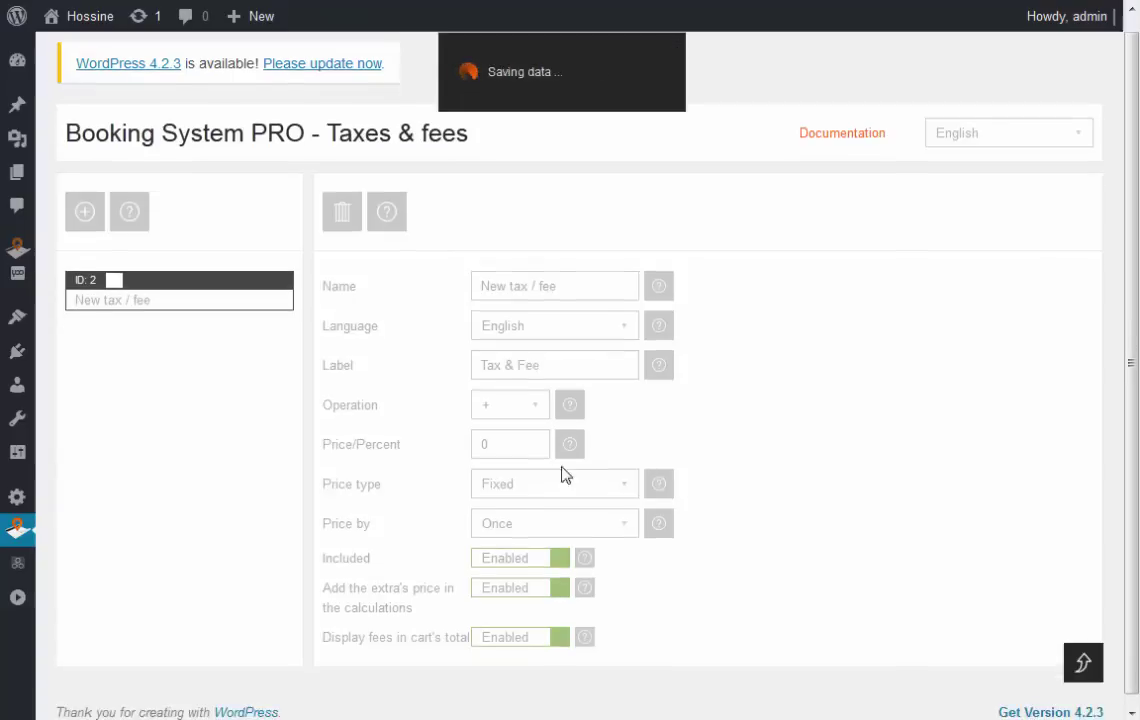
scroll(555, 476, "down", 1)
left_click(482, 434)
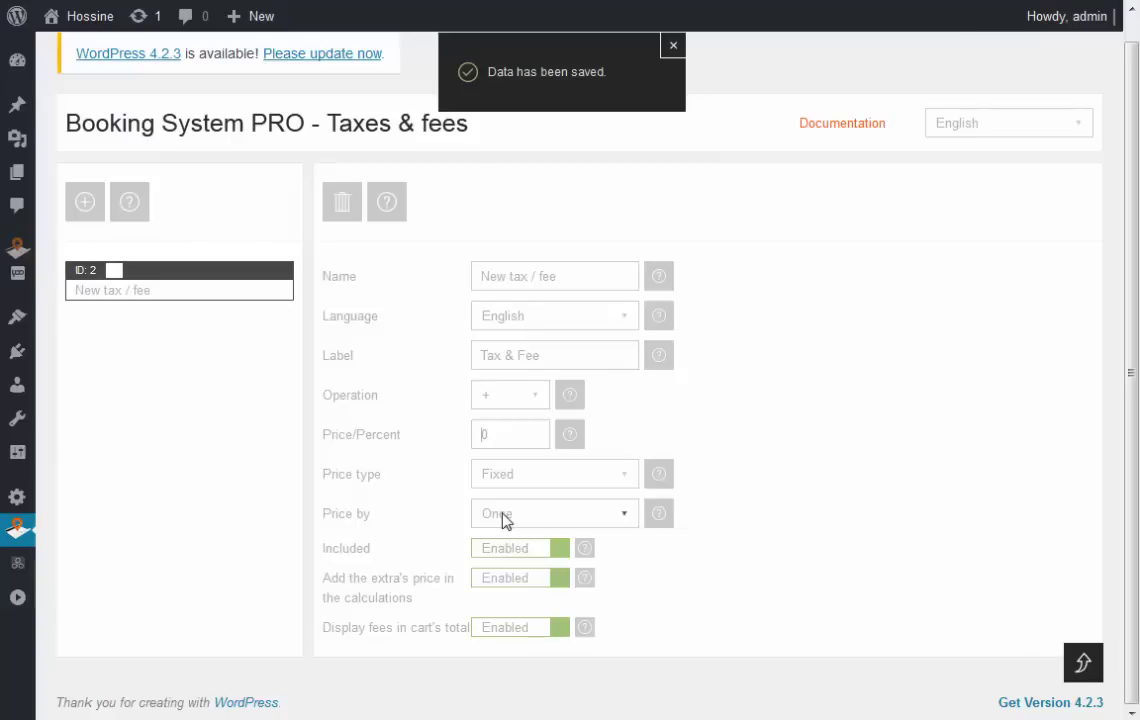
type("1")
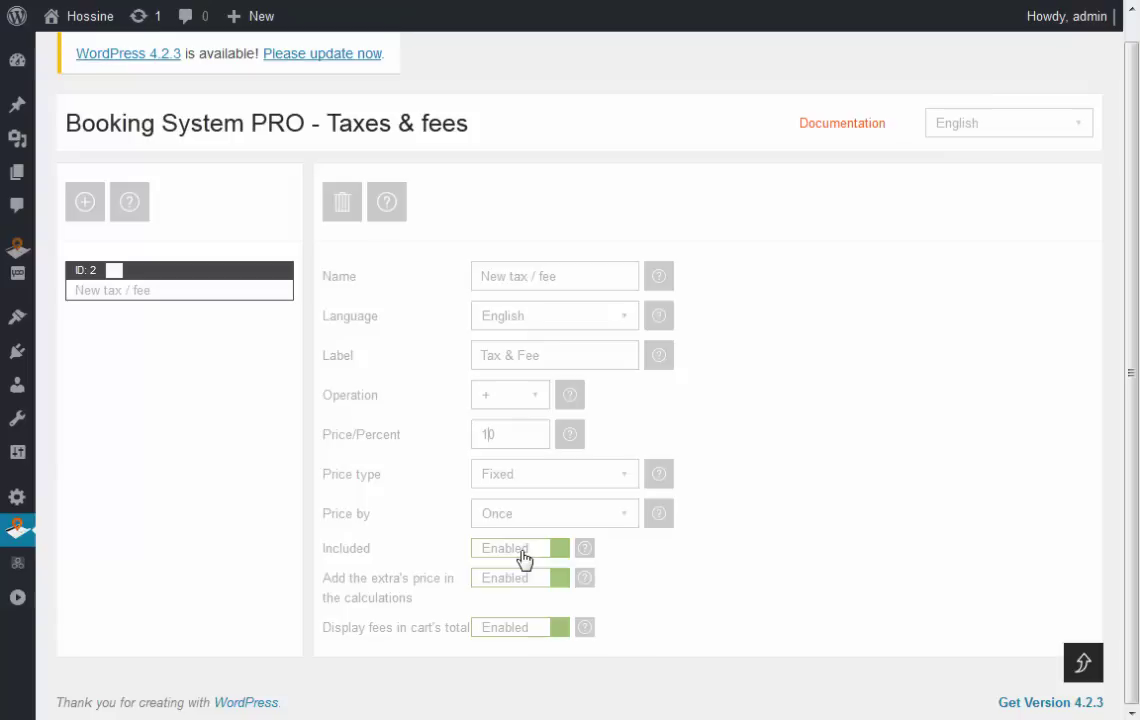
left_click(525, 558)
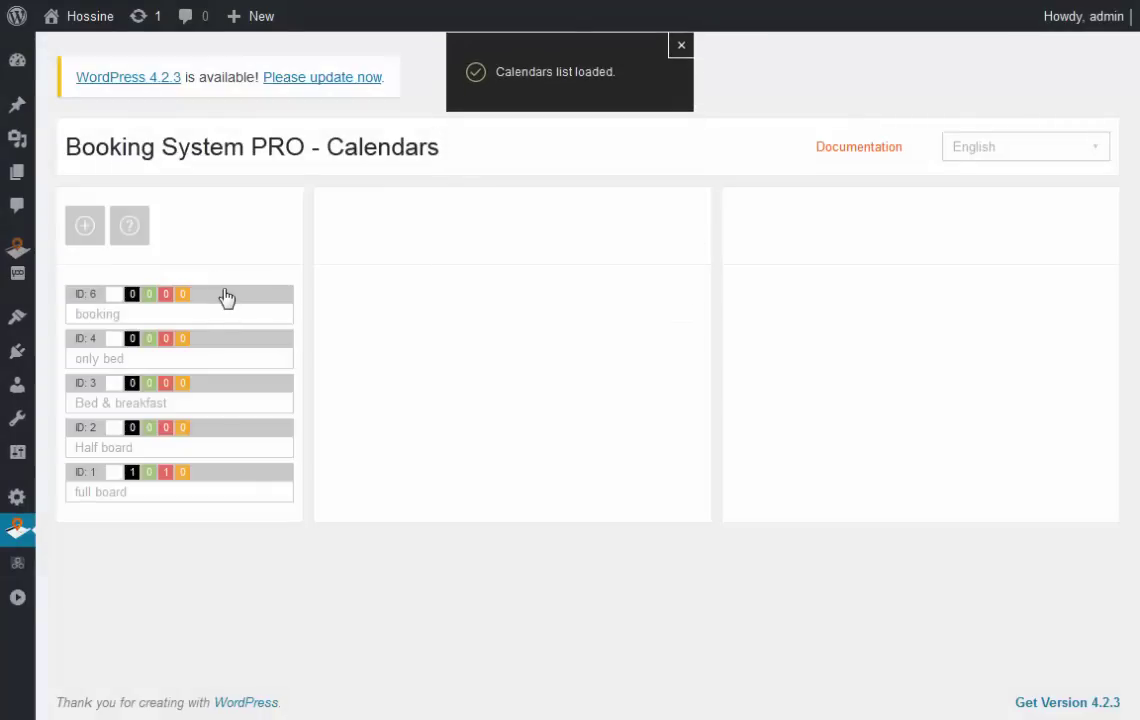
- Scroll the 'booking' calendar's settings to confirm New tax / fee under Taxes & fees
left_click(226, 297)
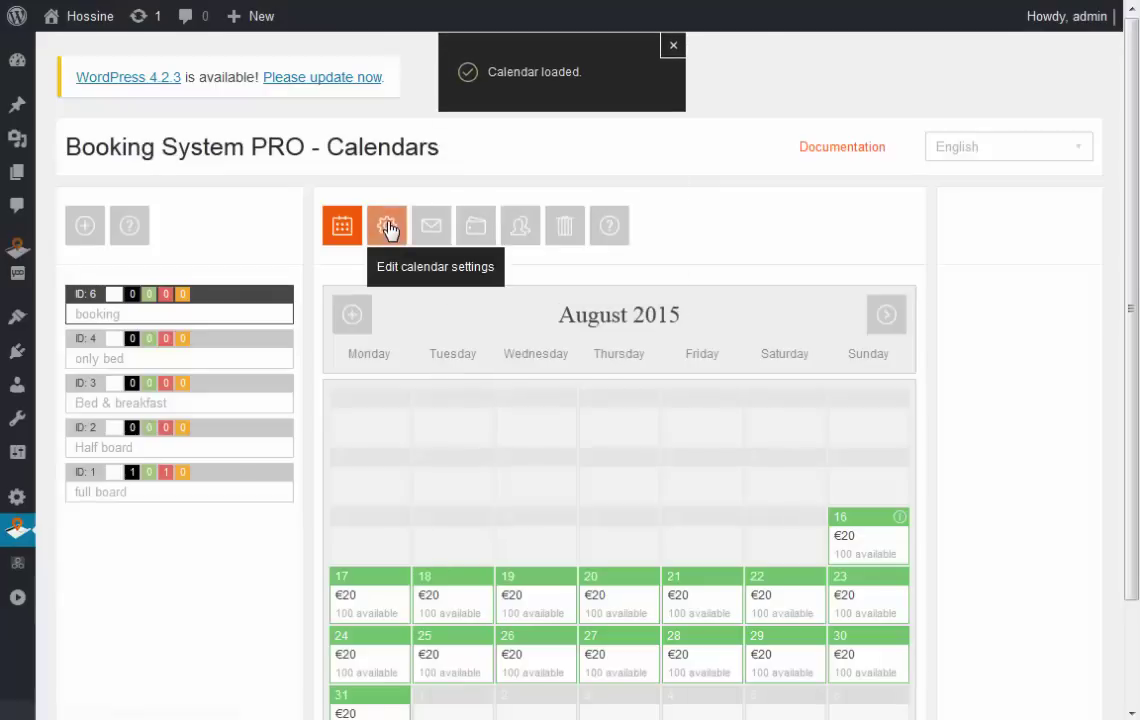
left_click(388, 230)
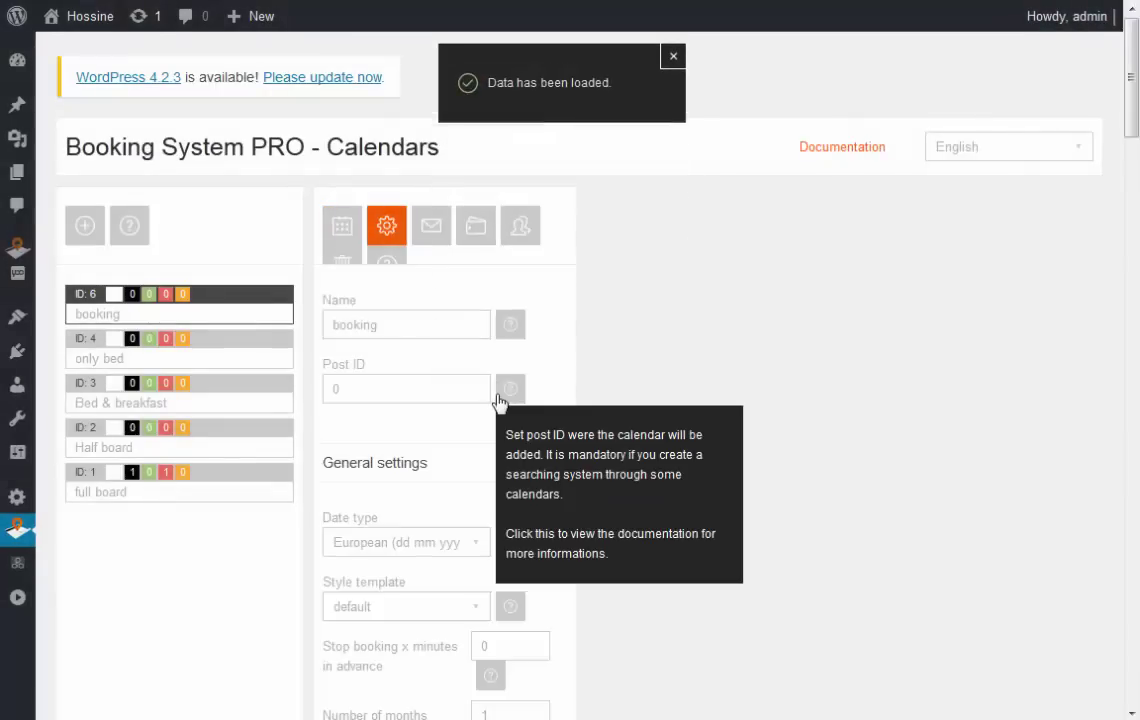
scroll(499, 400, "down", 2)
scroll(499, 400, "down", 6)
scroll(499, 400, "down", 4)
scroll(500, 403, "down", 3)
scroll(497, 405, "down", 4)
scroll(497, 405, "down", 2)
scroll(490, 425, "down", 1)
scroll(472, 572, "down", 1)
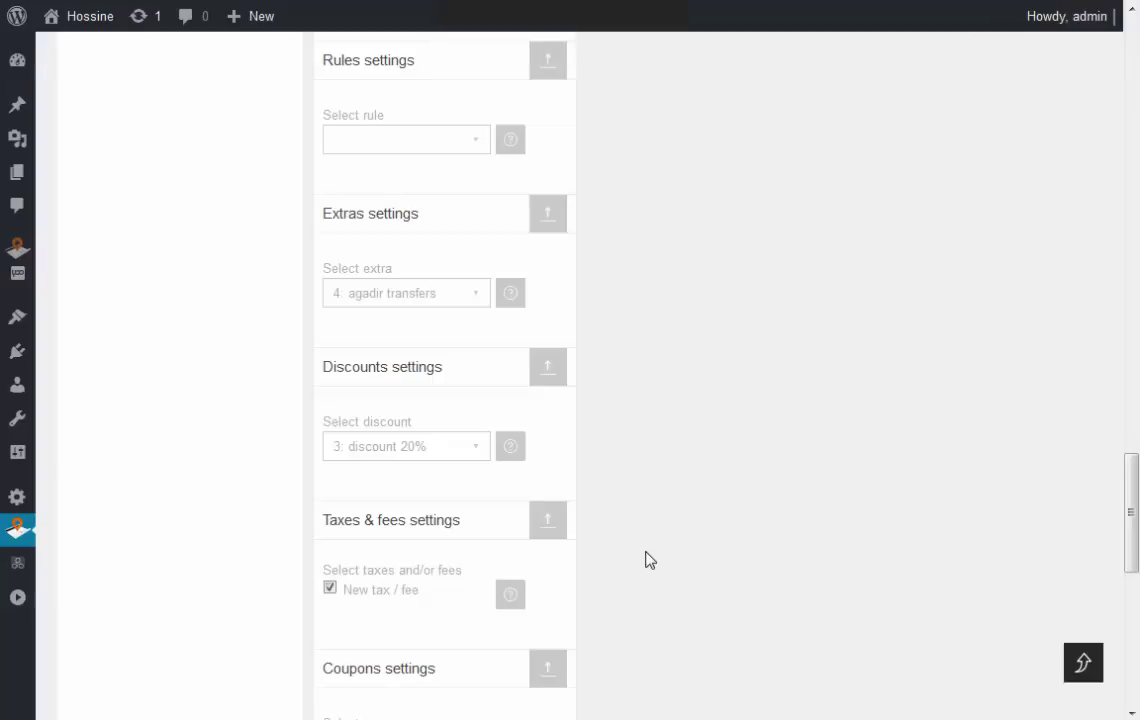
scroll(646, 559, "up", 1)
scroll(646, 559, "down", 3)
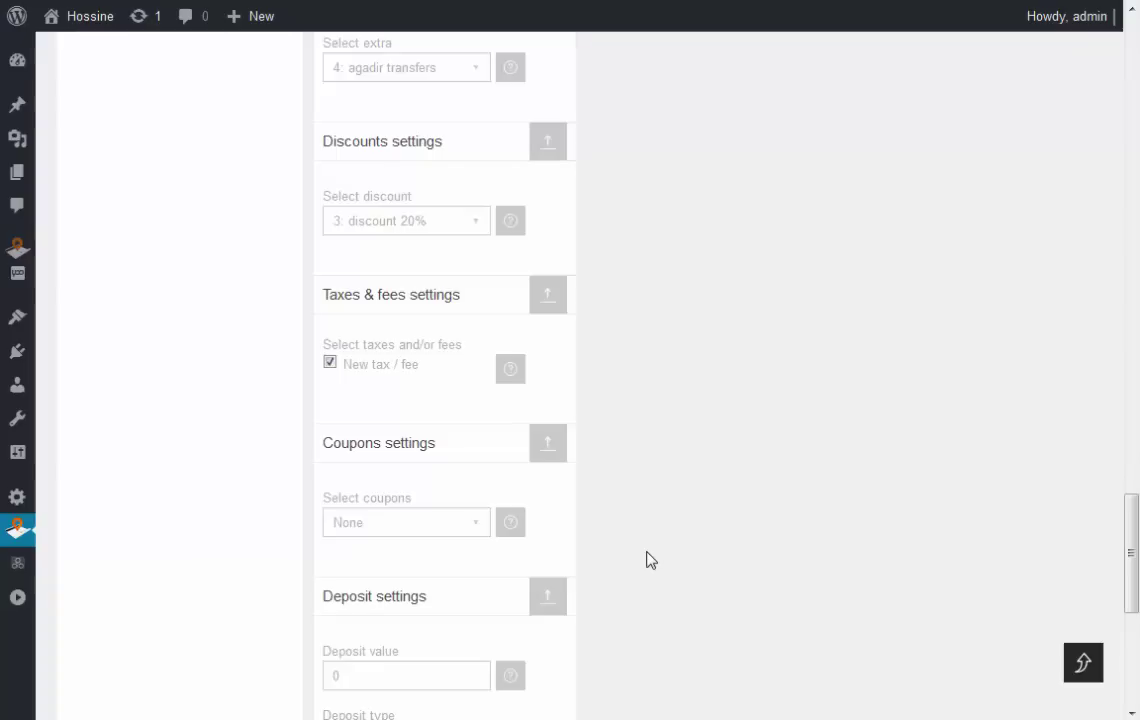
scroll(647, 547, "up", 5)
scroll(647, 547, "up", 5)
scroll(647, 547, "up", 5)
scroll(647, 547, "up", 5)
scroll(647, 547, "up", 2)
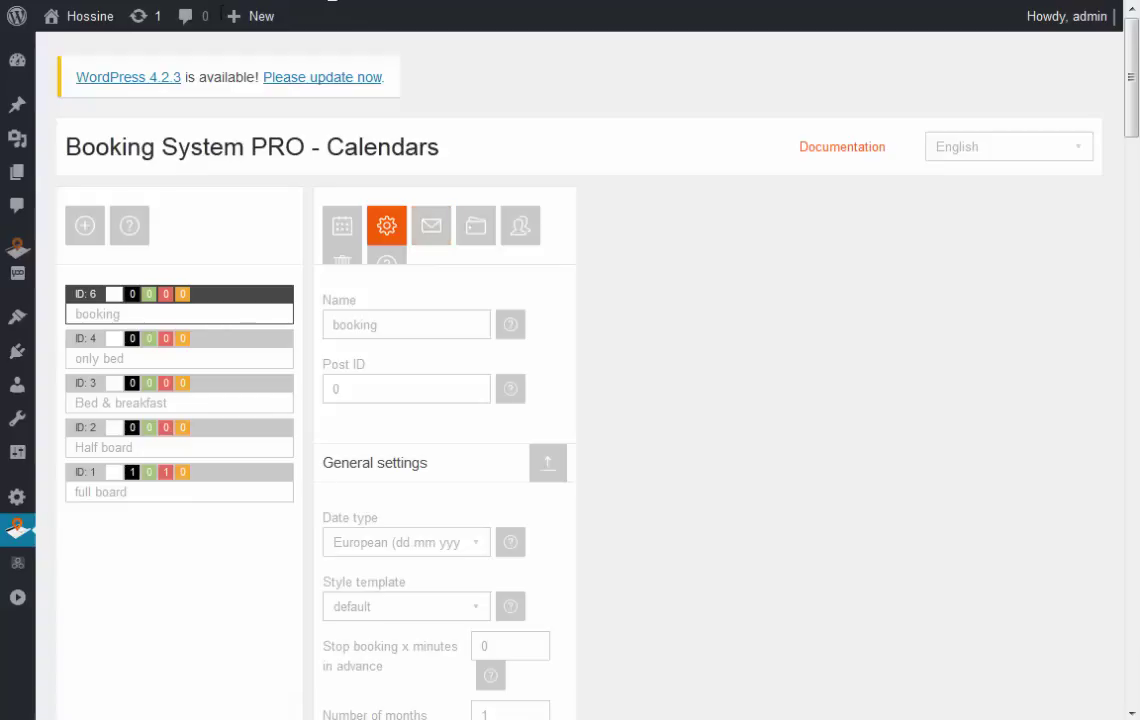
mouse_move(17, 172)
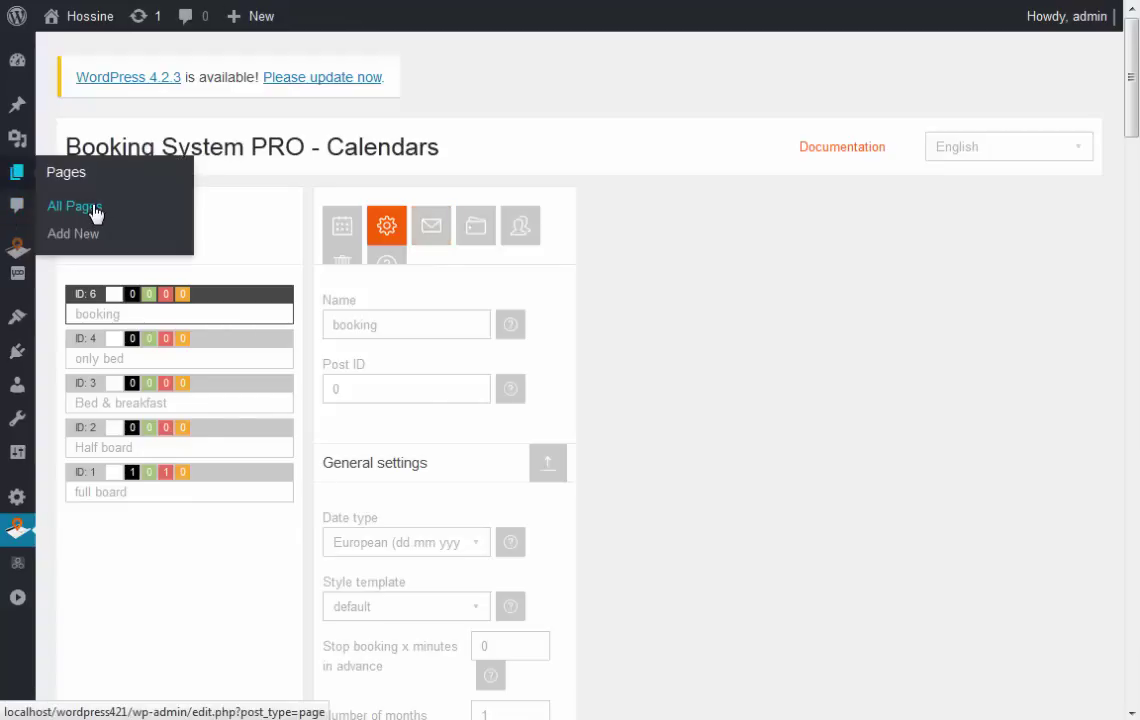
- Open the FAQ page in the editor from Pages > All Pages
right_click(95, 213)
left_click(150, 223)
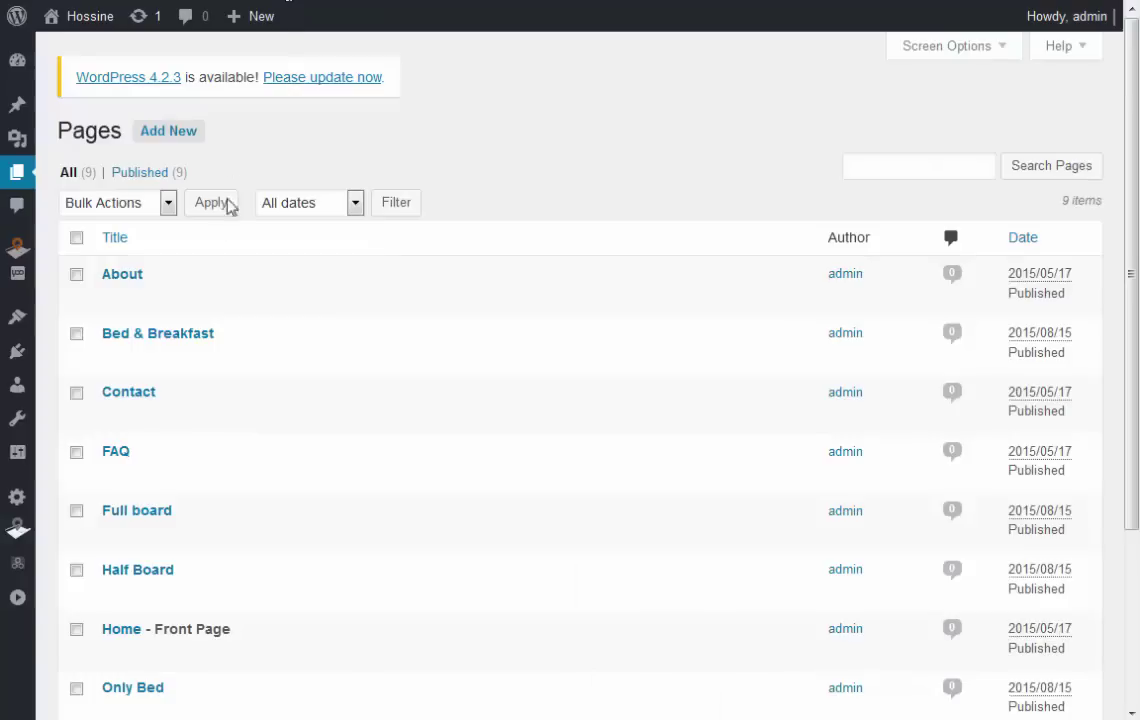
scroll(158, 374, "down", 1)
scroll(107, 237, "down", 2)
left_click(118, 232)
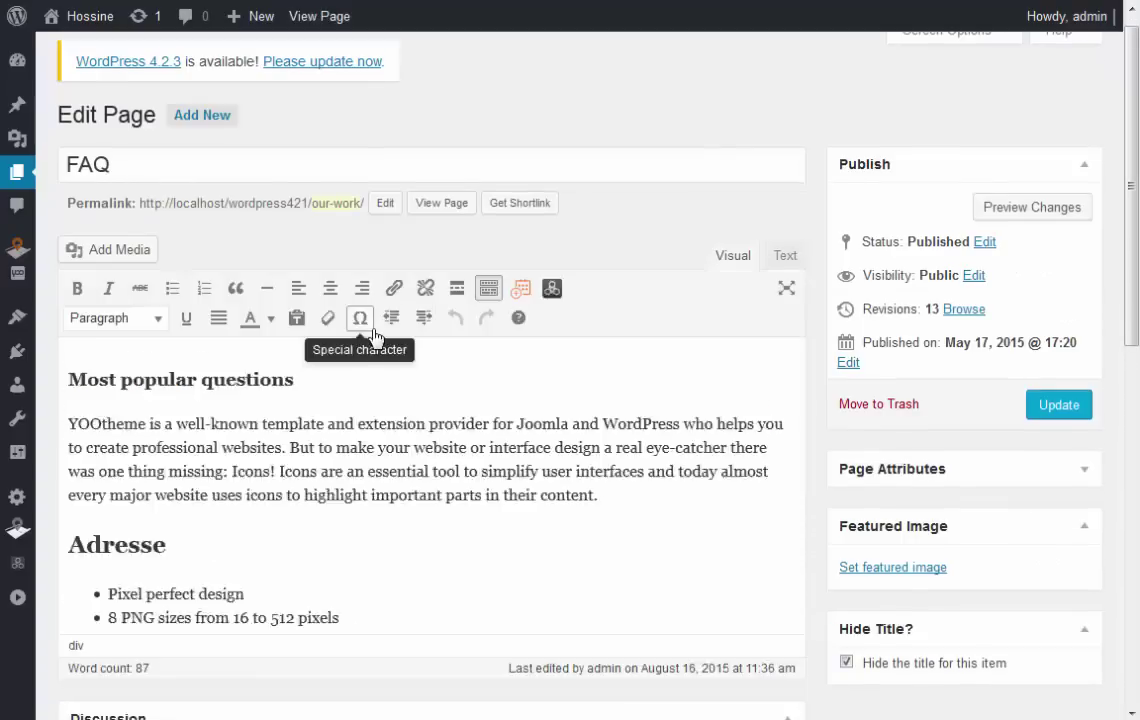
- Delete the old [dopbsp id="5" lang="en"] shortcode line from the content
scroll(377, 349, "down", 2)
scroll(268, 385, "down", 4)
left_click_drag(257, 293, 66, 293)
key("BackSpace")
scroll(553, 375, "up", 2)
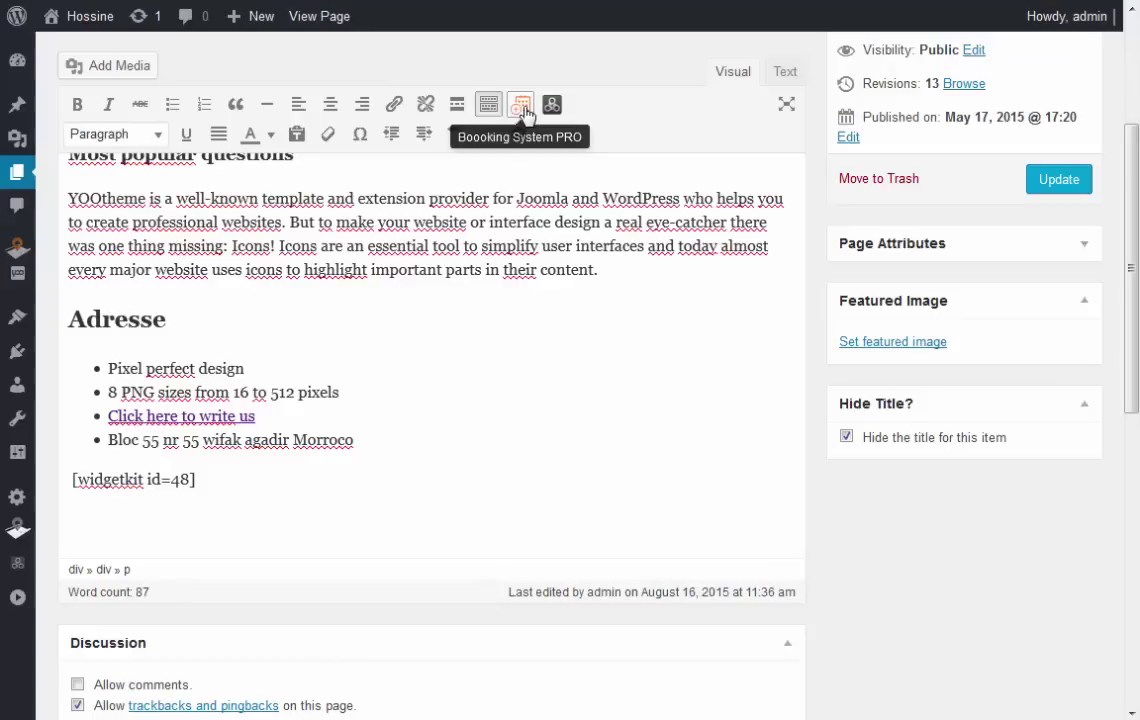
- Insert the booking calendar (ID 6, English) shortcode into the FAQ page
left_click(524, 113)
left_click(527, 145)
left_click(530, 180)
left_click(527, 192)
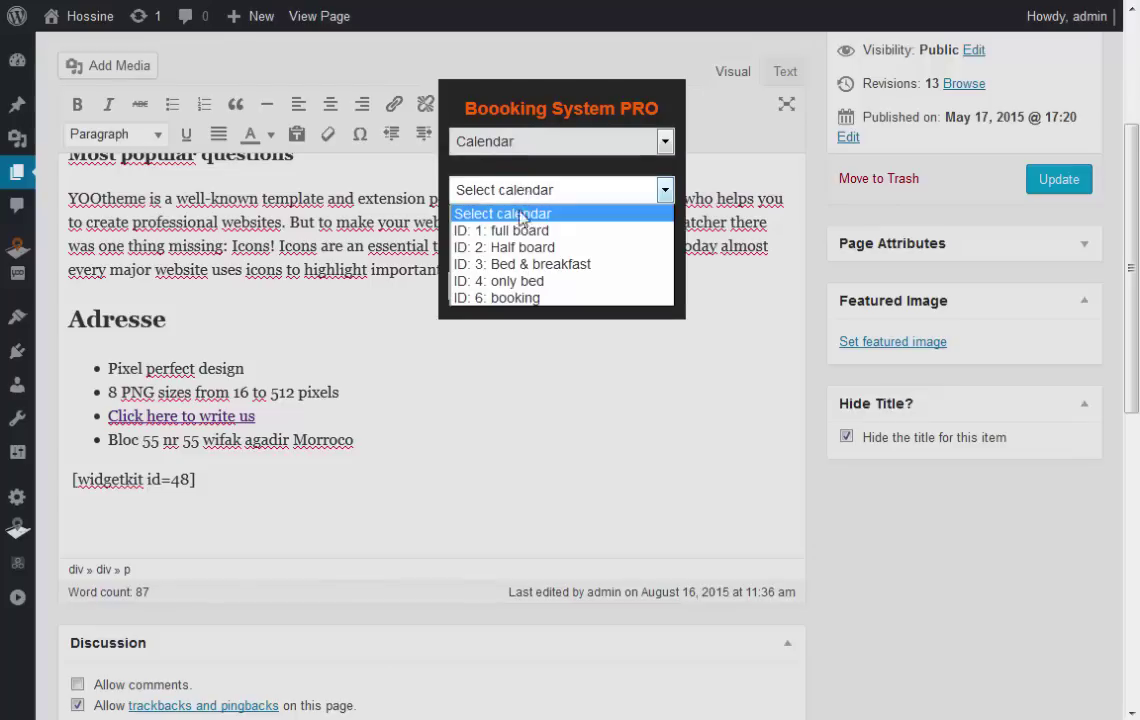
left_click(510, 298)
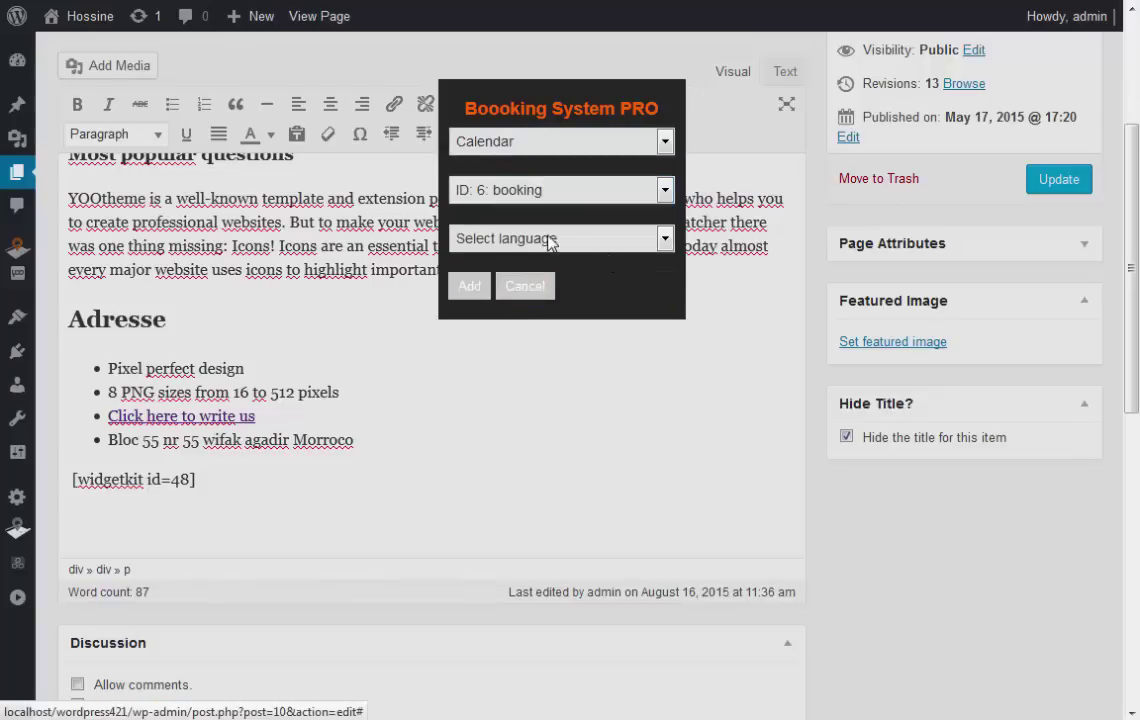
left_click(545, 240)
left_click(478, 279)
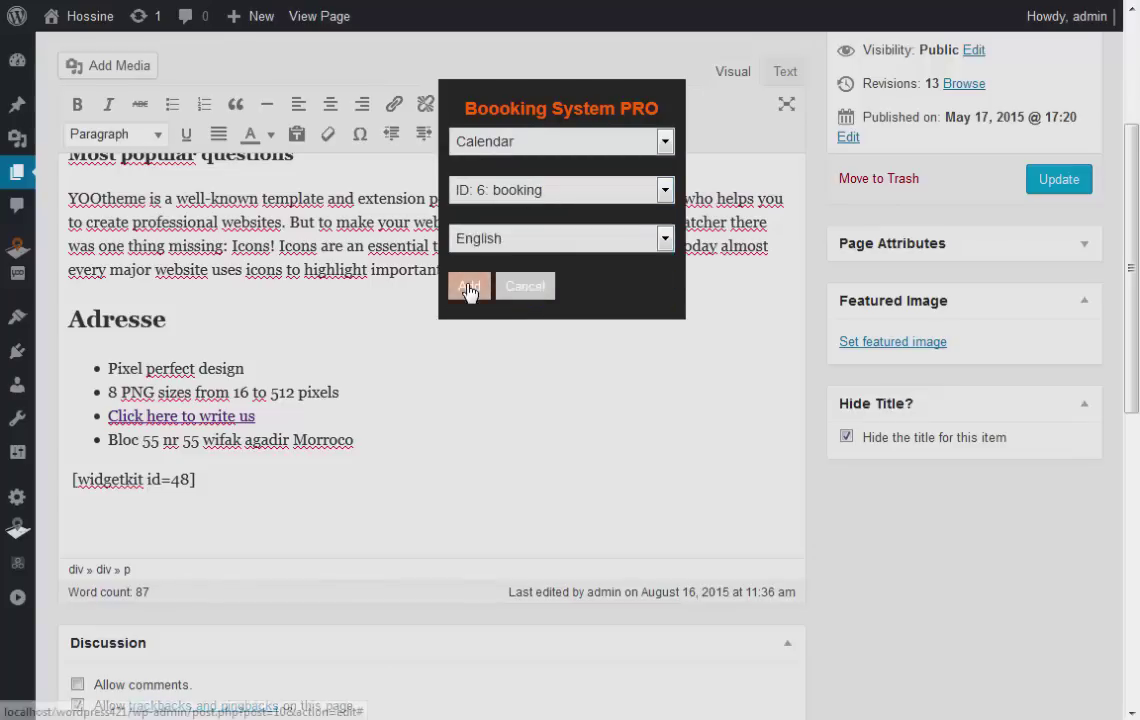
left_click(469, 284)
- Update the FAQ page to save the [dopbsp id="6" lang="en"] shortcode
scroll(349, 534, "down", 3)
left_click_drag(258, 422, 50, 423)
left_click(1054, 88)
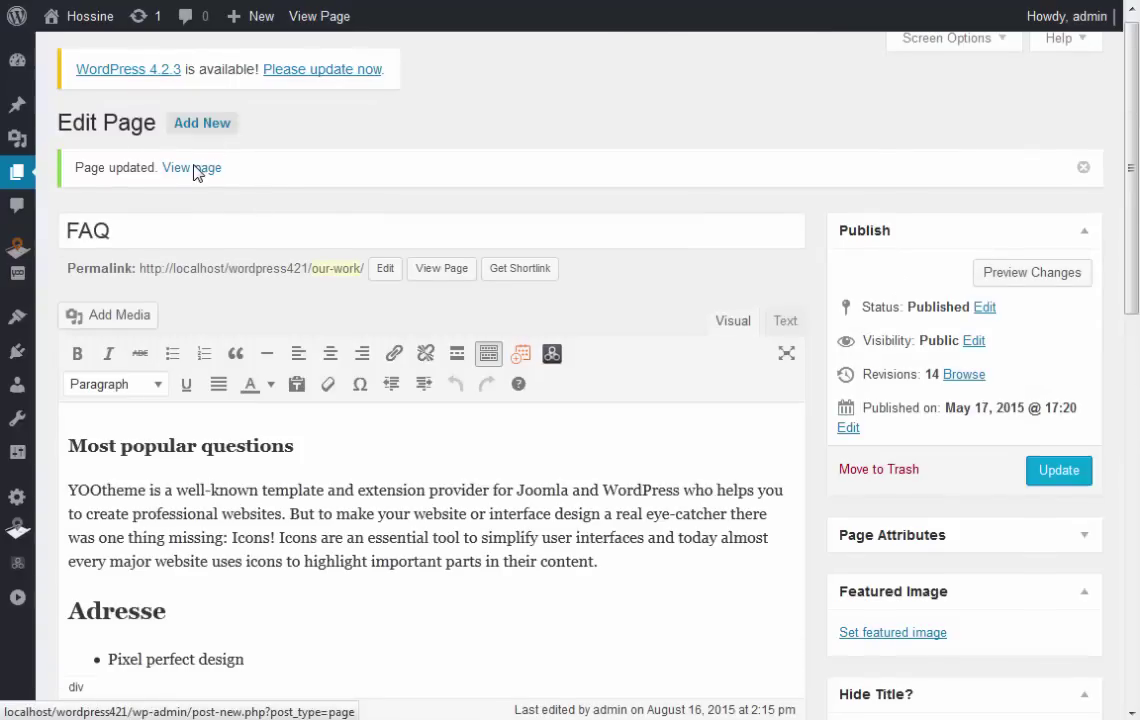
- On the live FAQ page, pick 16 August 2015 as check-in on the booking calendar
right_click(191, 168)
left_click(280, 178)
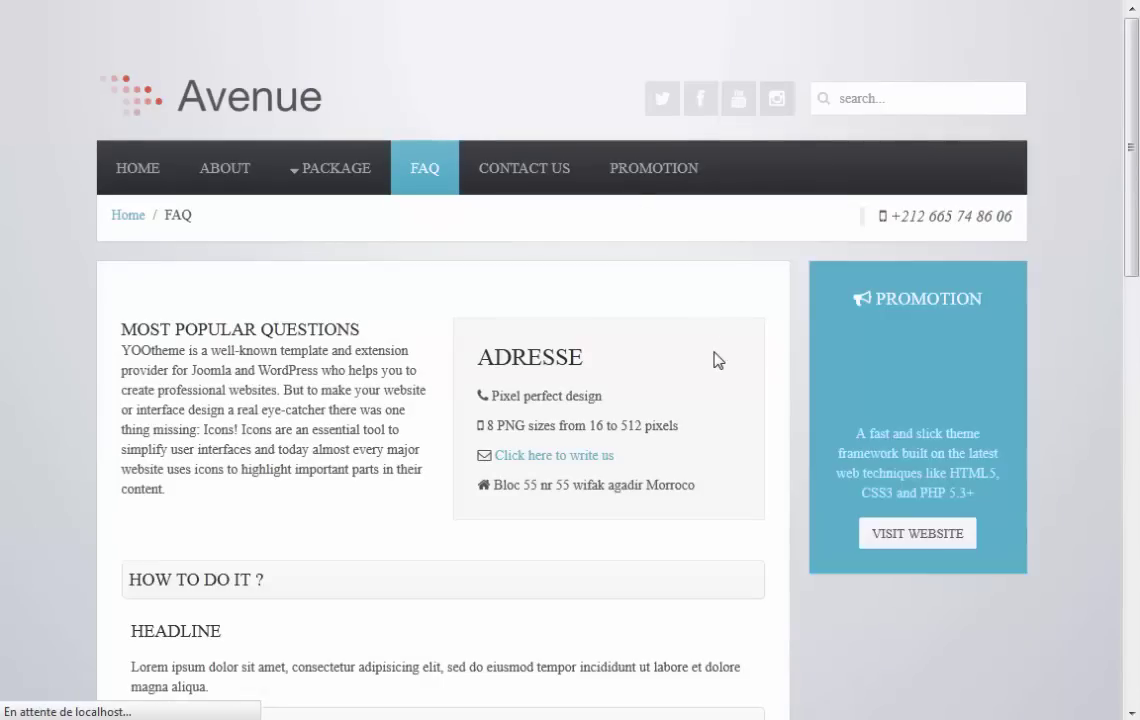
scroll(714, 360, "down", 4)
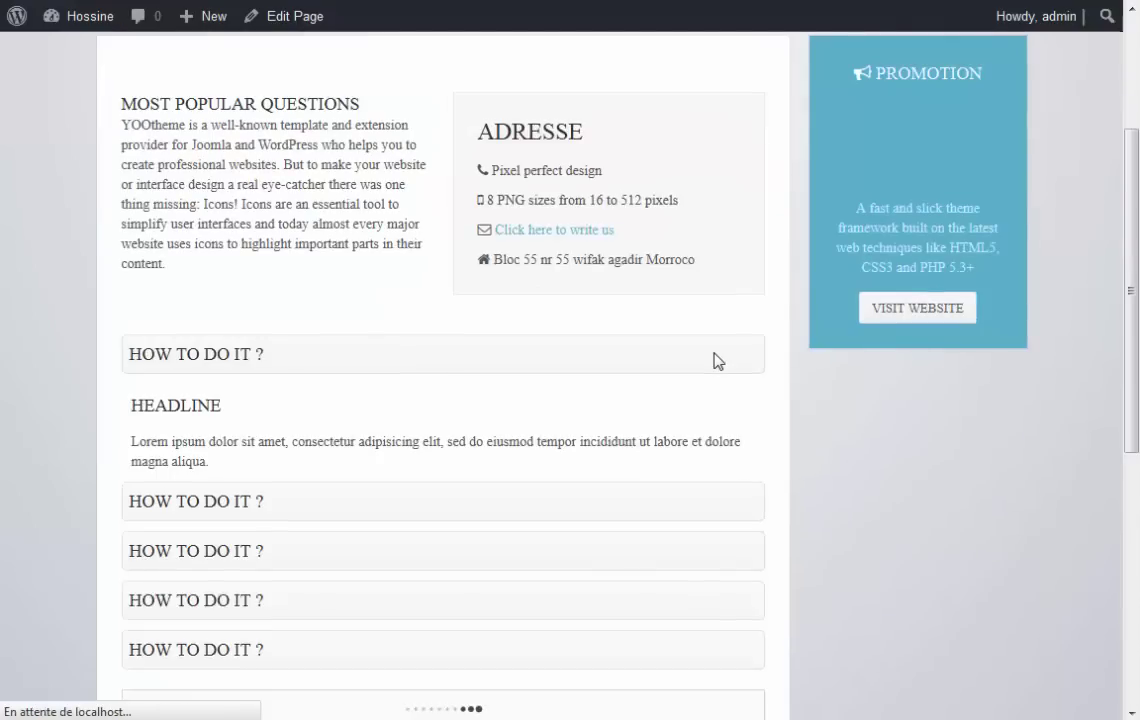
scroll(714, 360, "down", 5)
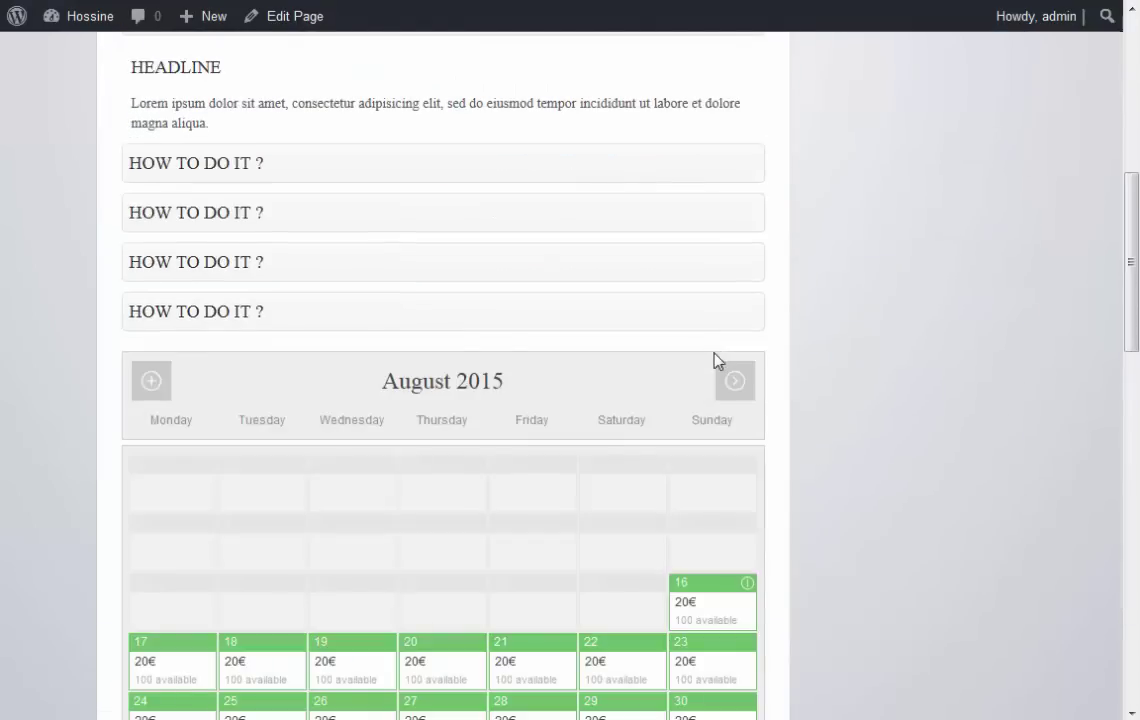
scroll(712, 359, "down", 6)
scroll(780, 365, "down", 3)
scroll(708, 432, "down", 4)
scroll(708, 432, "up", 4)
scroll(708, 432, "down", 2)
scroll(708, 432, "down", 6)
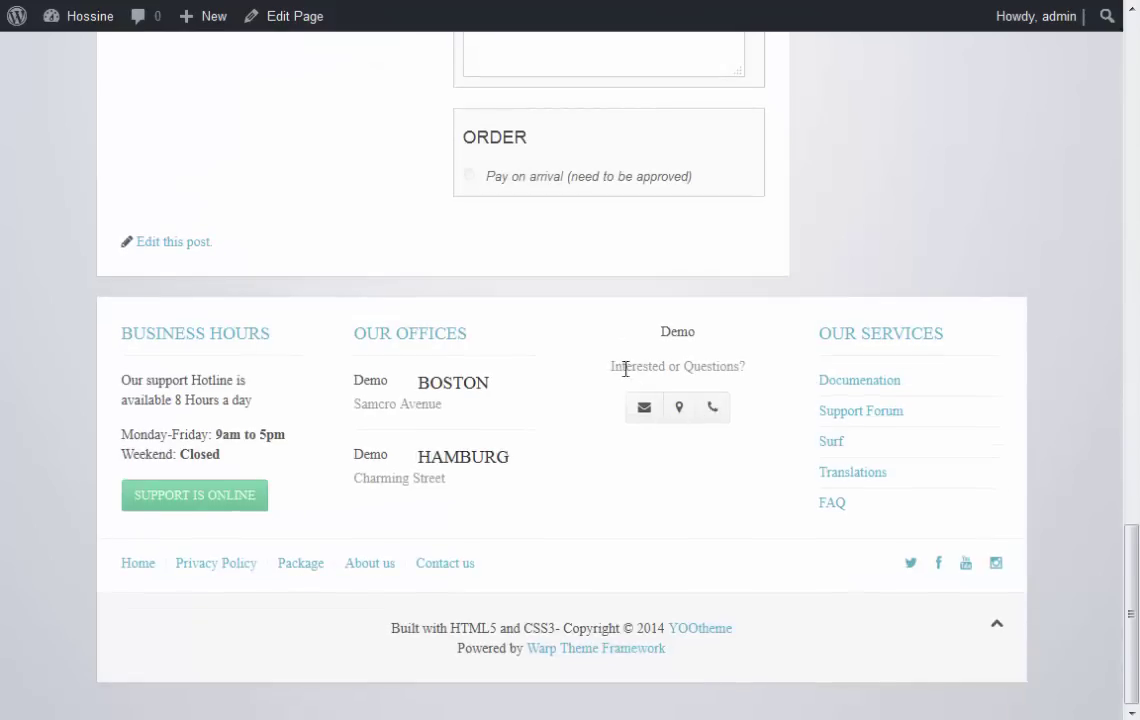
scroll(620, 364, "up", 8)
scroll(660, 320, "up", 5)
left_click(722, 174)
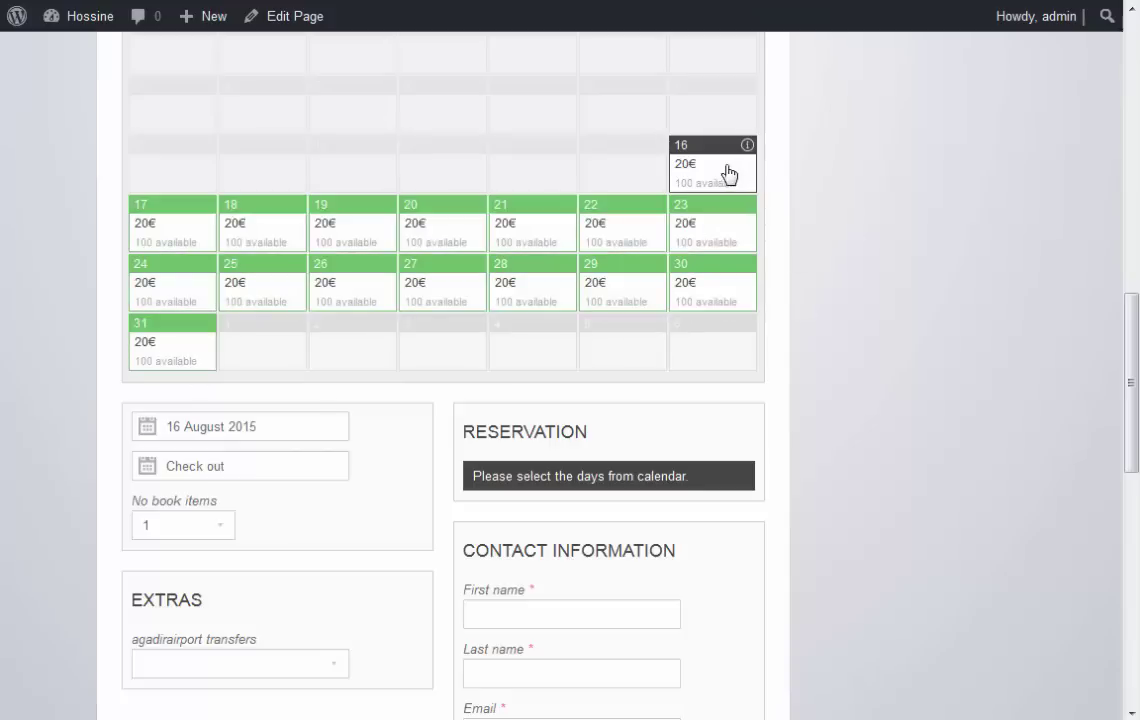
- Try 17 August as check-out and highlight the +10€ Tax & Fee line
left_click(146, 464)
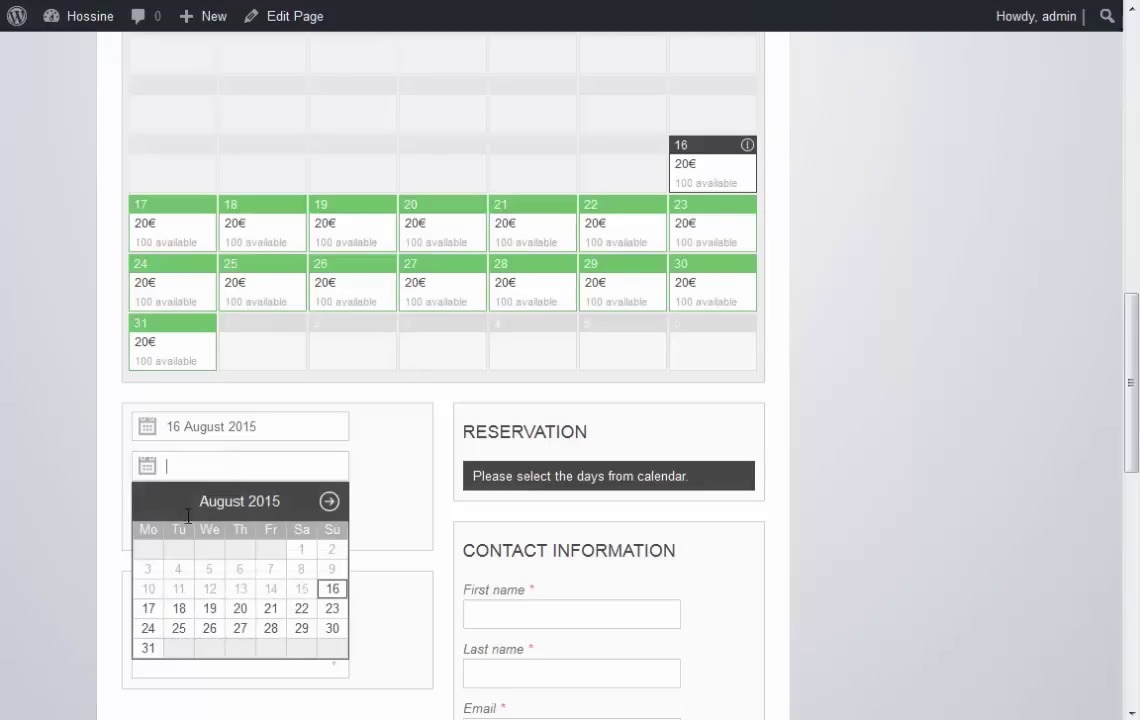
left_click(150, 610)
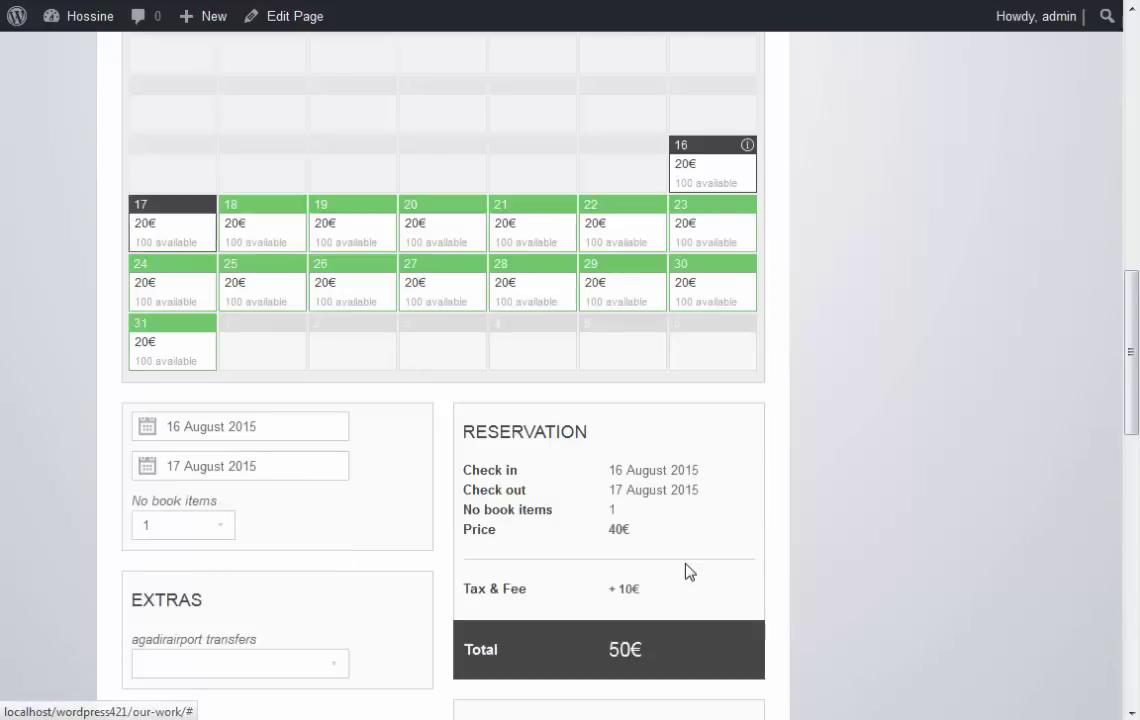
left_click_drag(643, 539, 674, 501)
scroll(667, 466, "down", 2)
left_click(670, 372)
double_click(632, 368)
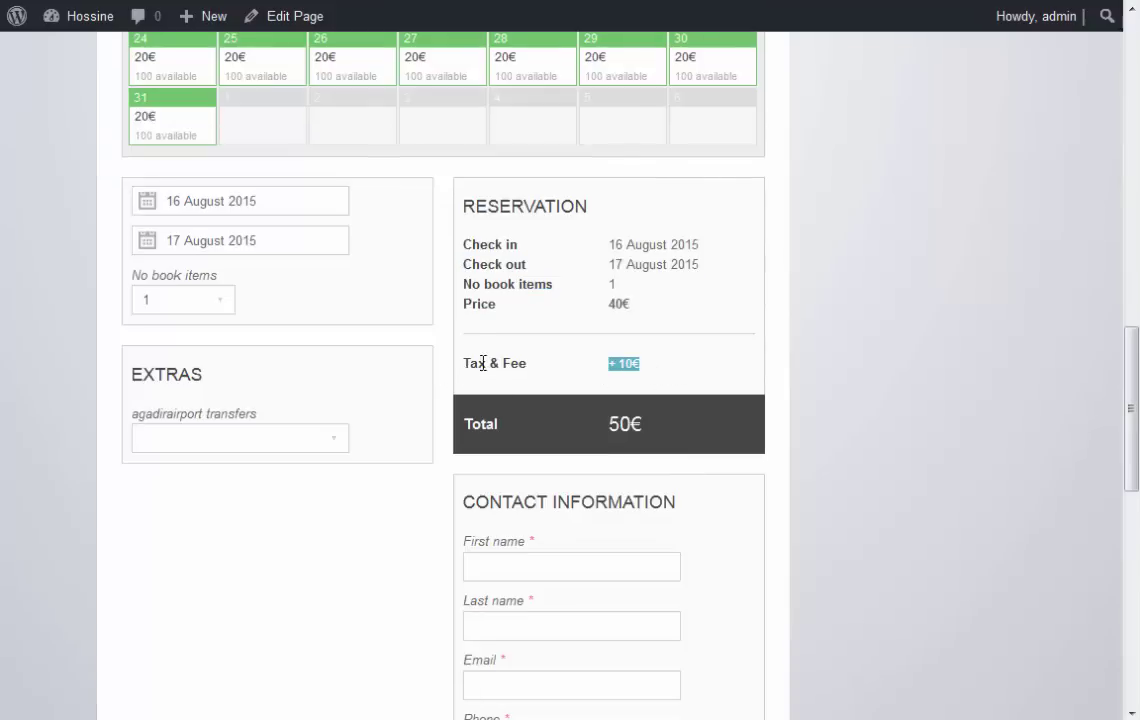
left_click_drag(463, 363, 528, 364)
scroll(253, 337, "up", 2)
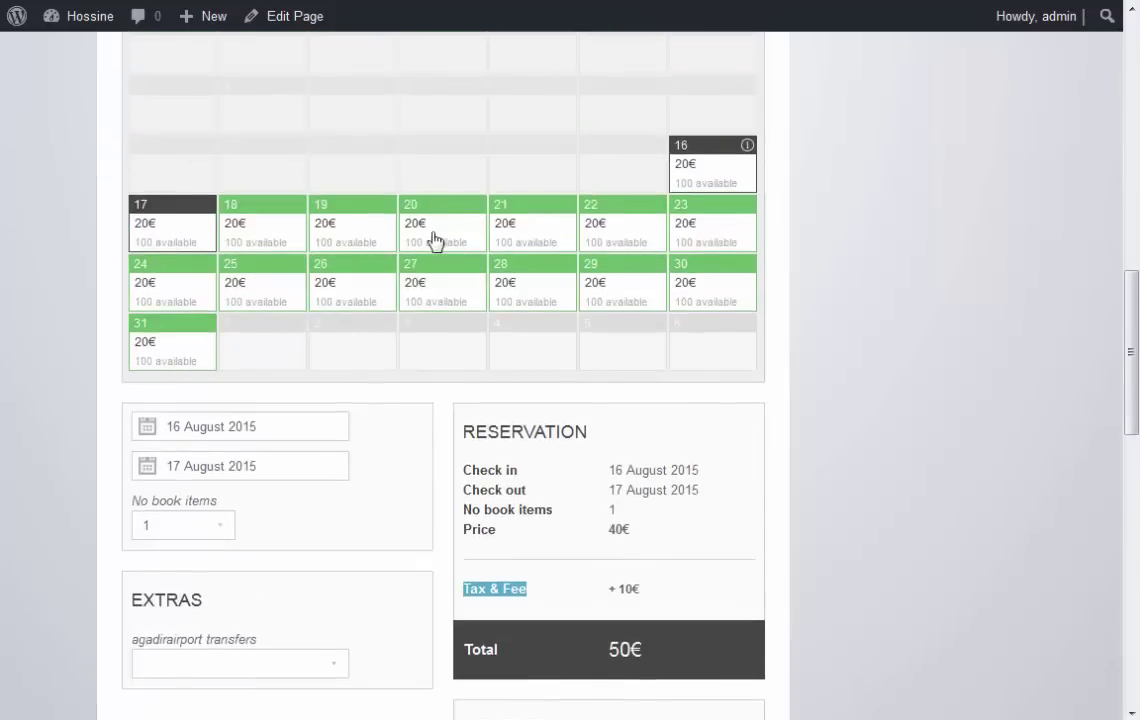
- Reset check-in to 16 August and set check-out to 22 August
left_click(527, 230)
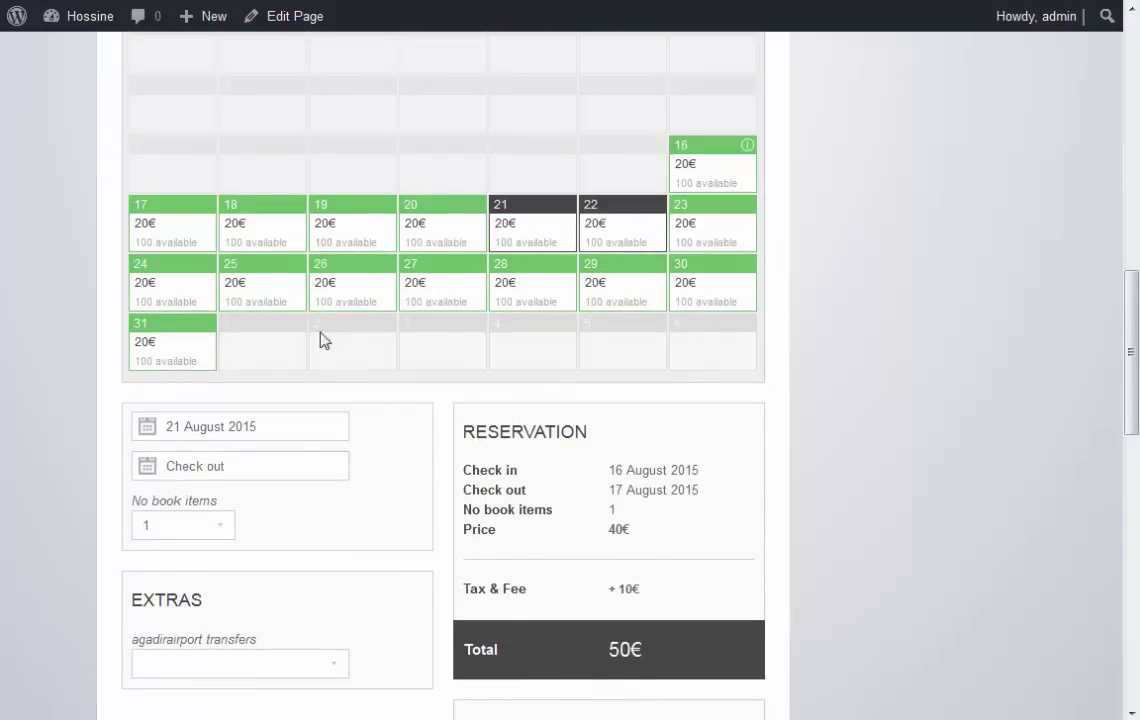
left_click(170, 466)
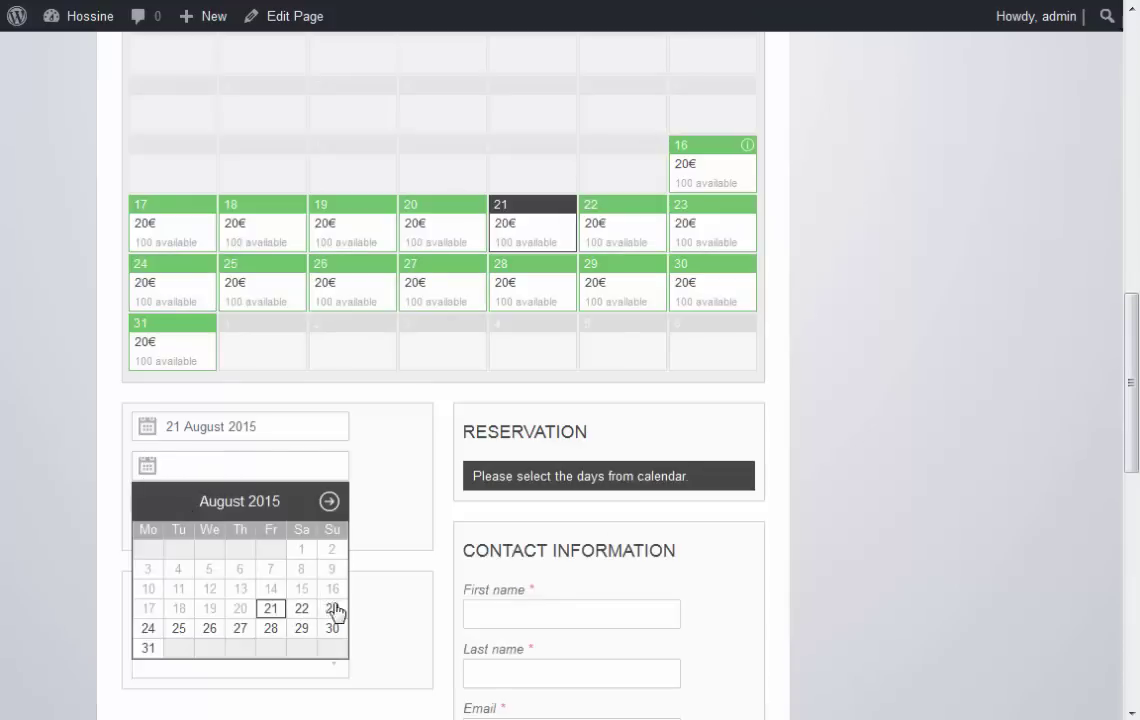
left_click(700, 175)
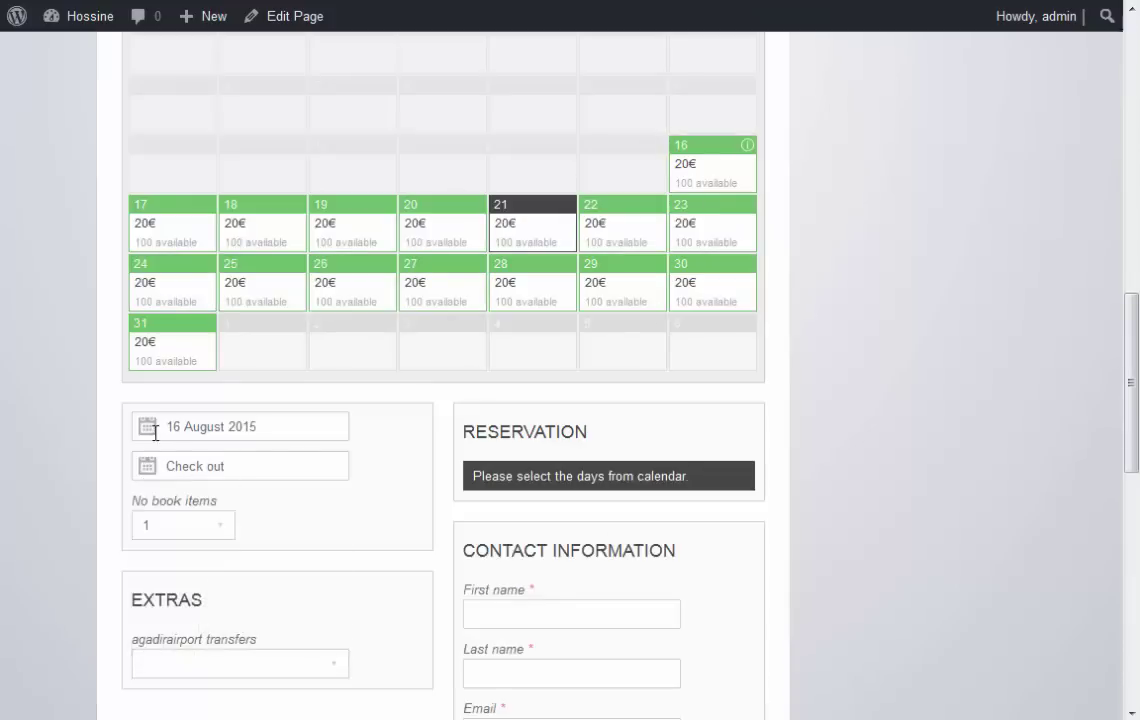
left_click(722, 178)
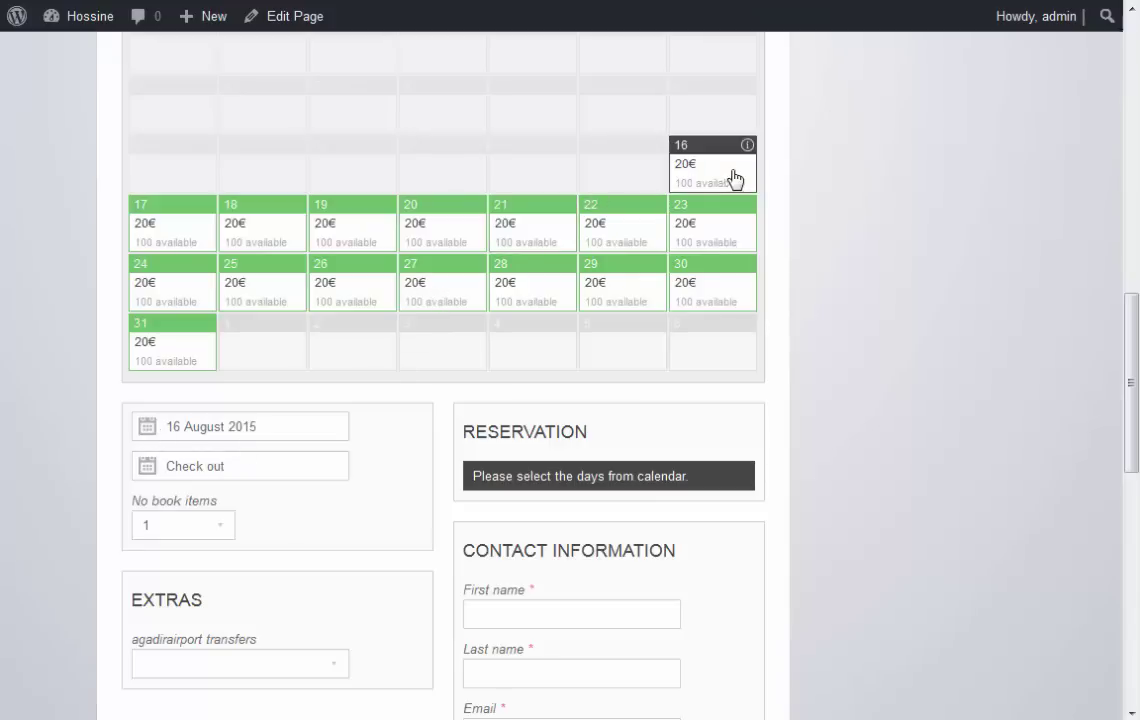
left_click(138, 469)
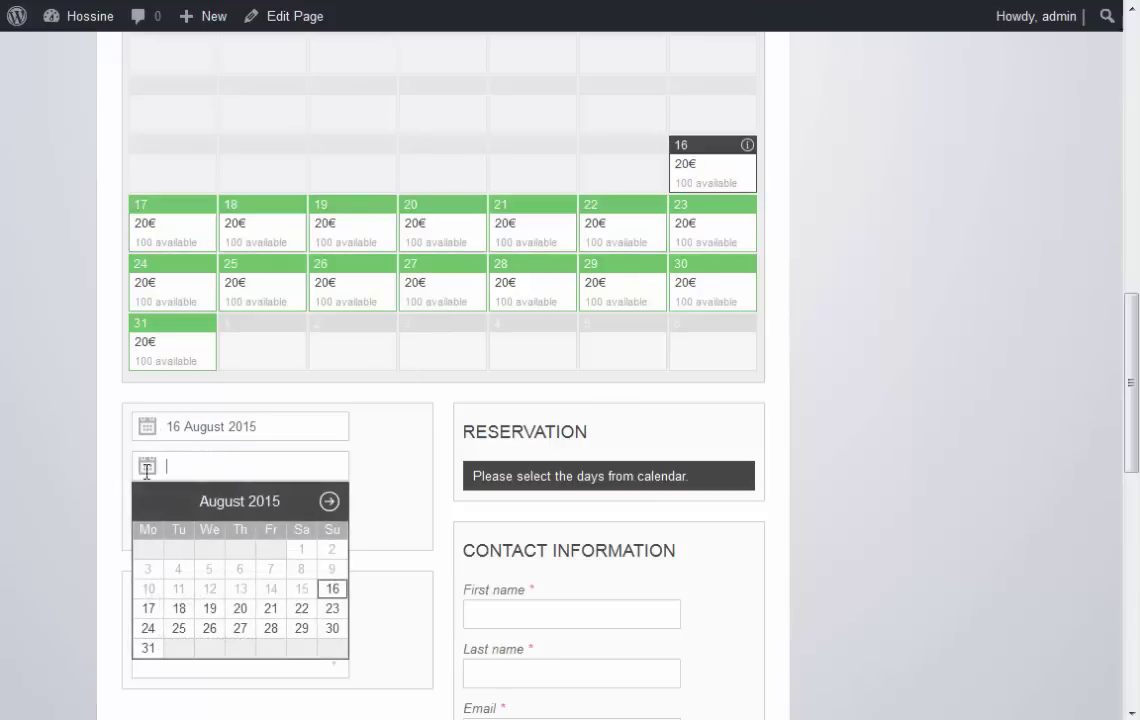
left_click(305, 610)
- Highlight the 20% discount lines in the reservation summary
scroll(534, 583, "down", 3)
left_click_drag(654, 433, 557, 406)
left_click(557, 404)
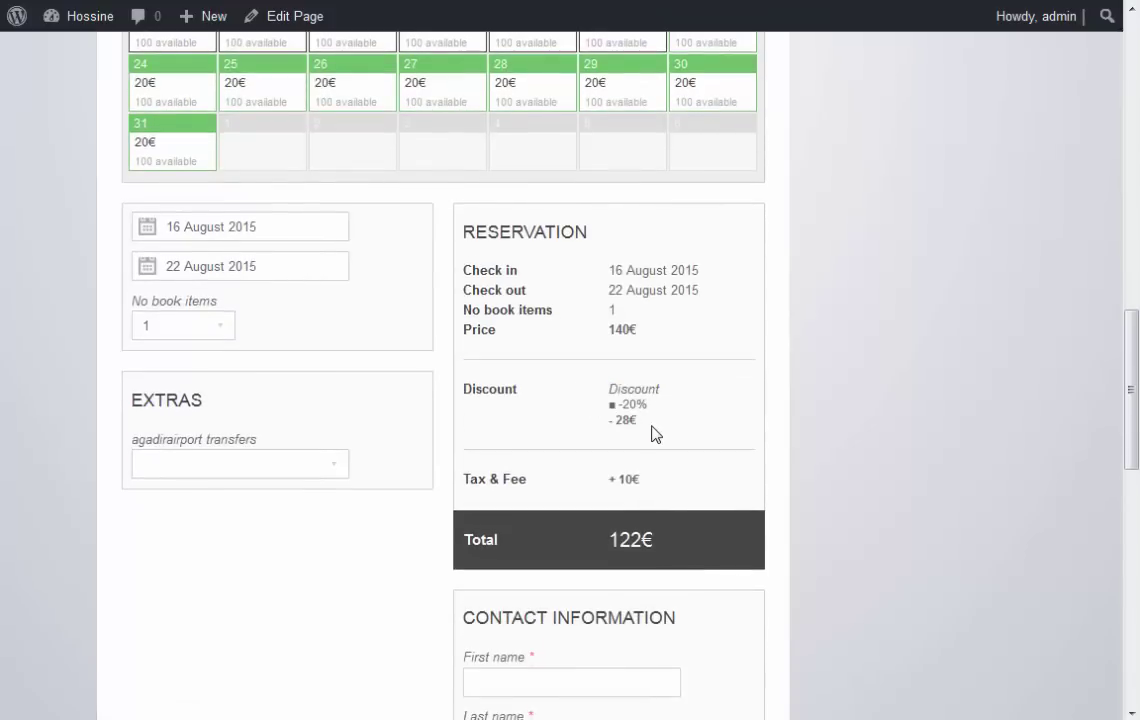
left_click_drag(651, 426, 615, 386)
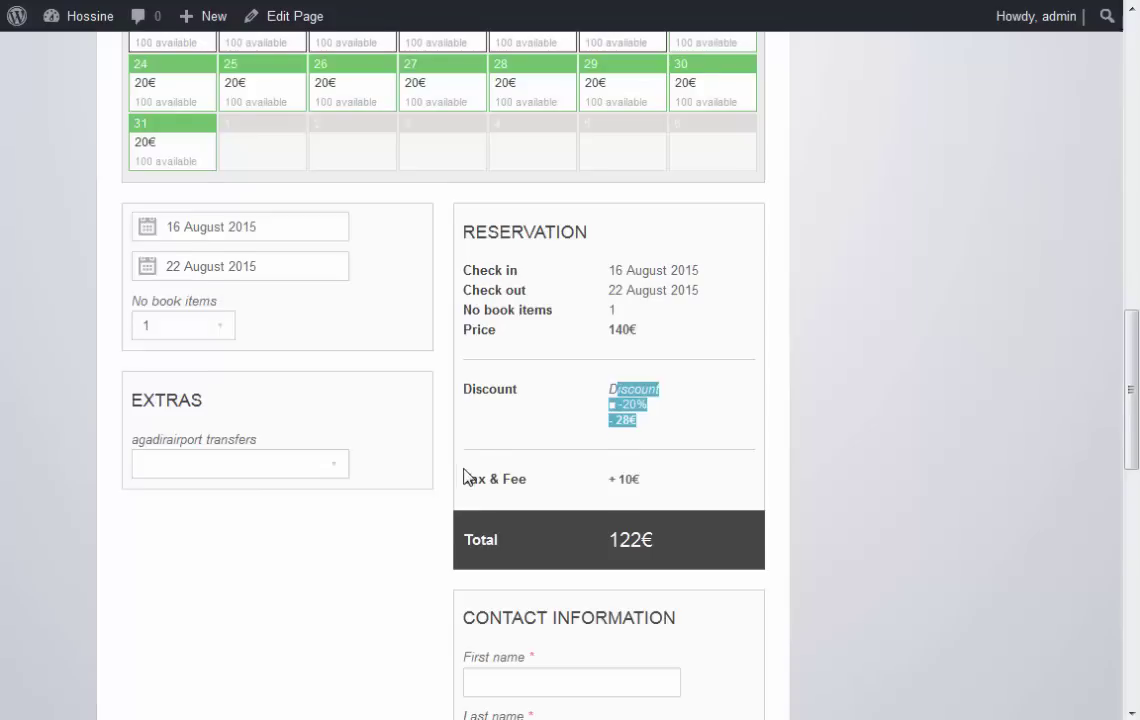
scroll(251, 326, "up", 2)
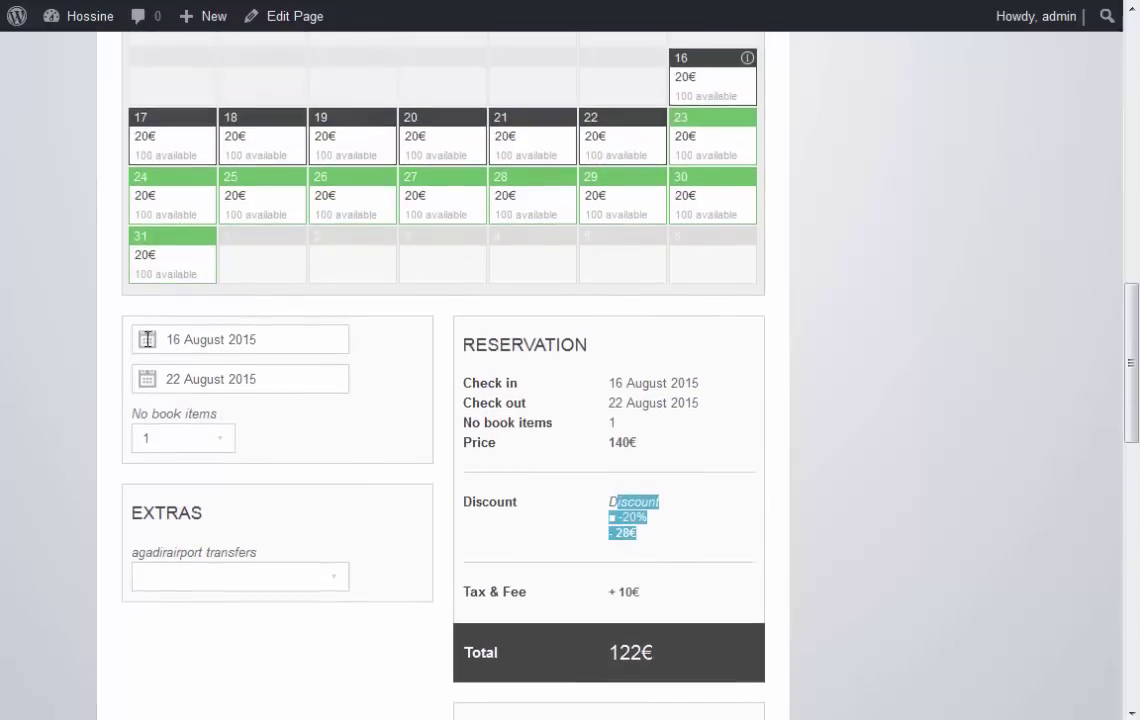
- Book 24 to 31 August and highlight the -30% discount and +10€ fee
left_click(172, 208)
left_click(190, 379)
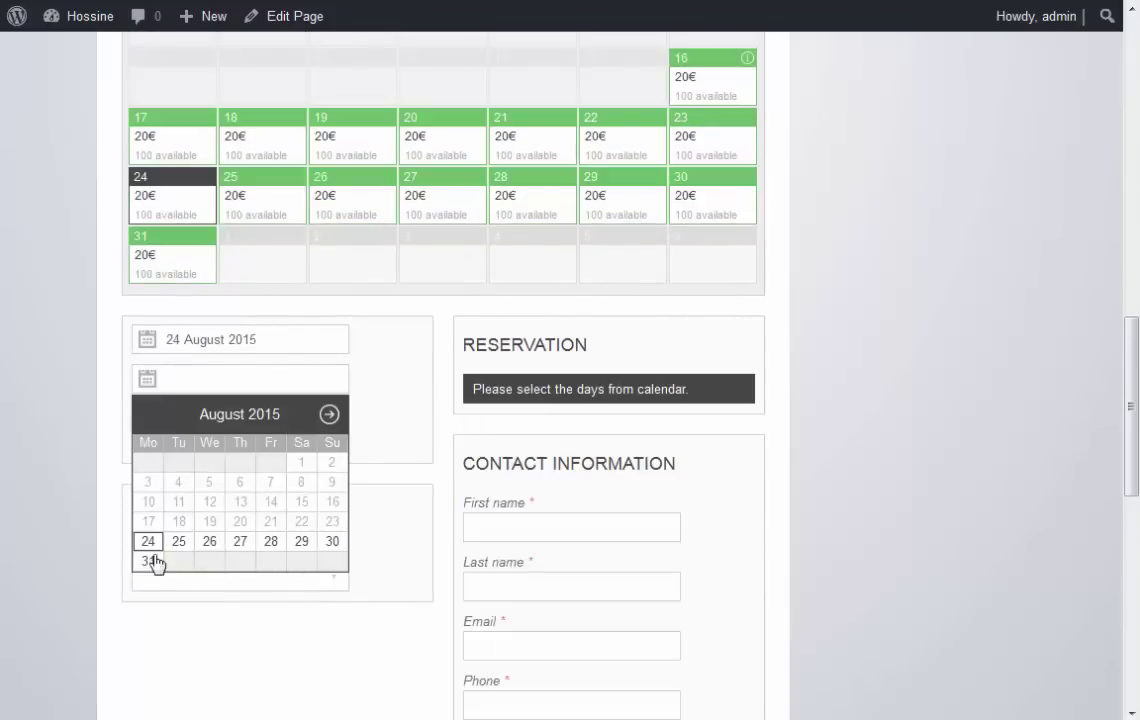
left_click(148, 562)
left_click_drag(621, 517, 665, 530)
left_click(613, 514)
triple_click(677, 504)
left_click(674, 590)
triple_click(637, 593)
scroll(138, 487, "down", 2)
- Add the Arrival & Depart transfer extra and highlight the updated reservation details
left_click(186, 350)
left_click(199, 482)
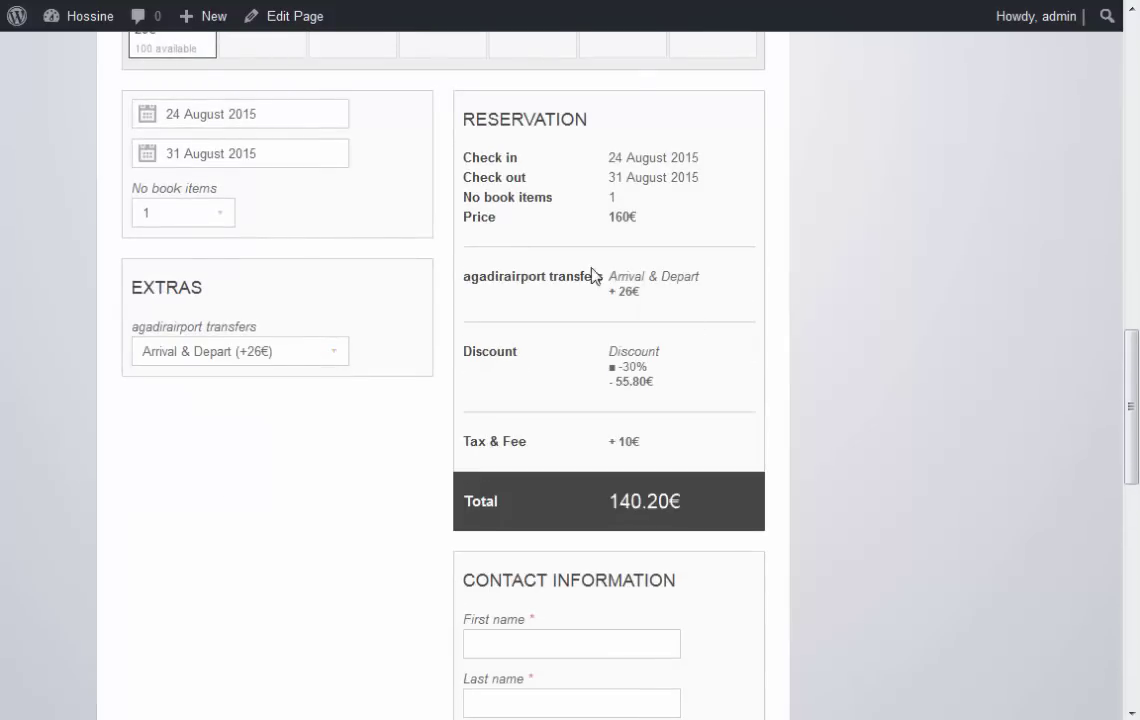
left_click_drag(472, 278, 463, 278)
left_click_drag(712, 294, 580, 219)
mouse_move(662, 142)
left_mouse_down()
mouse_move(738, 406)
mouse_move(730, 228)
left_mouse_up()
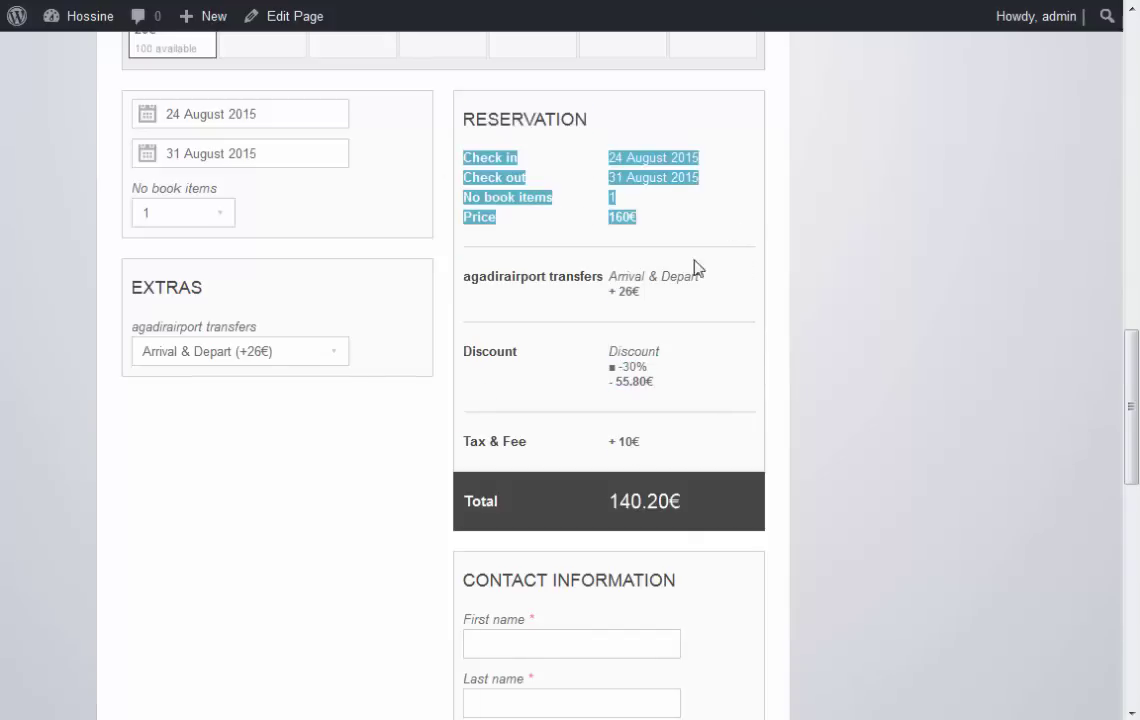
scroll(680, 290, "up", 3)
scroll(685, 412, "down", 3)
left_click(745, 311)
- Step through the First name, Last name, Phone and Email contact fields
scroll(700, 325, "down", 3)
left_click(585, 365)
left_click(588, 428)
left_click(588, 485)
left_click(583, 425)
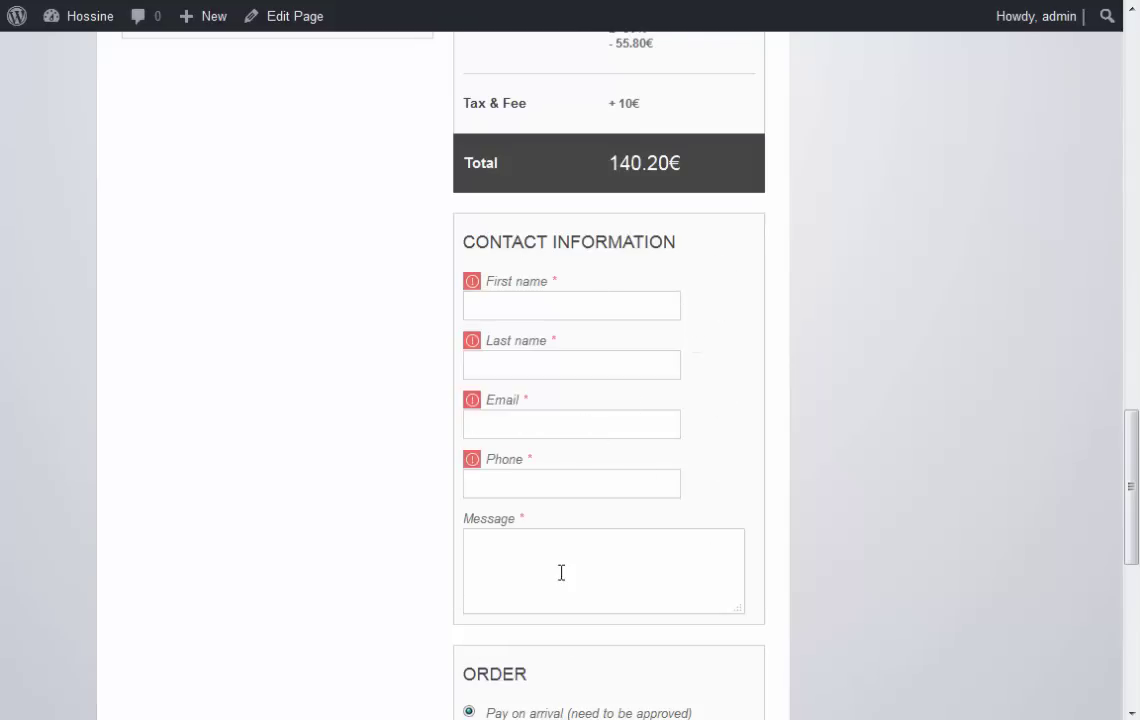
scroll(561, 572, "down", 3)
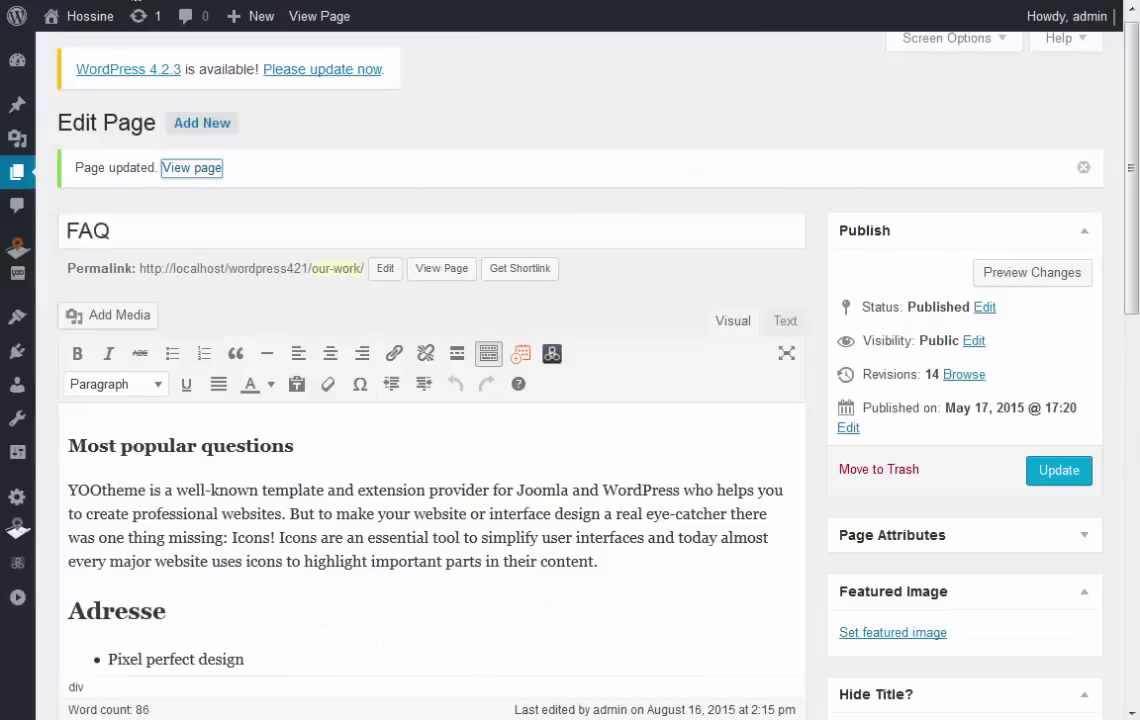
- Load the Cotact information form under Booking System PRO Forms and view addable field types
left_click(17, 530)
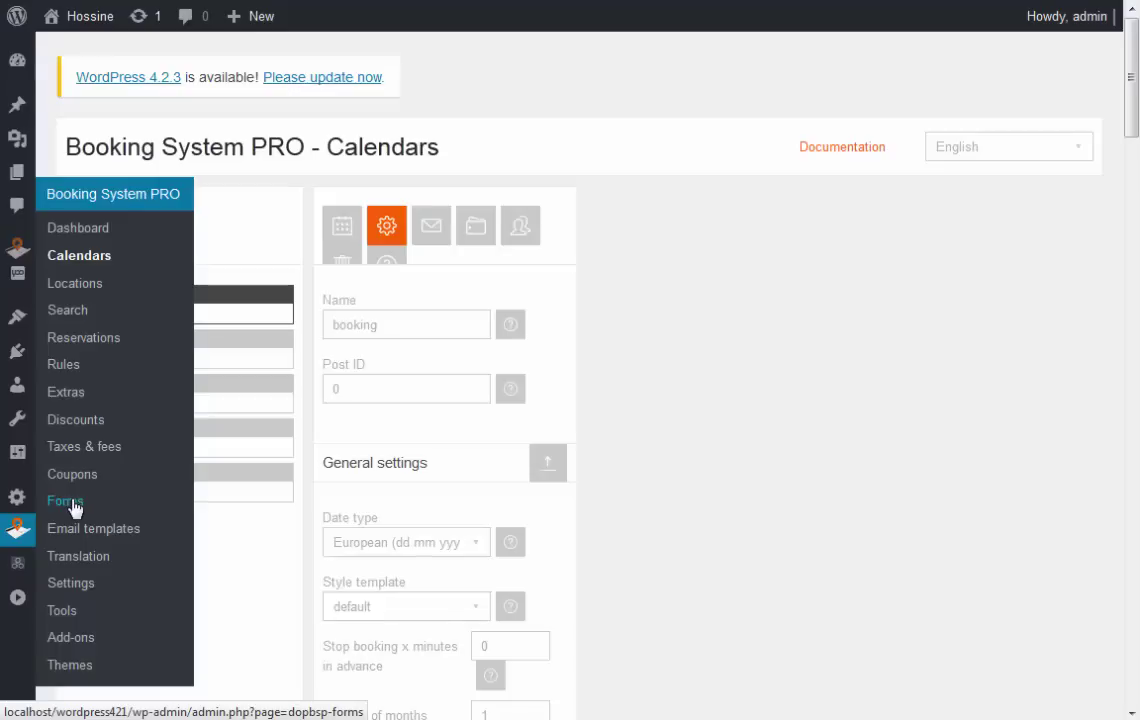
left_click(68, 503)
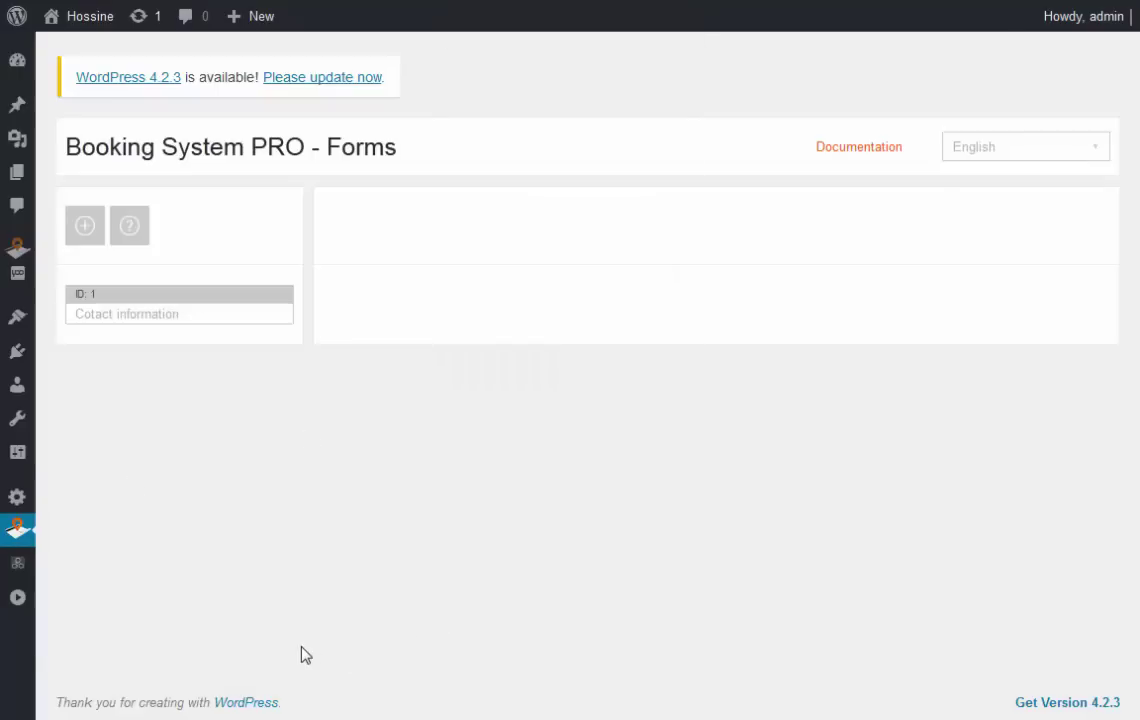
left_click(209, 306)
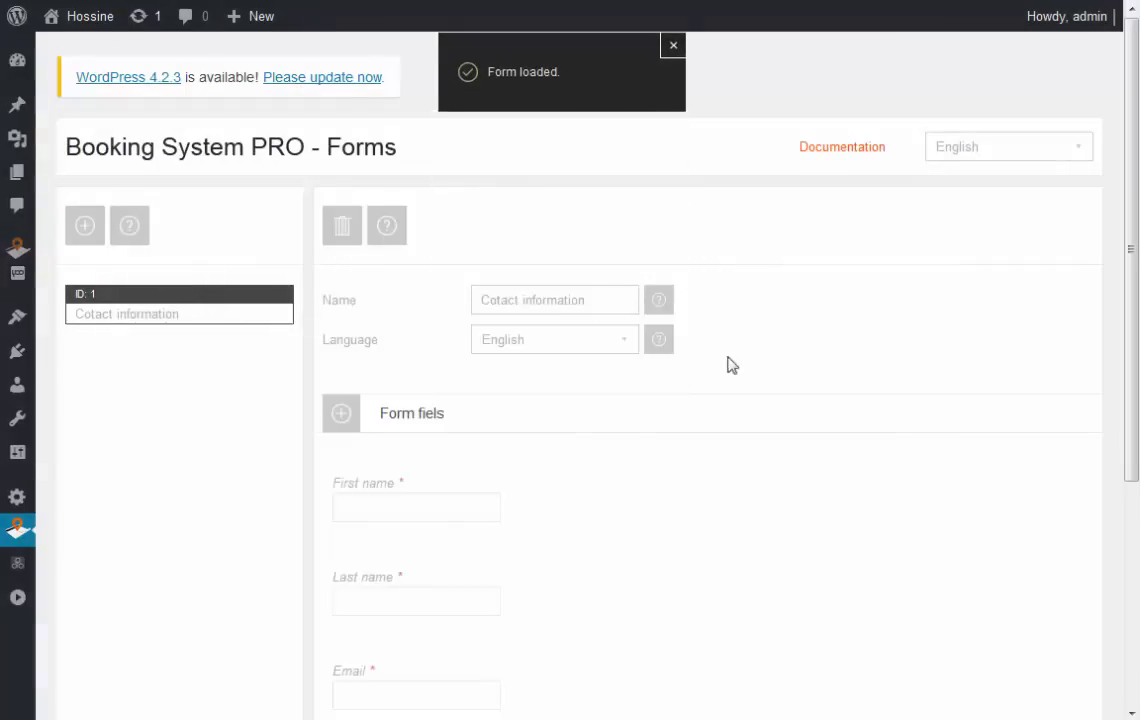
scroll(717, 410, "down", 3)
scroll(593, 338, "down", 3)
left_click(341, 95)
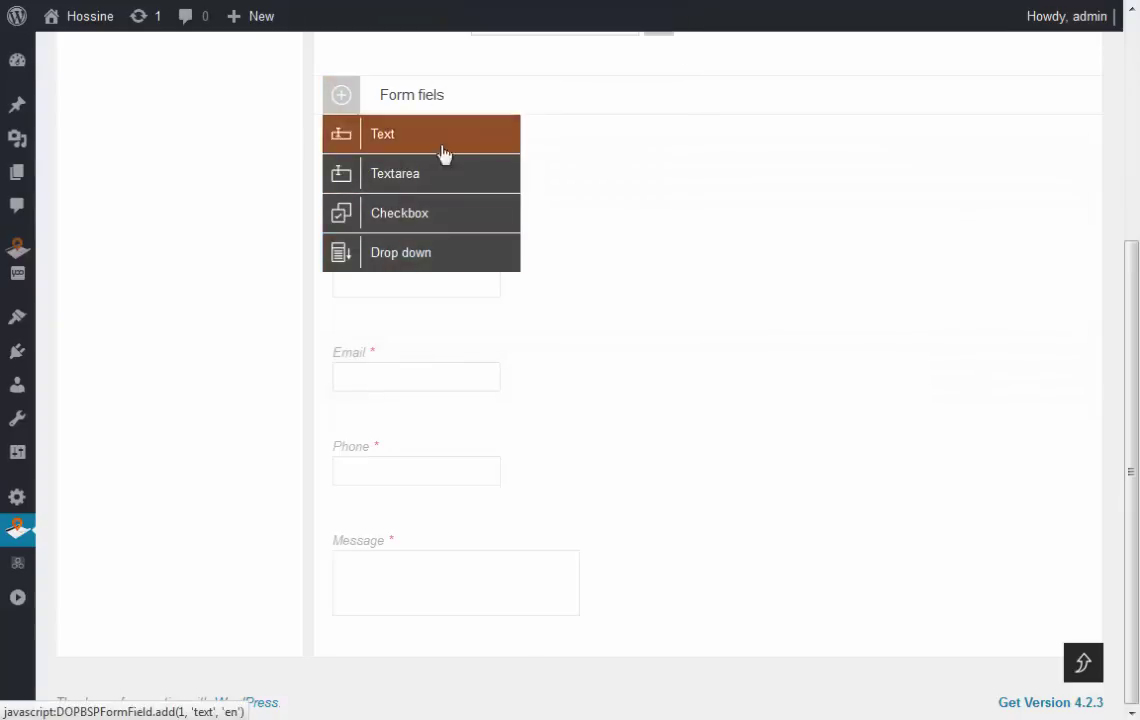
scroll(216, 219, "up", 3)
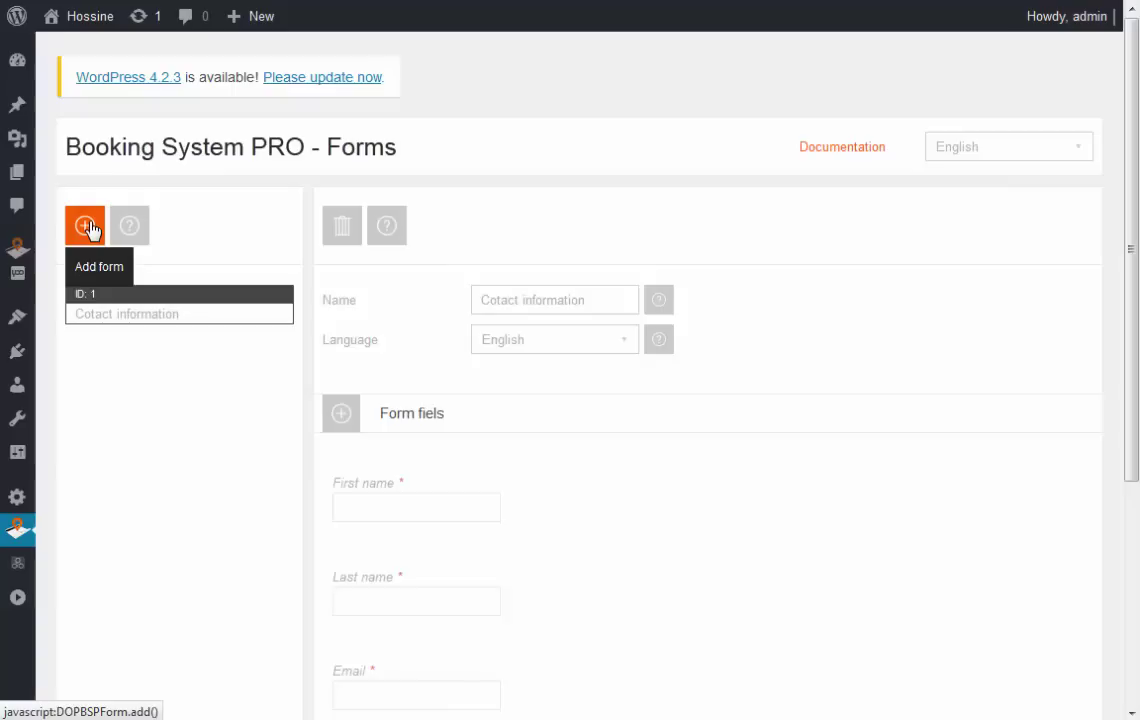
mouse_move(17, 530)
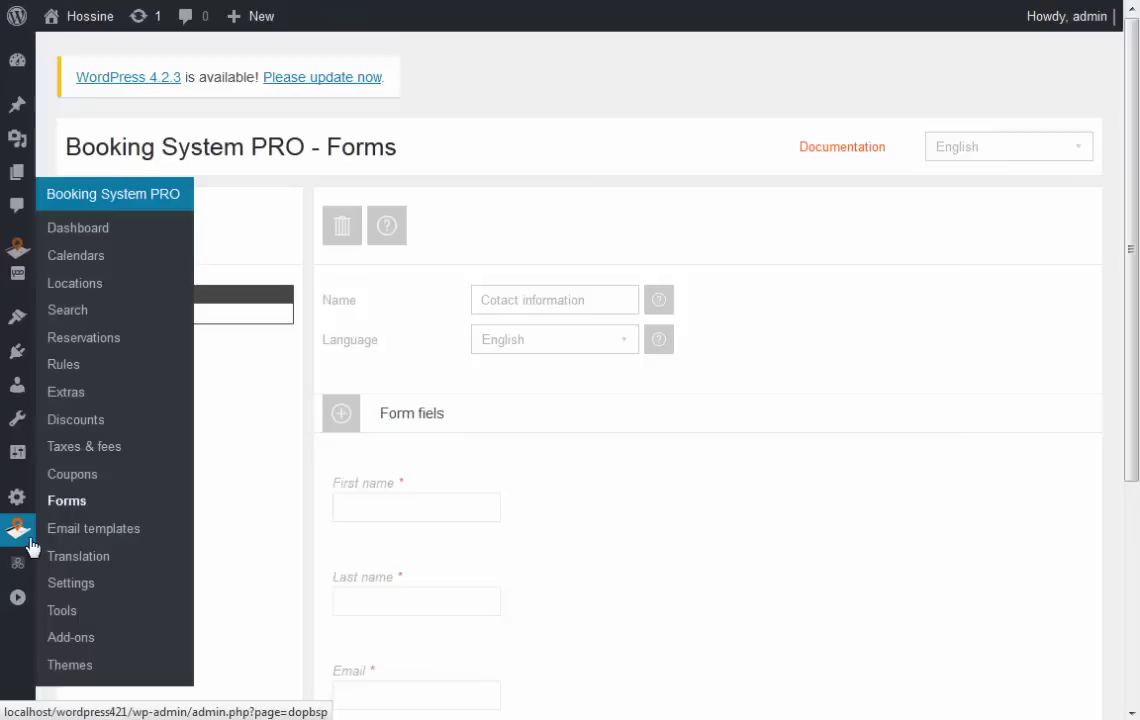
- Open the booking calendar's settings and scroll down to the forms section
left_click(100, 266)
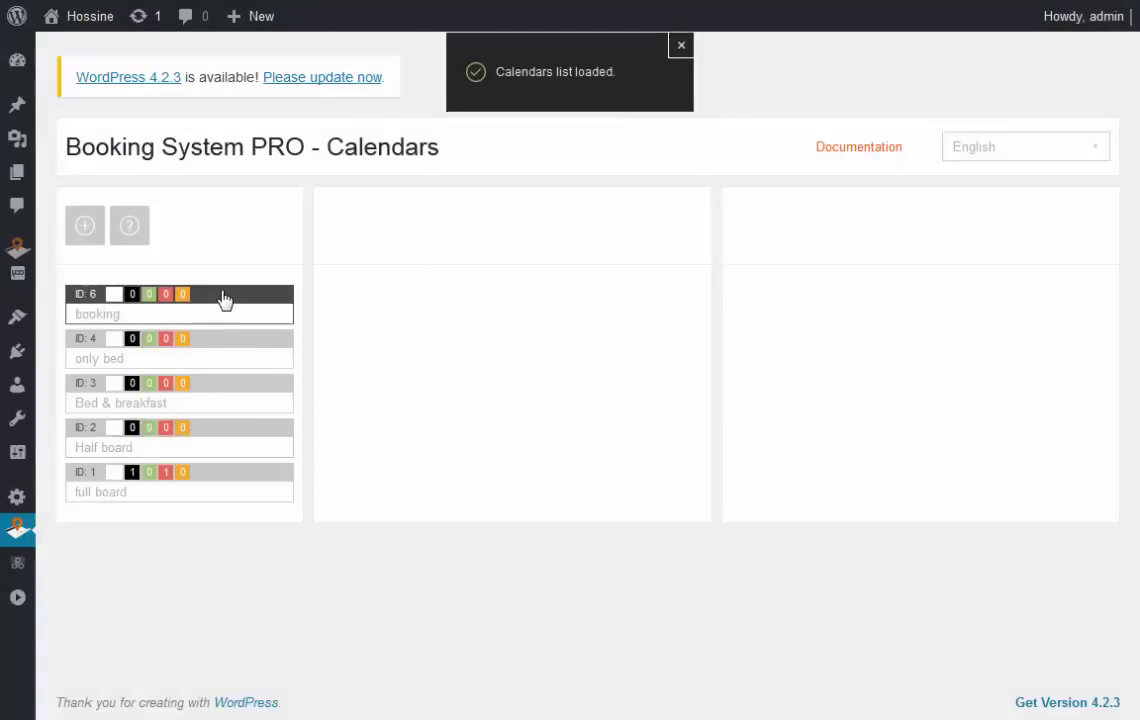
left_click(221, 297)
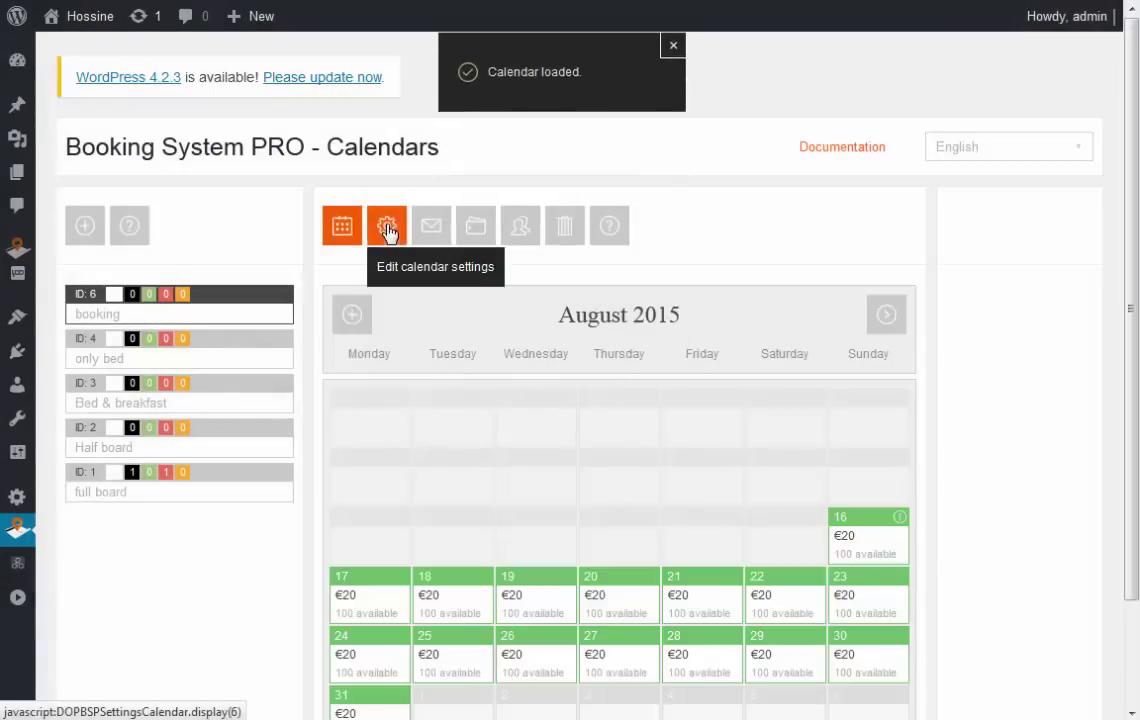
left_click(387, 228)
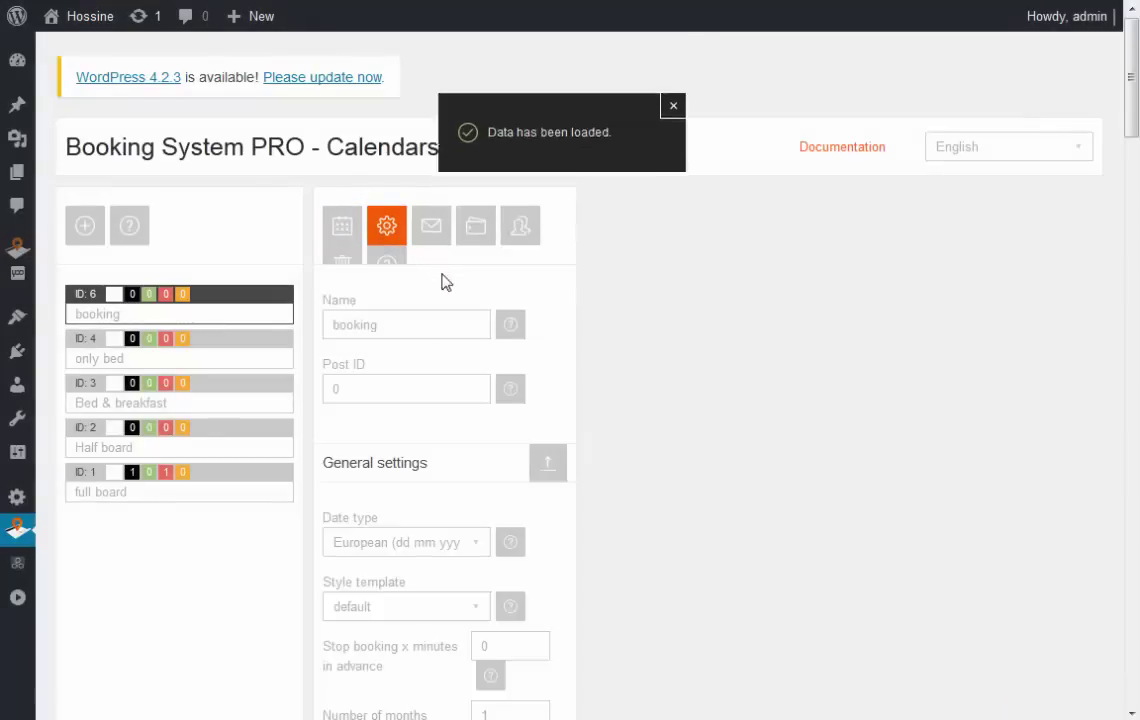
scroll(445, 300, "down", 2)
scroll(460, 330, "down", 7)
scroll(462, 333, "down", 5)
scroll(500, 380, "down", 5)
scroll(534, 432, "down", 1)
scroll(536, 437, "down", 2)
scroll(536, 441, "down", 1)
scroll(536, 441, "down", 1)
scroll(536, 441, "down", 3)
- Keep Cotact information as the calendar's form and enable Terms & Conditions
left_click(466, 449)
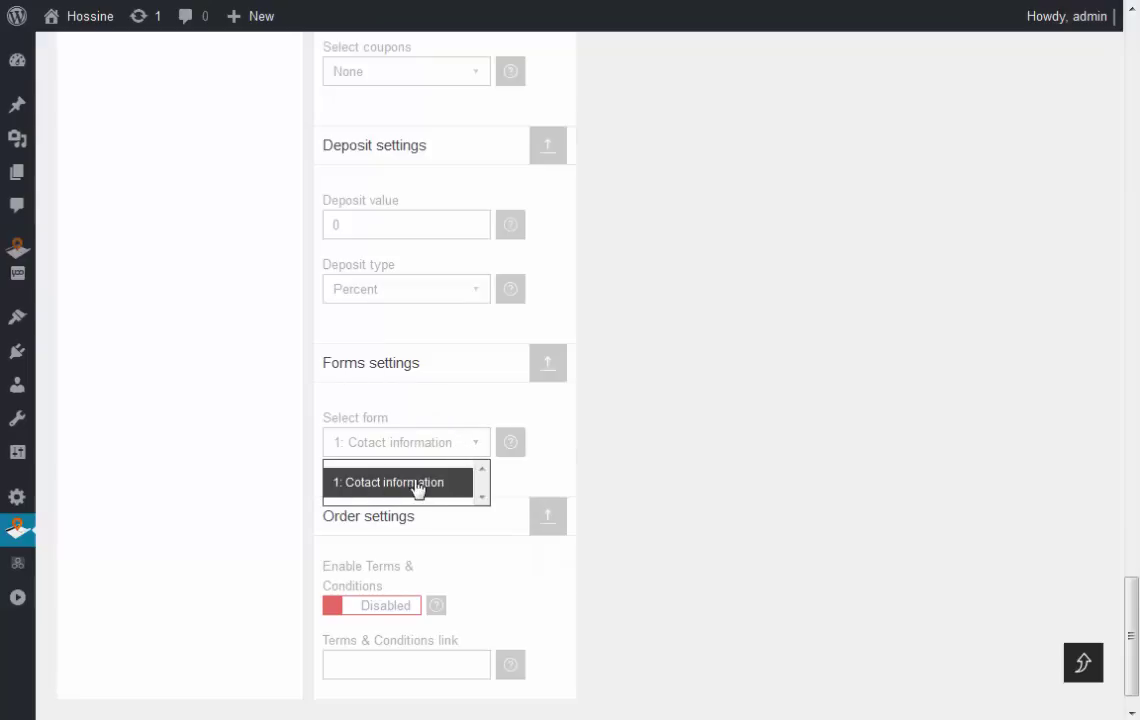
left_click(472, 398)
scroll(500, 470, "down", 2)
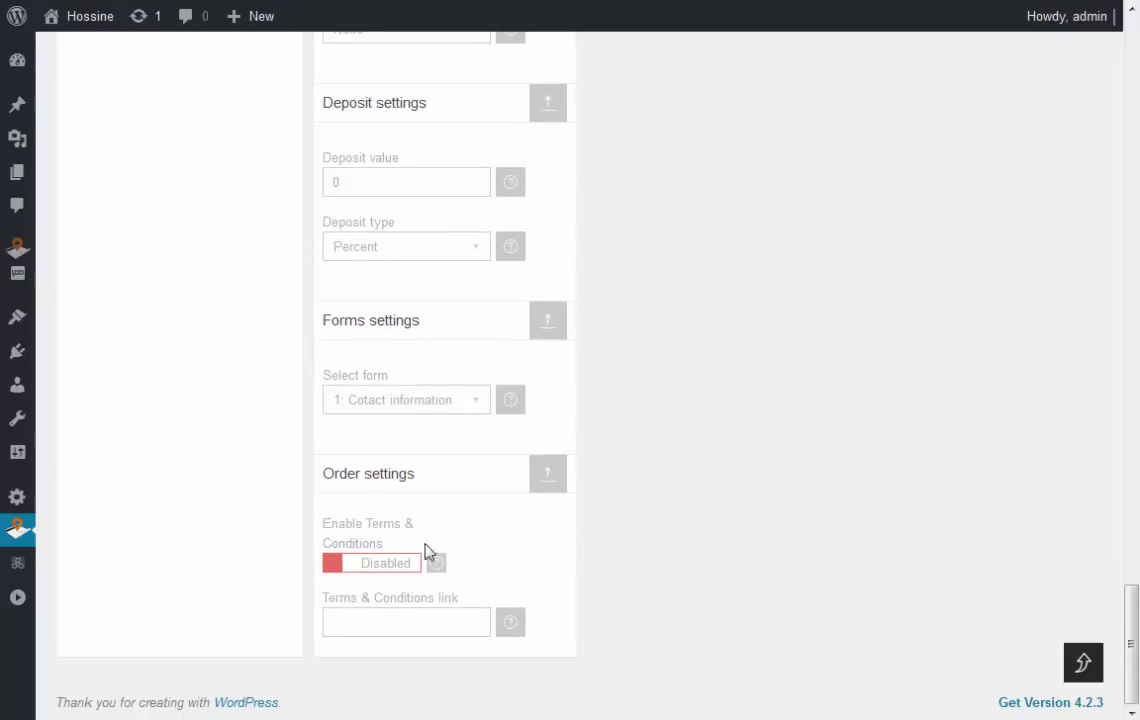
left_click(378, 566)
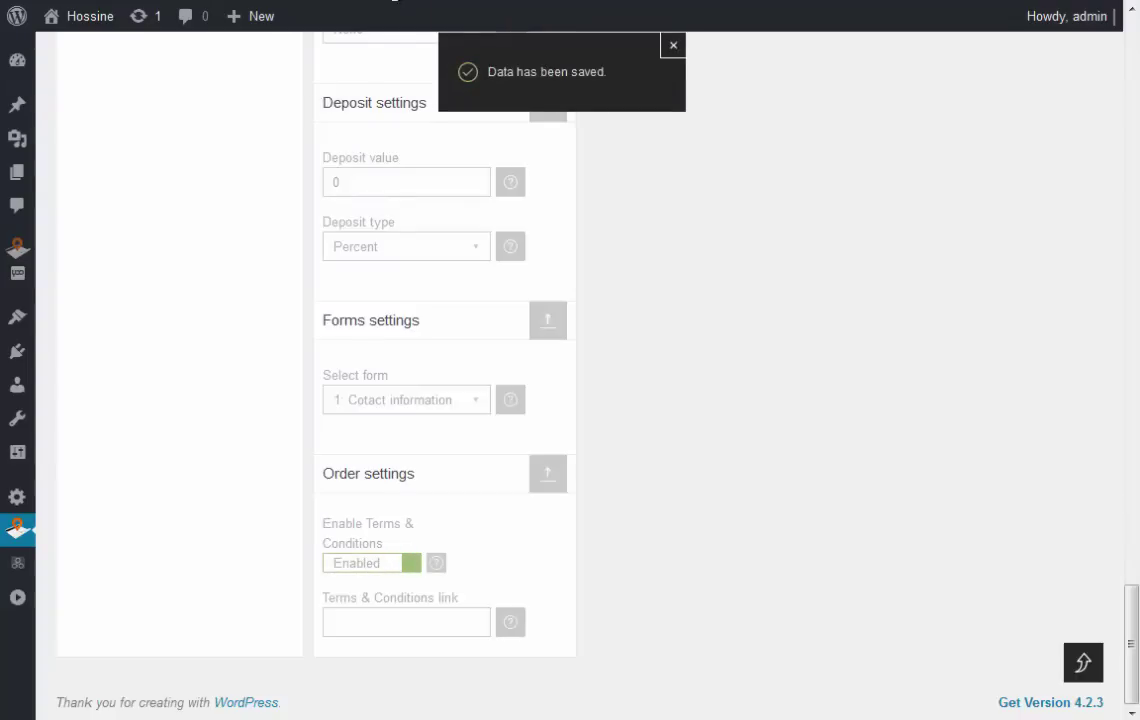
- Try submitting the booking with Terms & Conditions enabled
scroll(565, 326, "down", 1)
scroll(520, 310, "down", 2)
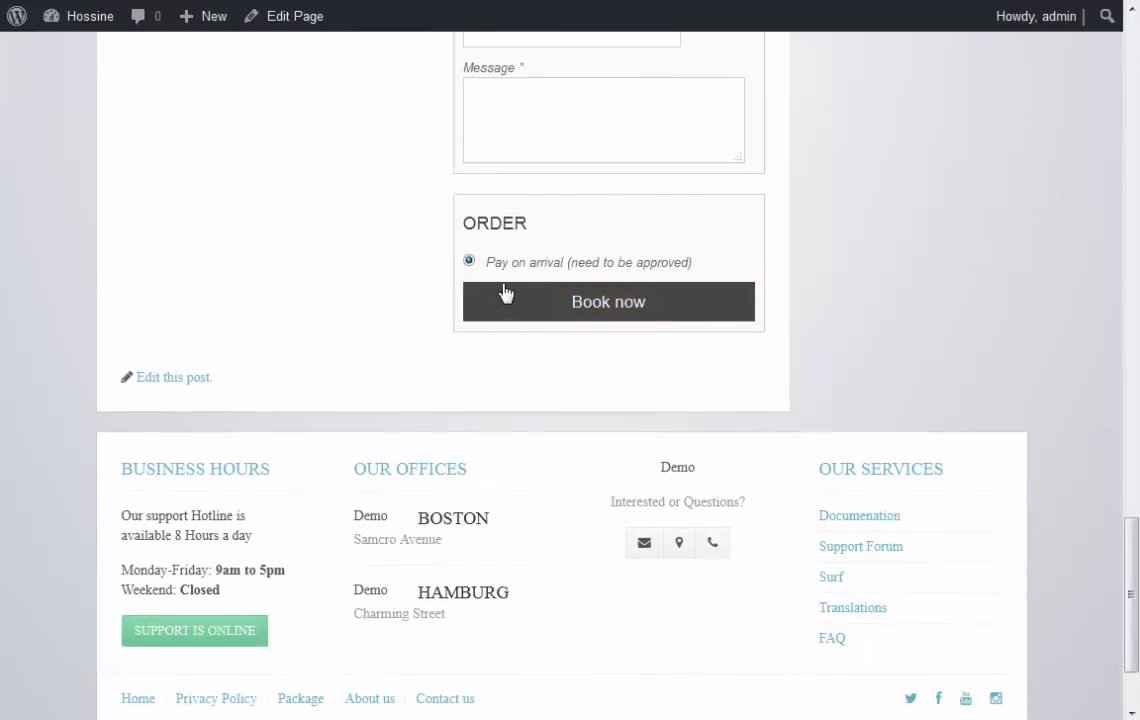
left_click(510, 308)
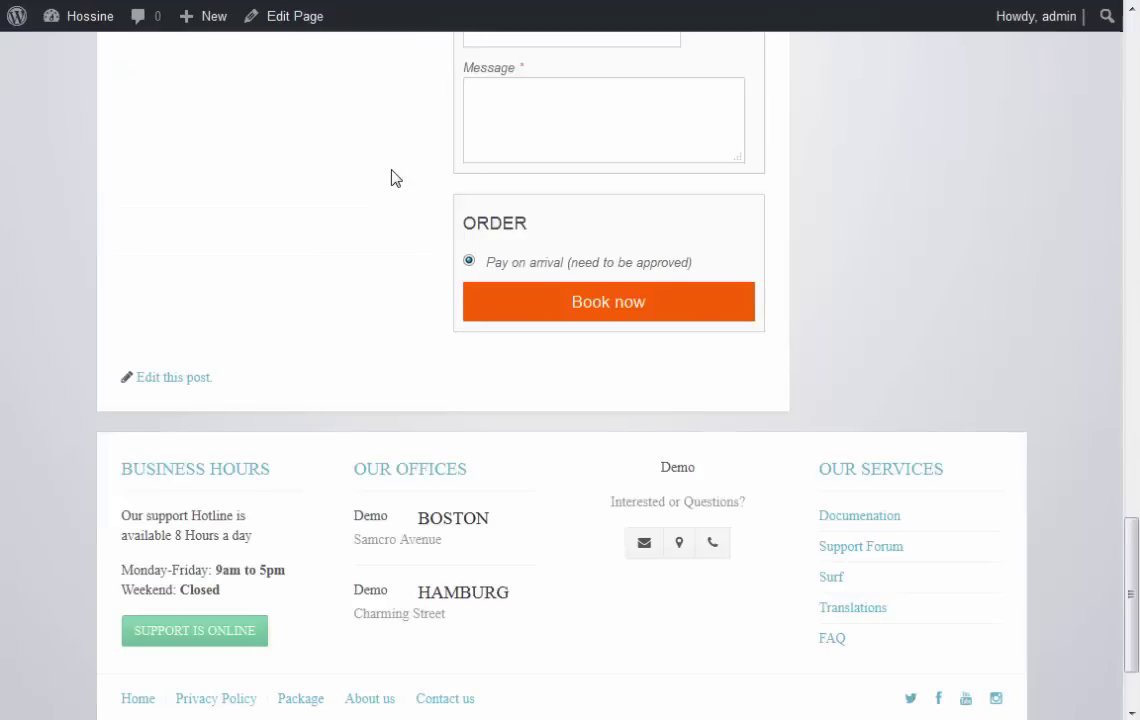
scroll(389, 178, "up", 5)
scroll(389, 178, "up", 6)
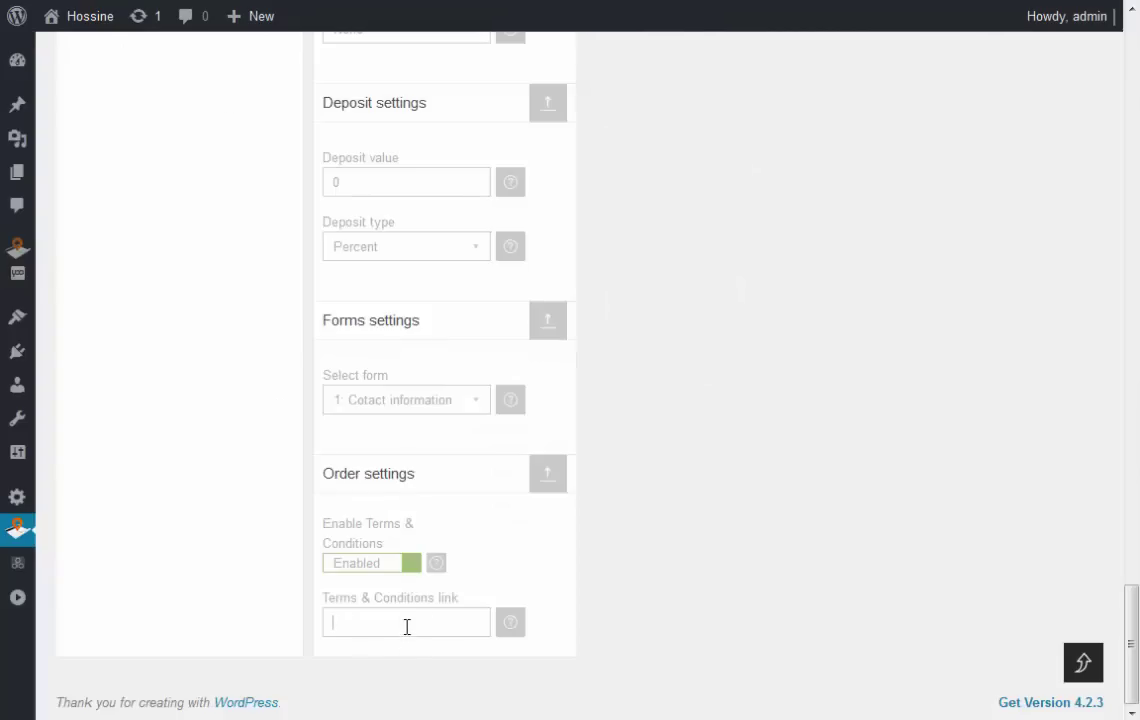
- Paste then erase the Terms & Conditions link and switch Terms & Conditions to Disabled
key("ctrl+v")
key("ctrl+a")
key("BackSpace")
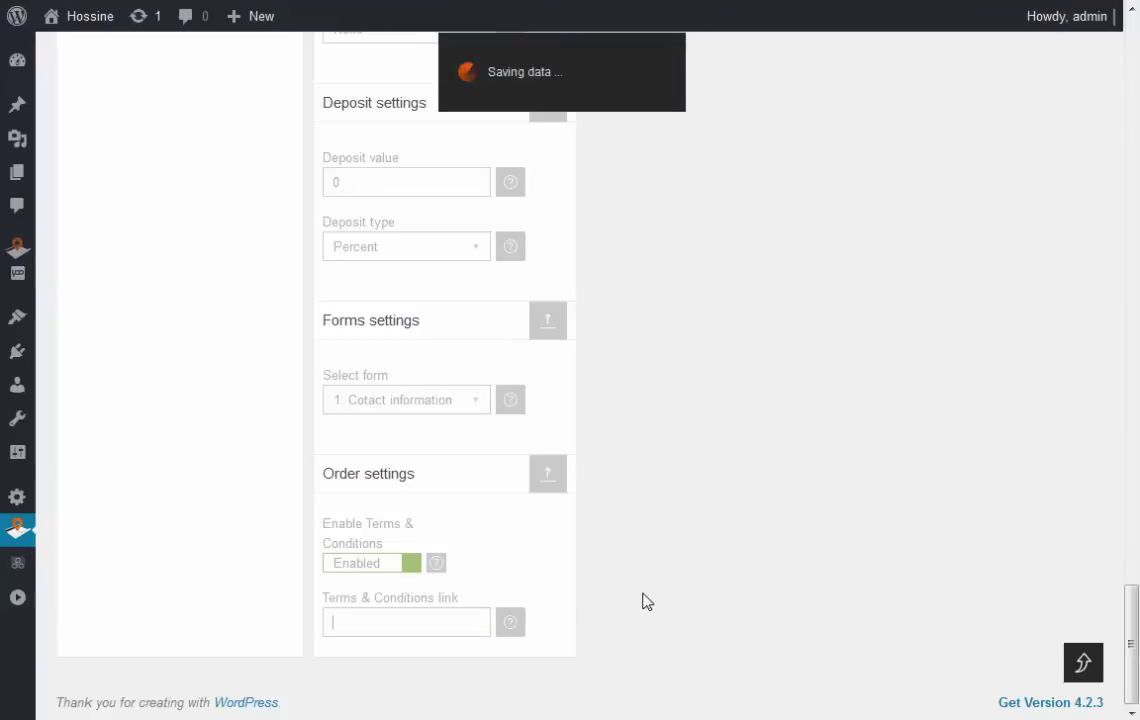
left_click(370, 563)
- Dismiss the saved-data notice and return to the top of the calendar settings
scroll(639, 577, "up", 3)
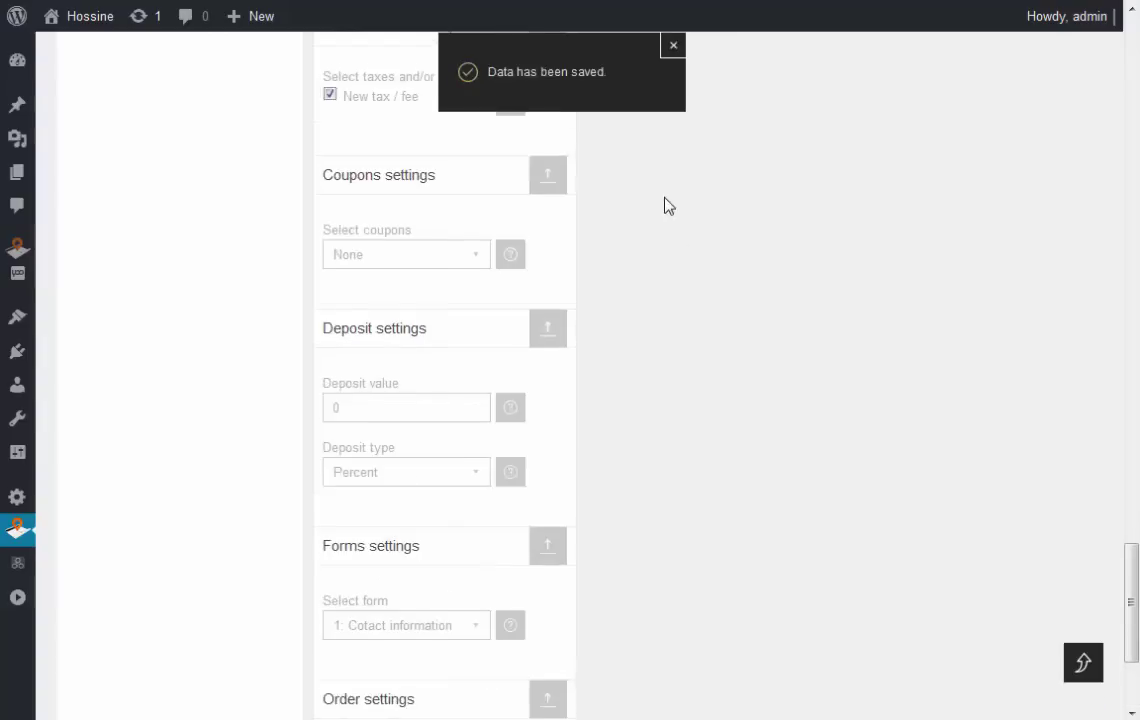
left_click(675, 47)
scroll(659, 288, "up", 5)
scroll(660, 290, "up", 5)
scroll(660, 290, "up", 5)
scroll(660, 290, "up", 9)
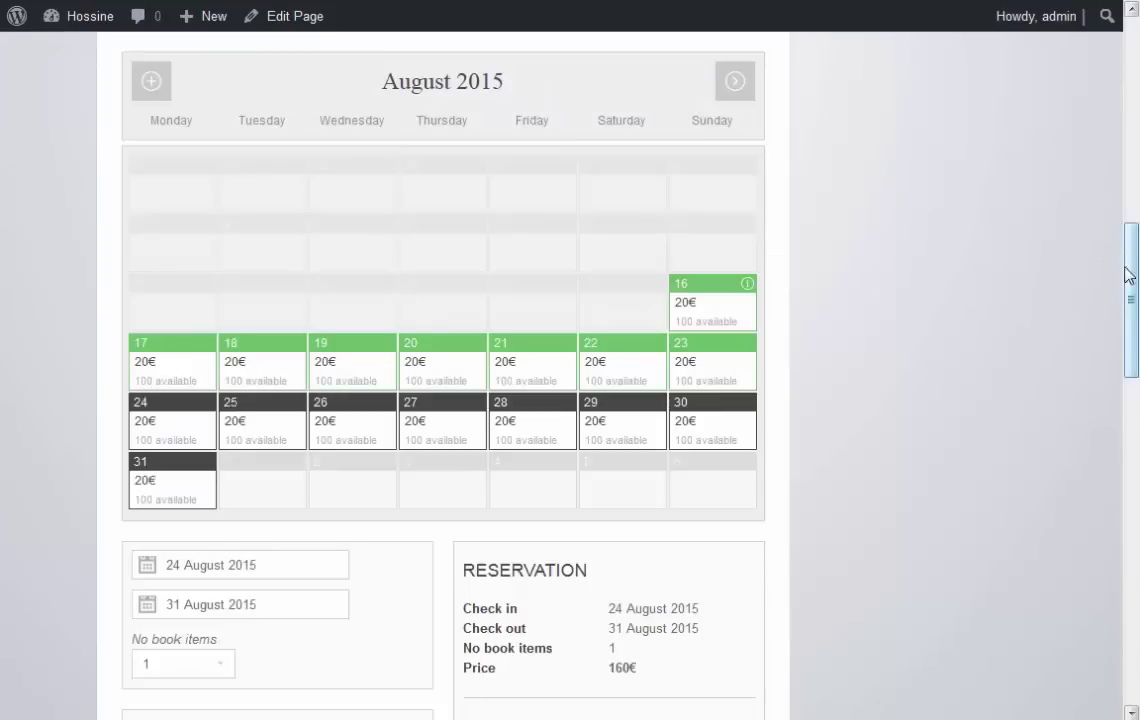
left_click_drag(1127, 298, 1132, 548)
left_click_drag(1138, 320, 1132, 300)
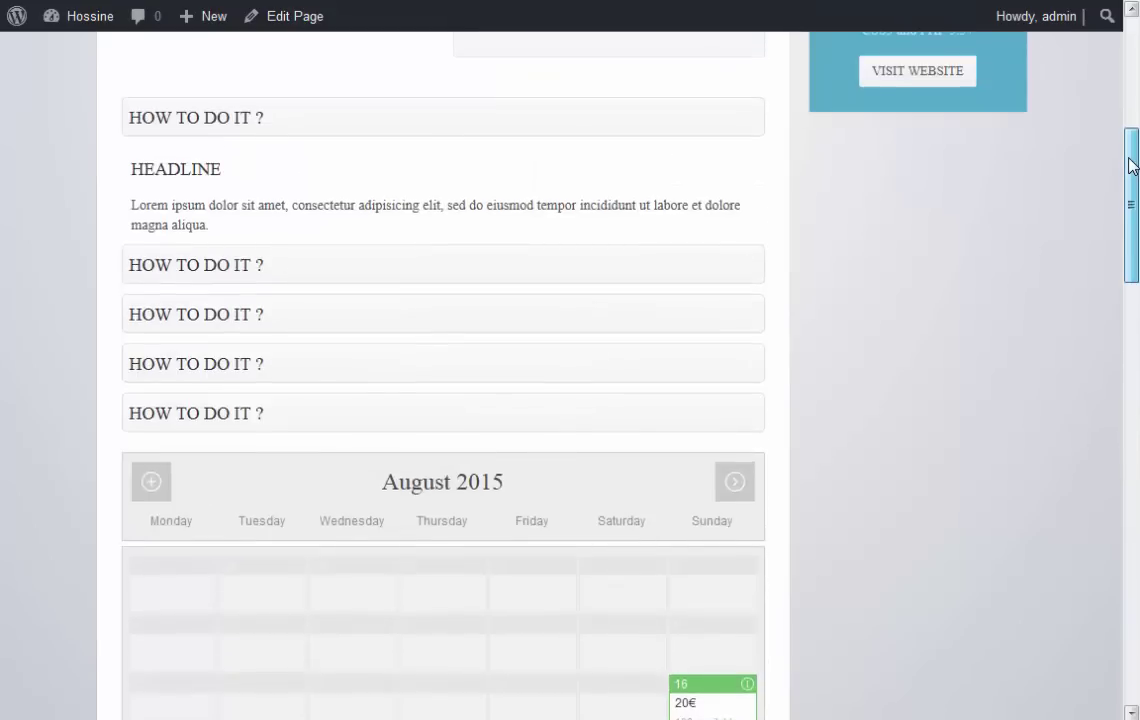
scroll(1105, 355, "down", 5)
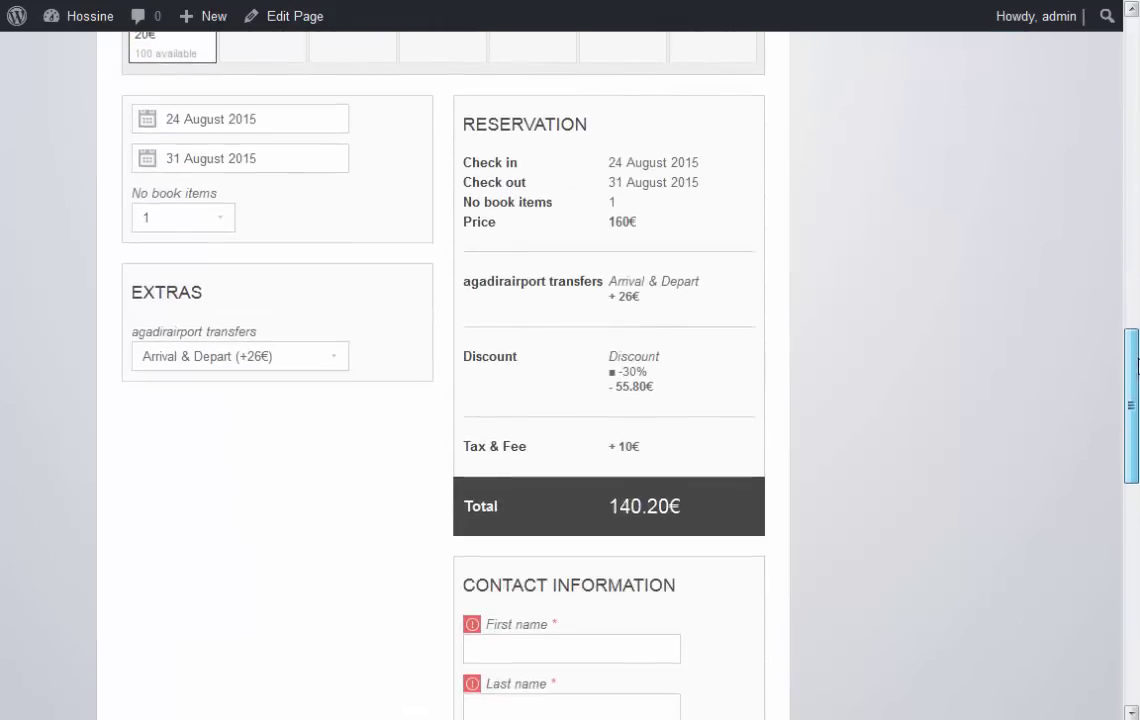
mouse_move(17, 531)
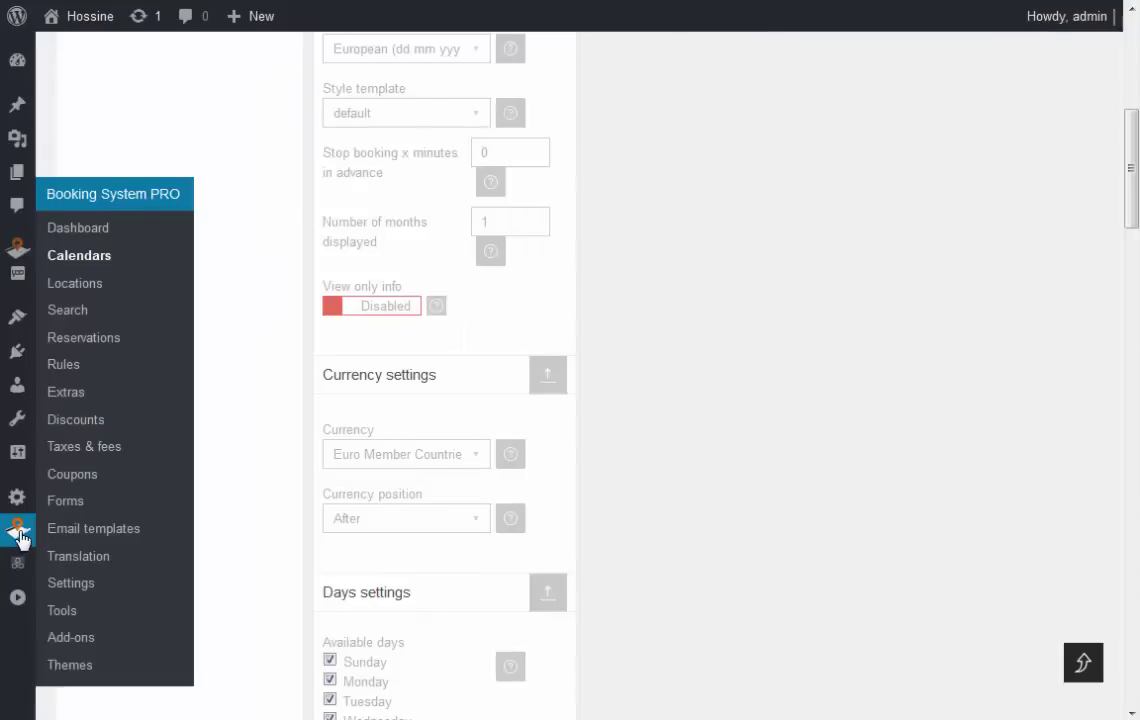
- Enable PayPal payment in the booking calendar's payment settings
left_click(88, 257)
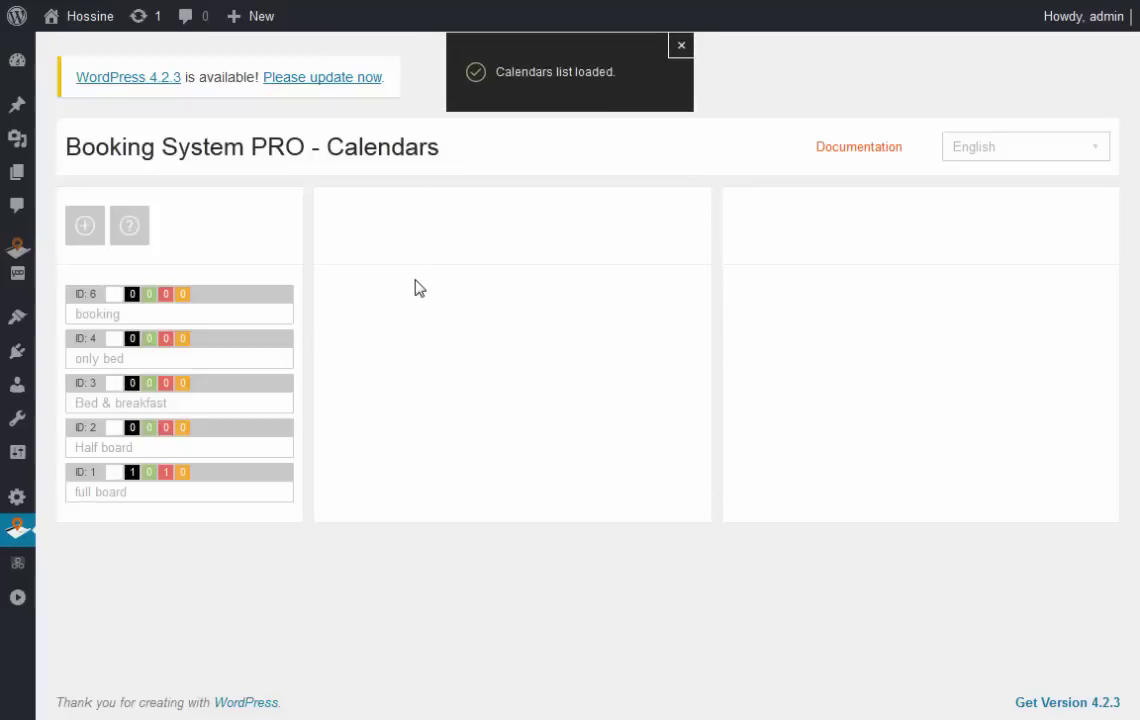
left_click(230, 300)
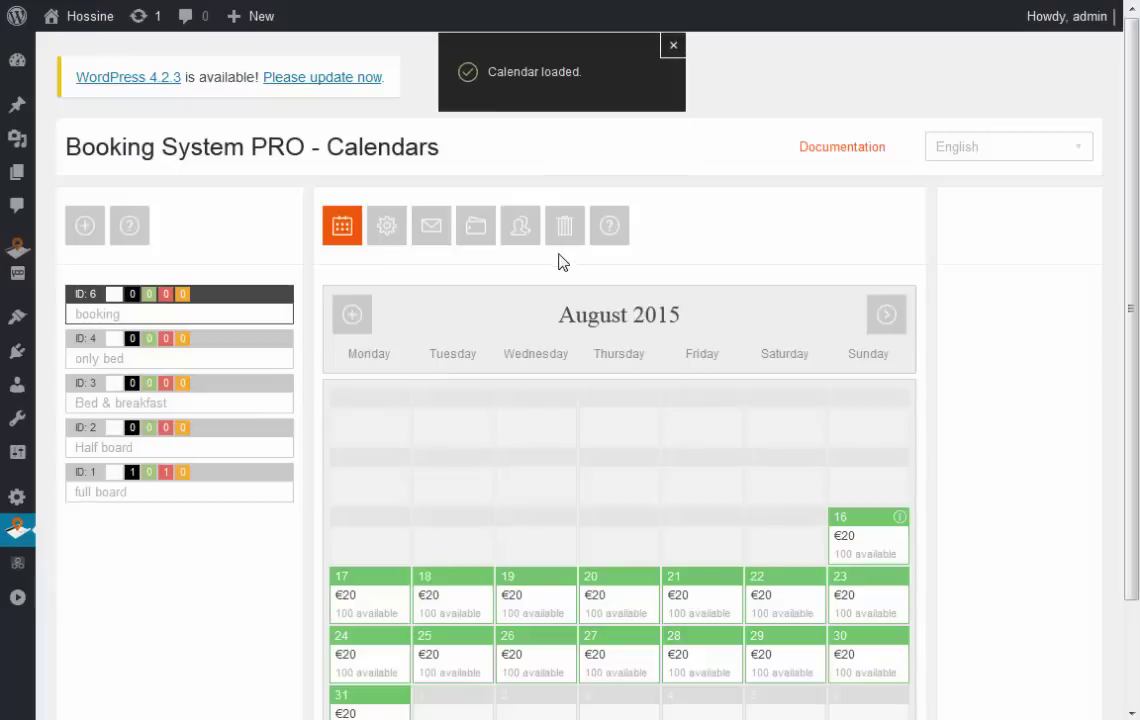
left_click(476, 226)
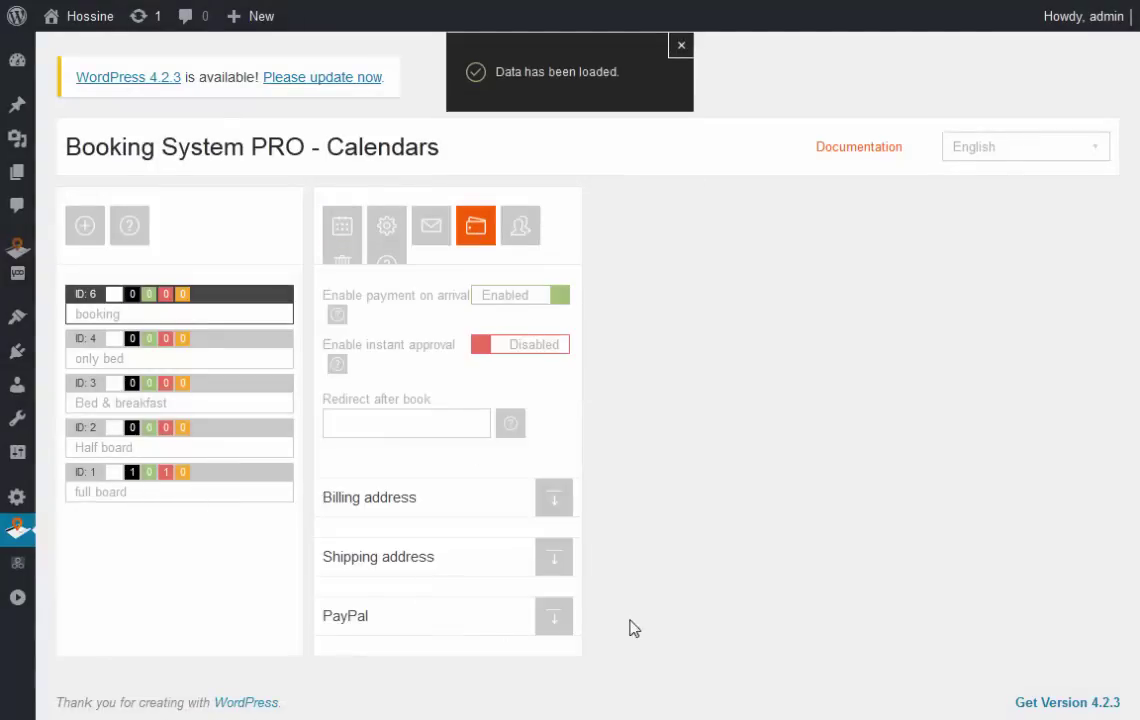
left_click(548, 614)
scroll(558, 600, "down", 3)
left_click(385, 462)
- Review the PayPal API user name and password fields
scroll(465, 471, "down", 2)
scroll(473, 471, "down", 2)
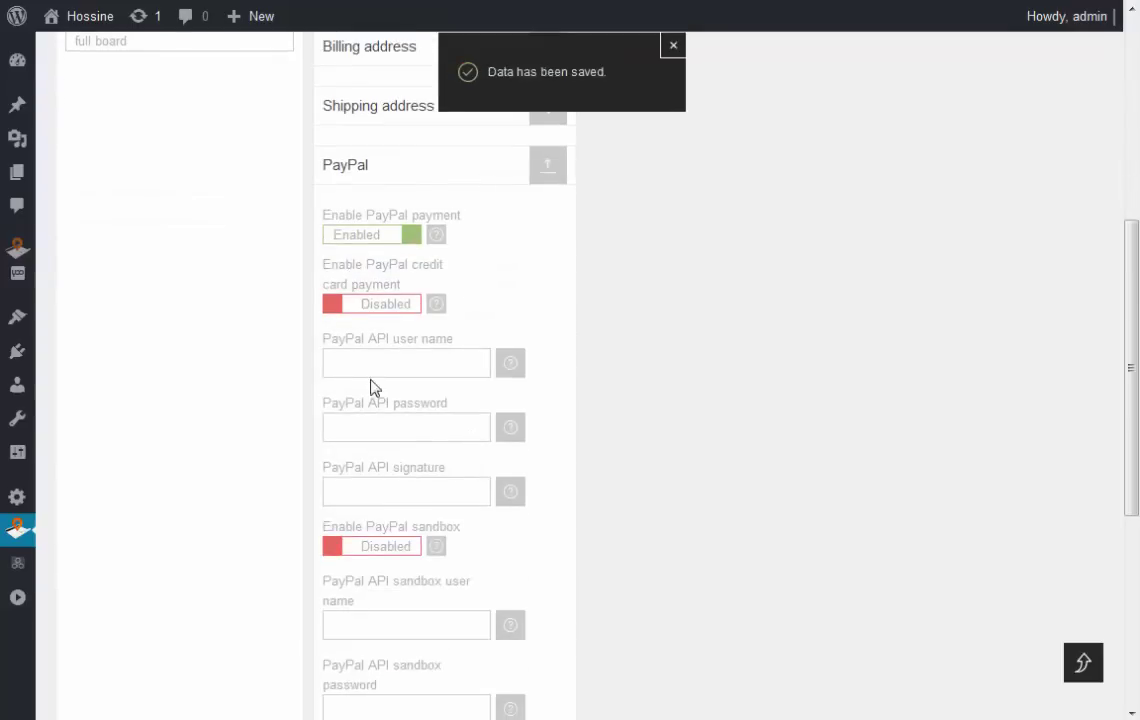
left_click(411, 373)
left_click(409, 424)
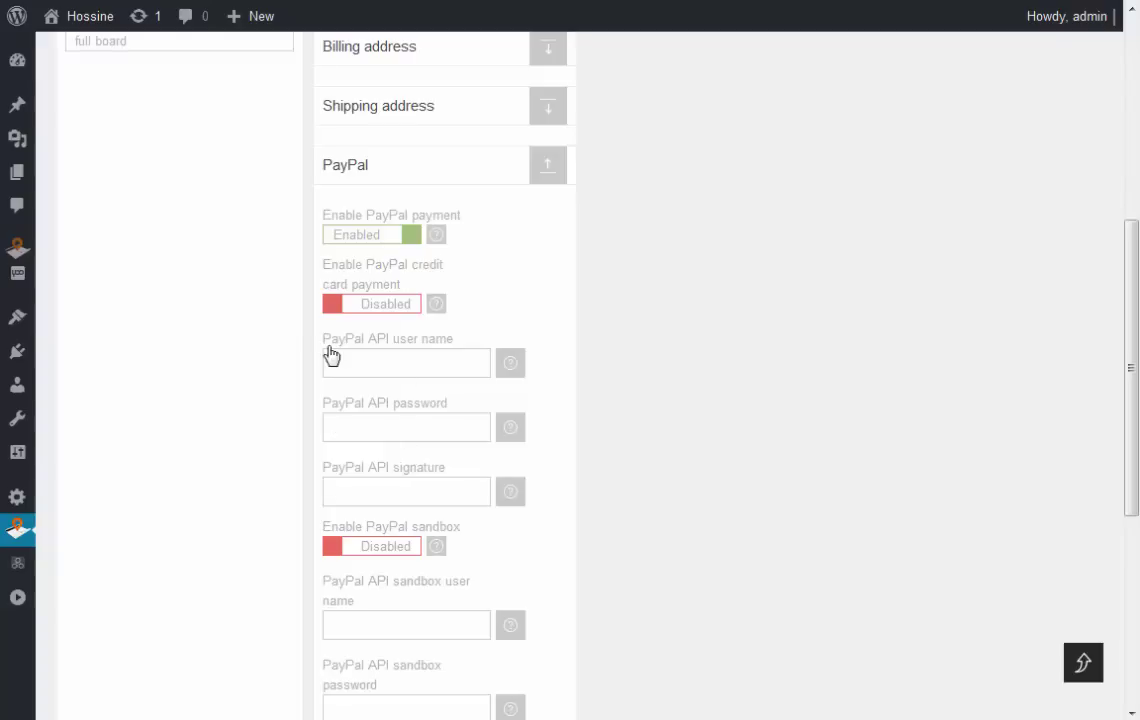
scroll(463, 367, "down", 5)
scroll(593, 516, "up", 6)
scroll(593, 516, "up", 4)
scroll(394, 371, "down", 4)
- Check the Shipping address panel, then return to the PayPal settings
left_click(545, 225)
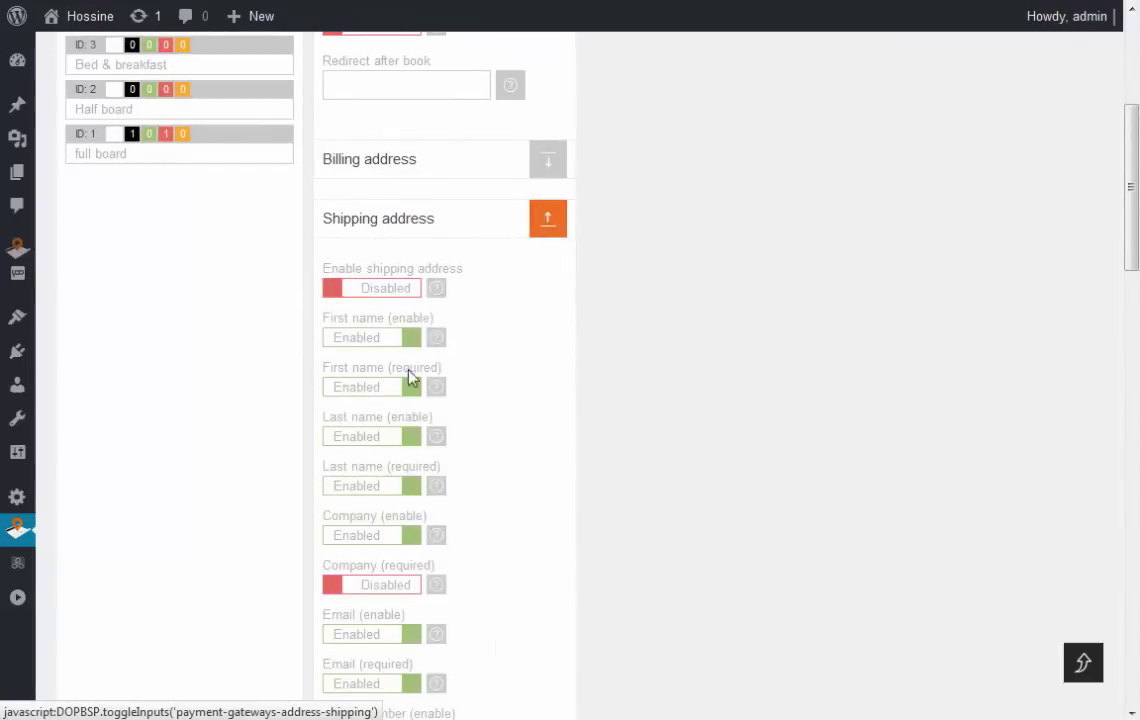
left_click(546, 212)
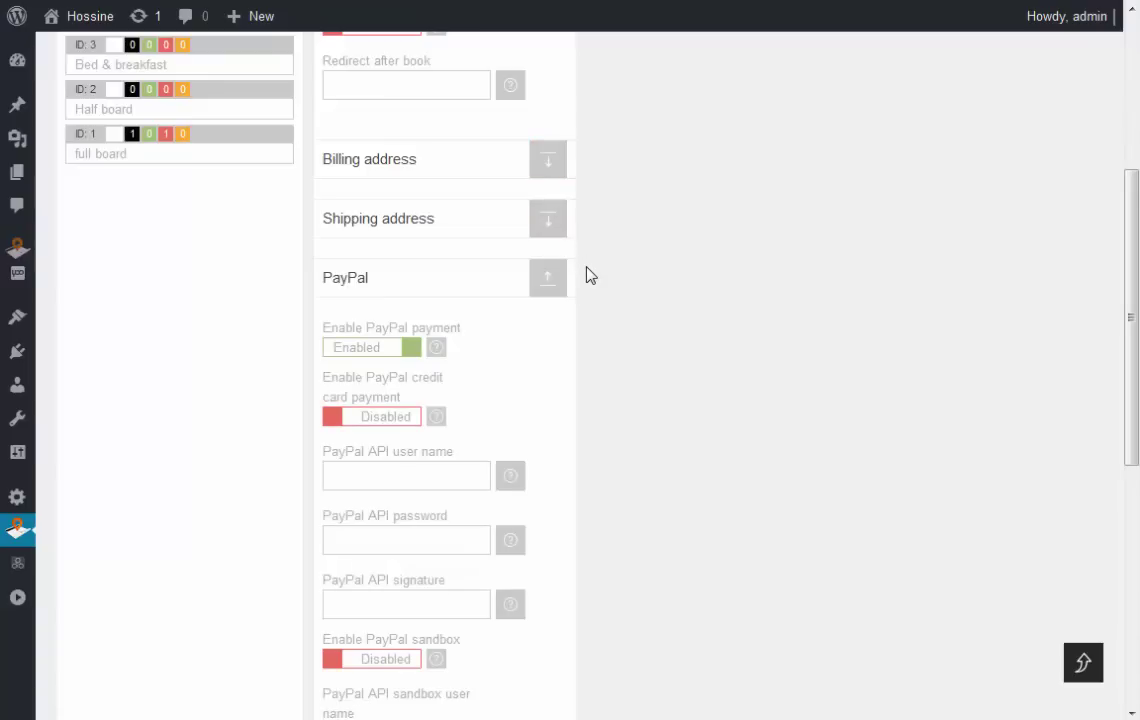
scroll(16, 535, "up", 1)
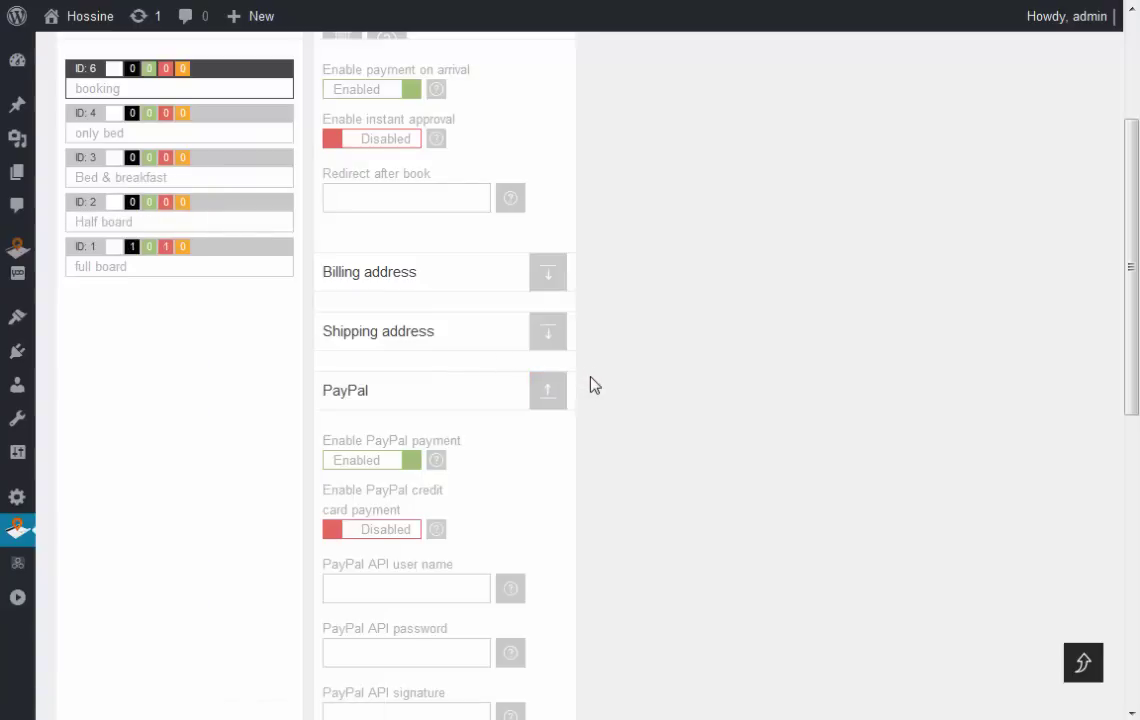
scroll(685, 400, "up", 1)
scroll(685, 400, "up", 2)
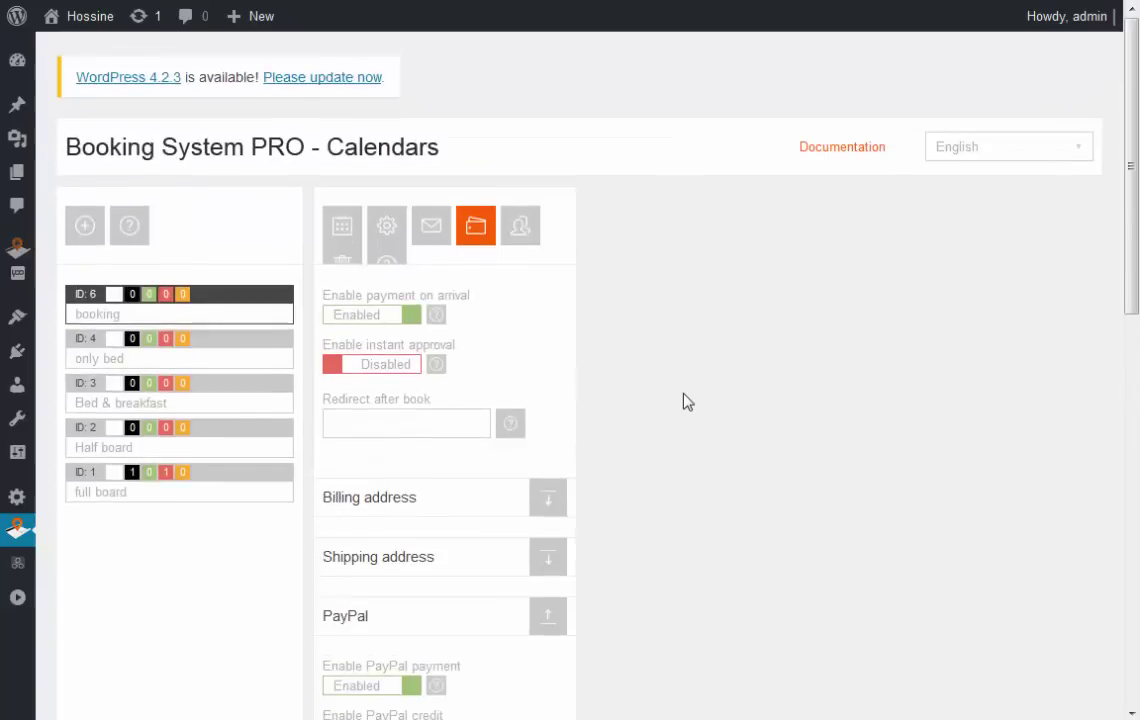
- Open the calendar's email notification settings and check the email templates, leaving them unchanged
left_click(432, 232)
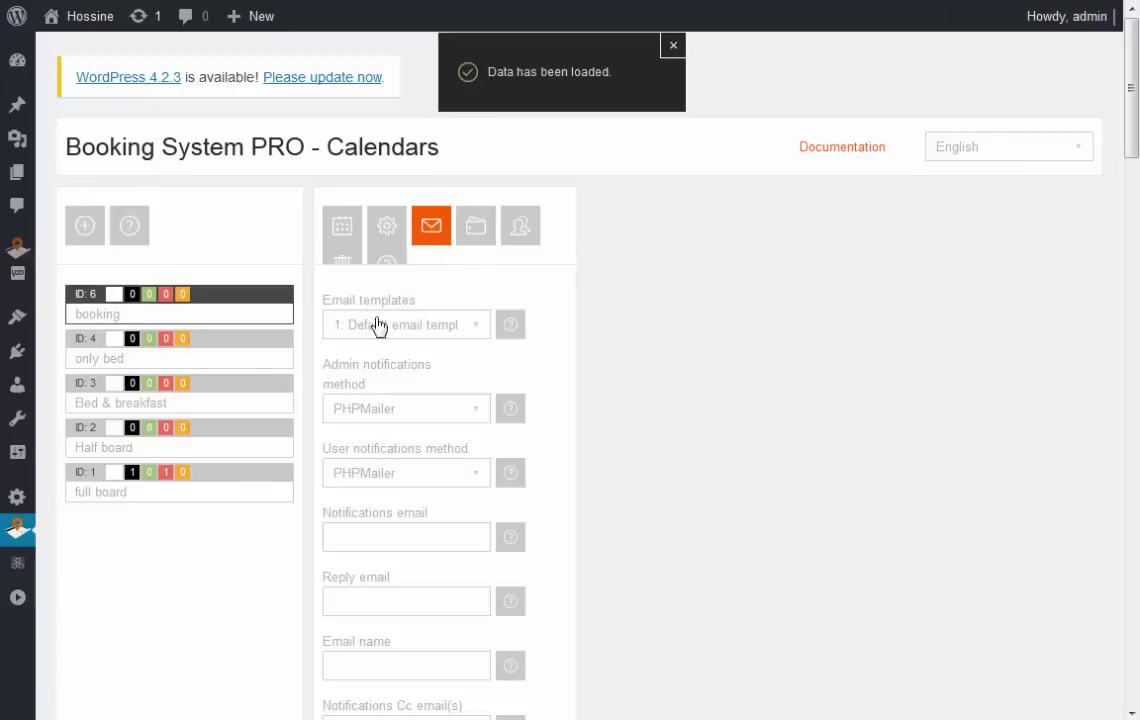
scroll(487, 351, "down", 2)
scroll(487, 351, "up", 2)
left_click(461, 326)
left_click(545, 327)
- Scroll down through the rest of the notification settings and back up
scroll(400, 486, "down", 4)
scroll(402, 360, "down", 1)
scroll(402, 480, "down", 3)
scroll(402, 590, "down", 5)
scroll(403, 597, "down", 6)
scroll(401, 600, "down", 3)
scroll(445, 628, "down", 2)
scroll(445, 623, "down", 4)
scroll(445, 624, "up", 5)
scroll(445, 623, "up", 10)
scroll(446, 622, "up", 7)
scroll(447, 623, "up", 6)
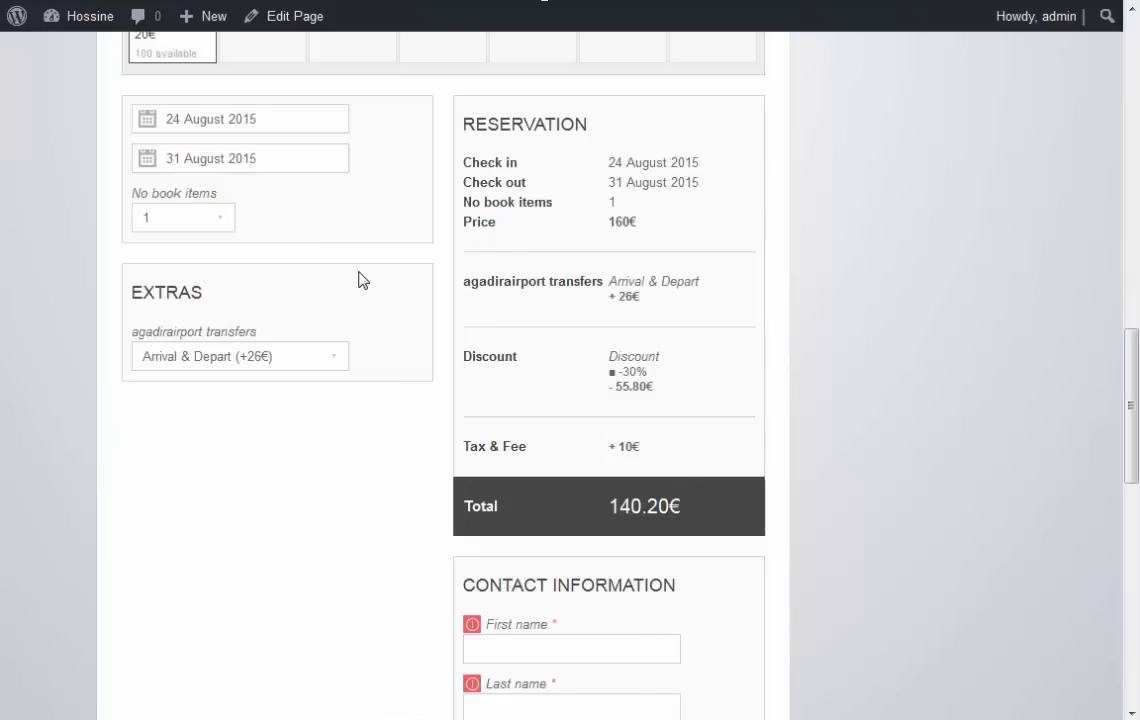
scroll(362, 280, "up", 5)
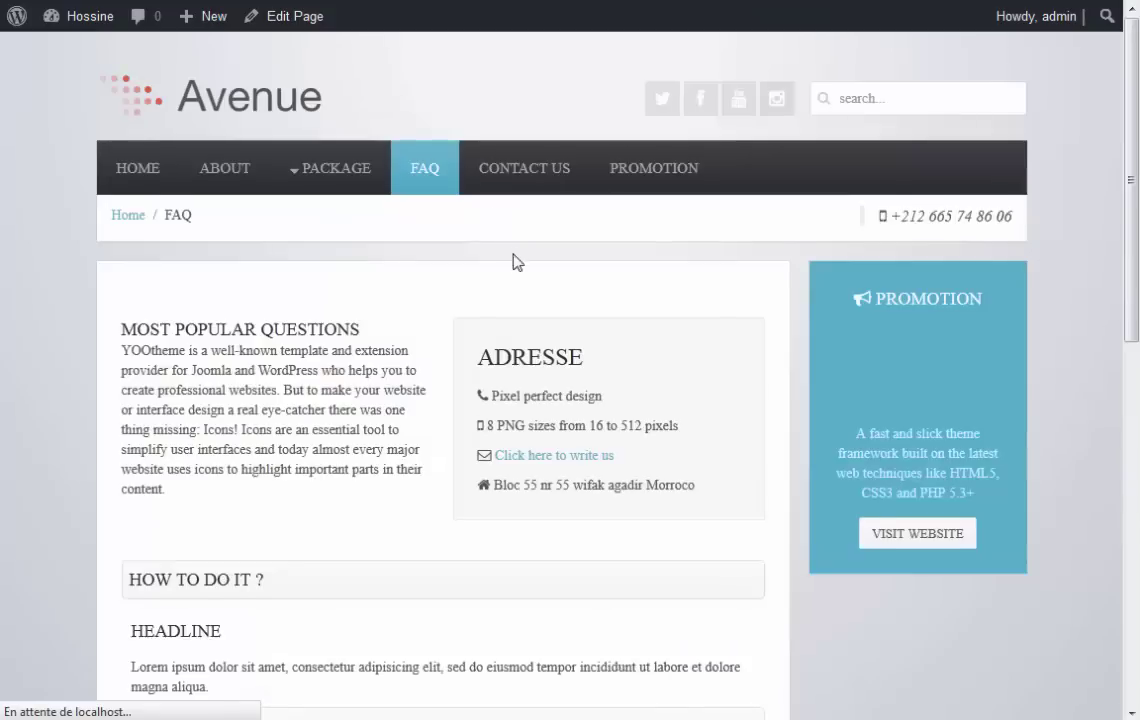
scroll(568, 293, "down", 4)
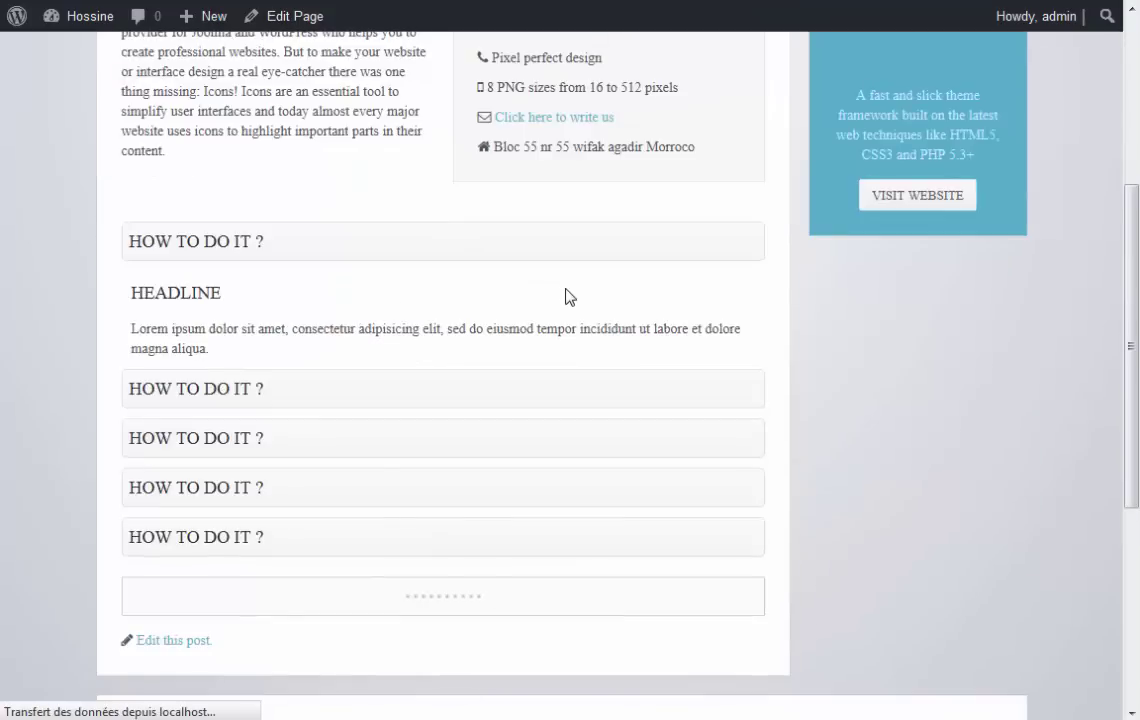
scroll(568, 298, "down", 2)
scroll(575, 305, "down", 7)
scroll(583, 297, "down", 3)
scroll(313, 93, "up", 3)
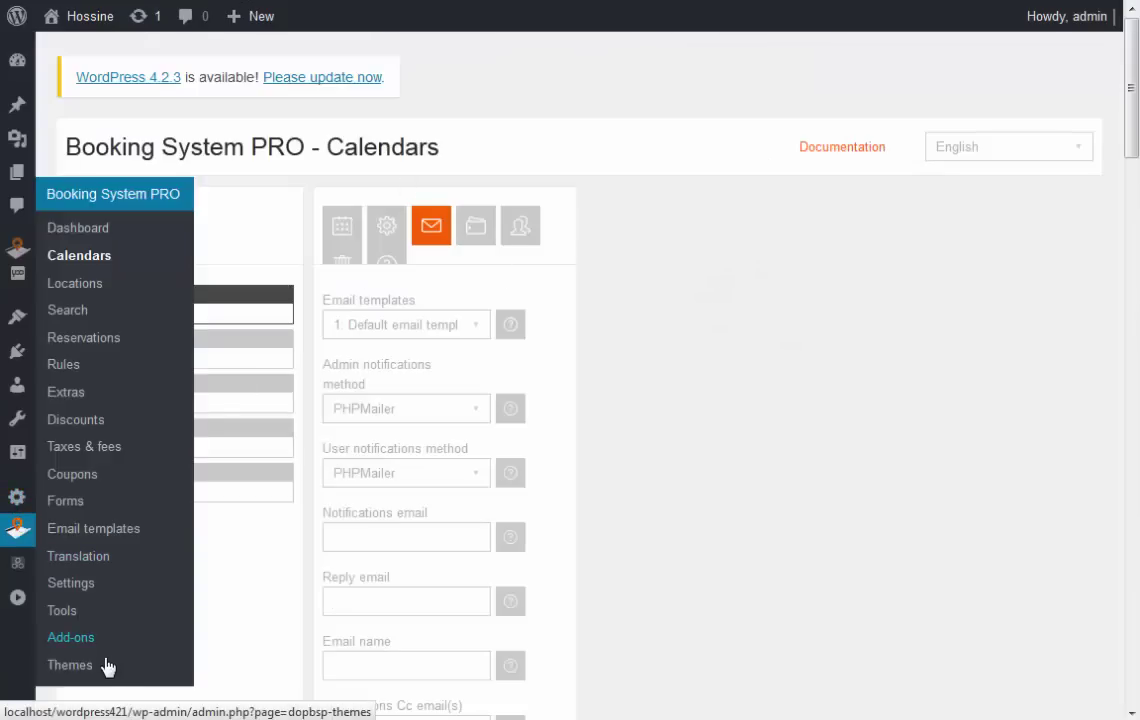
mouse_move(17, 530)
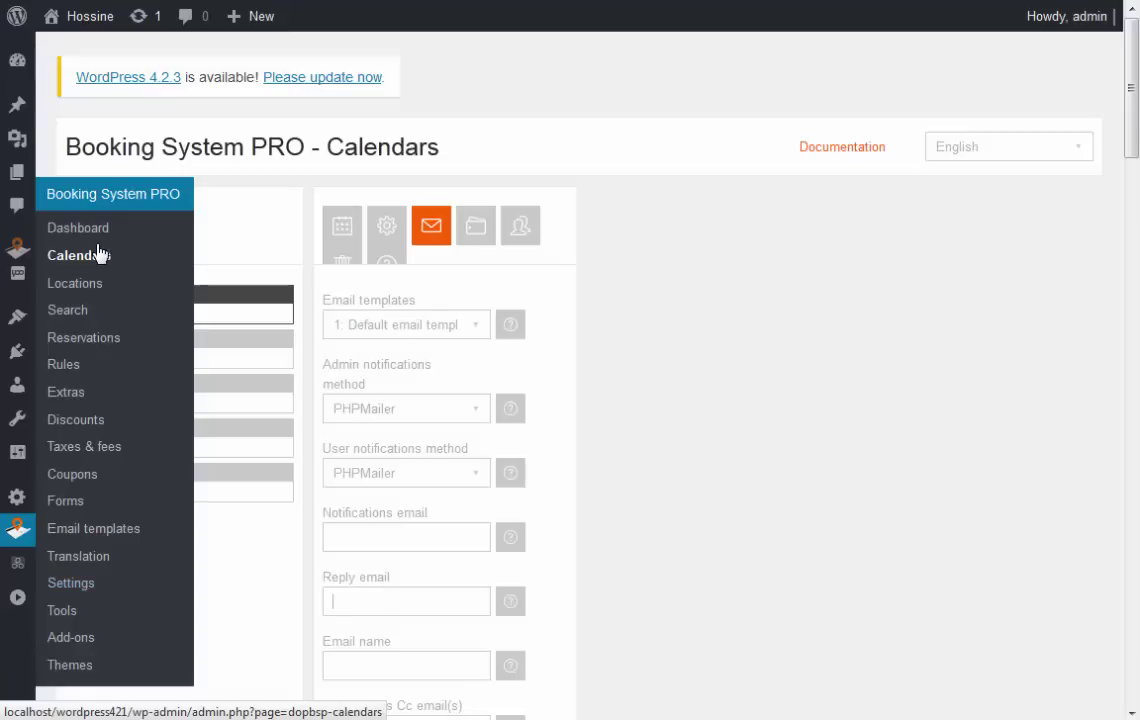
- Open Booking System PRO's Translation page
left_click(82, 566)
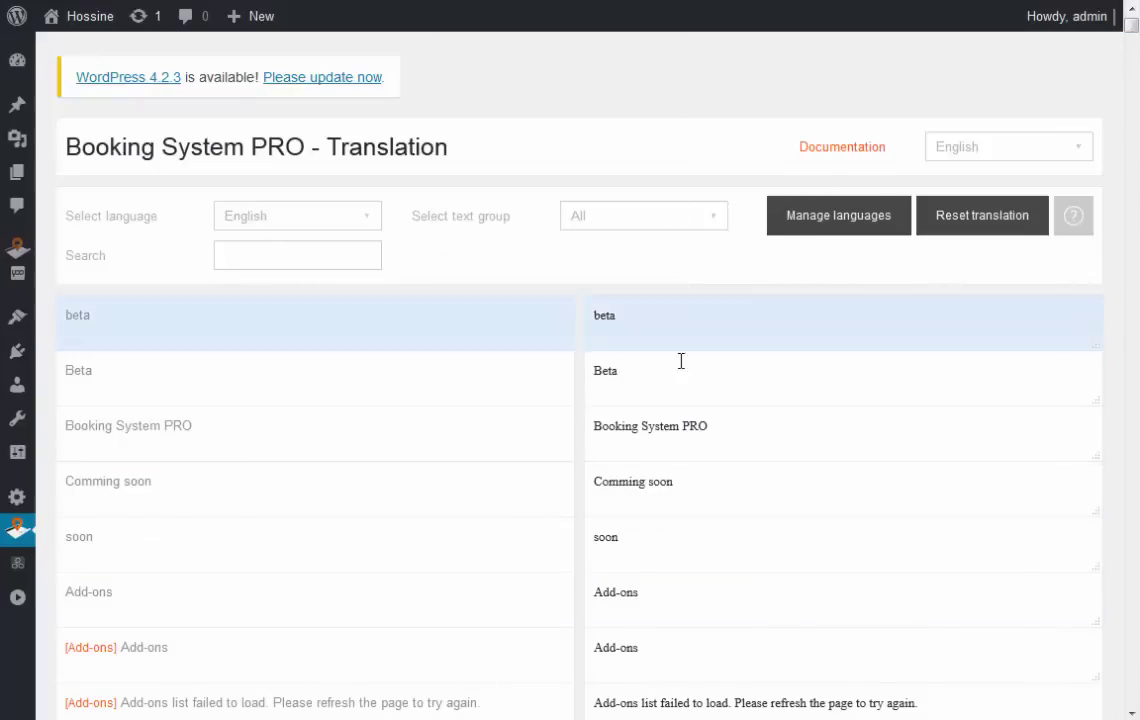
scroll(700, 375, "down", 6)
scroll(708, 377, "down", 6)
scroll(708, 384, "up", 8)
scroll(708, 384, "up", 4)
scroll(708, 384, "down", 3)
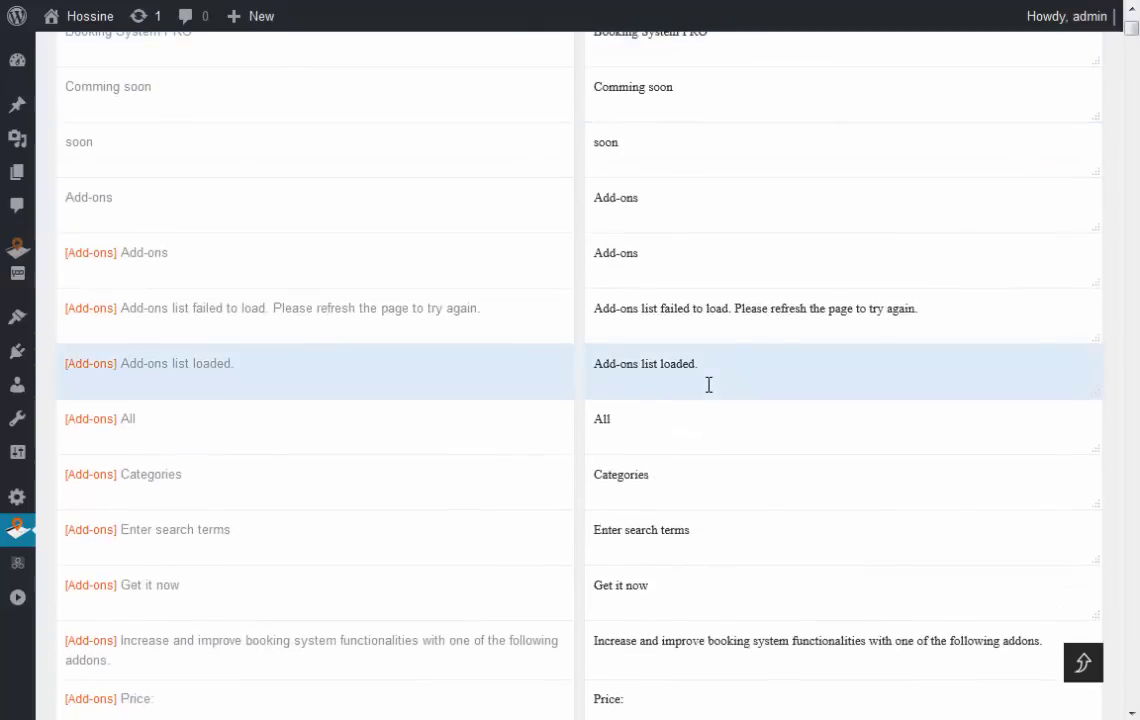
- Browse the translation table of plugin strings such as Beta, Add-ons and Calendars
scroll(384, 603, "down", 5)
scroll(150, 630, "down", 4)
scroll(560, 567, "up", 10)
scroll(560, 567, "up", 3)
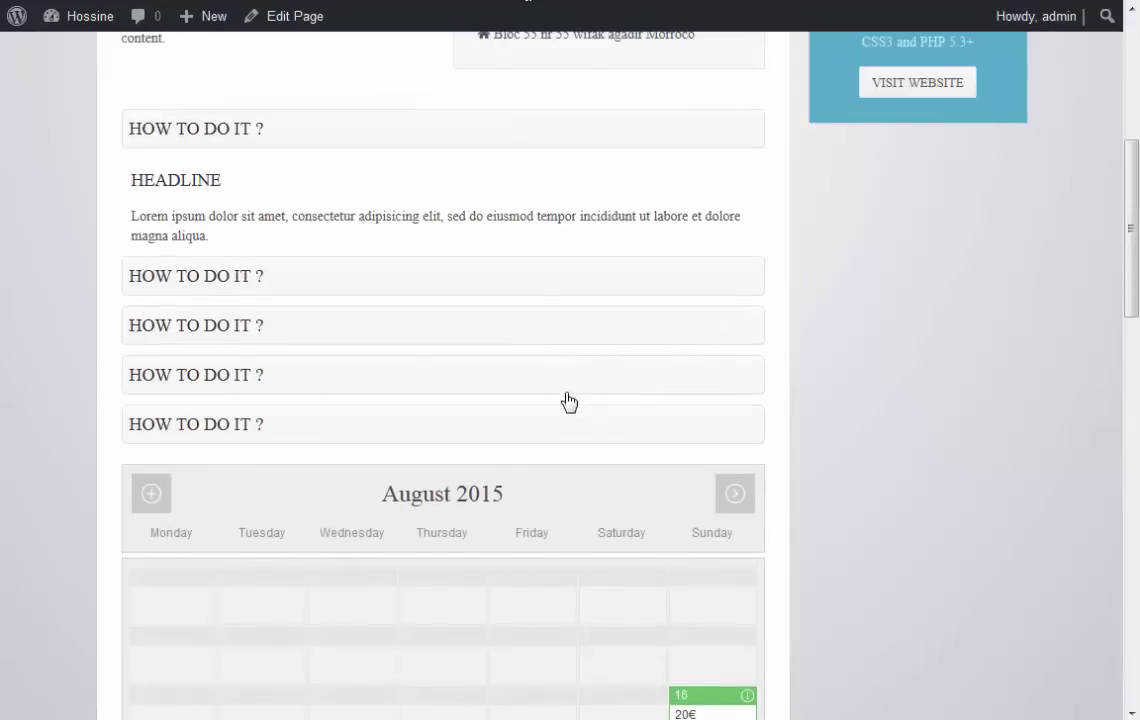
scroll(596, 458, "down", 3)
scroll(596, 458, "down", 5)
scroll(597, 460, "down", 2)
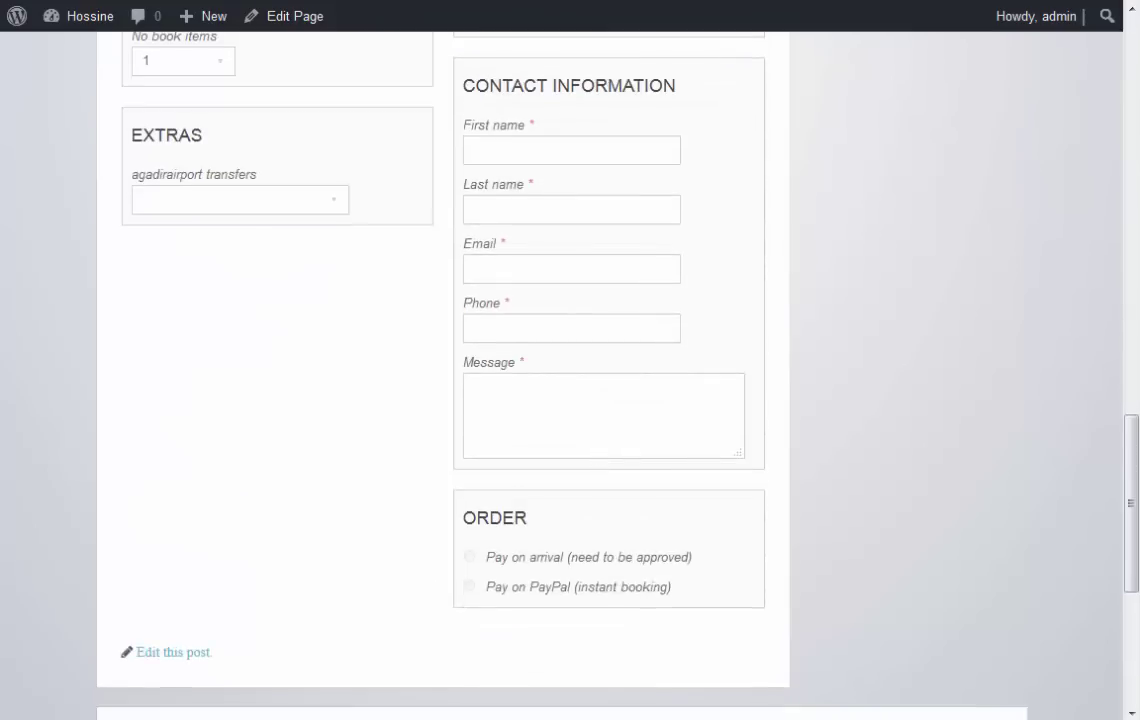
left_click_drag(1132, 475, 1137, 430)
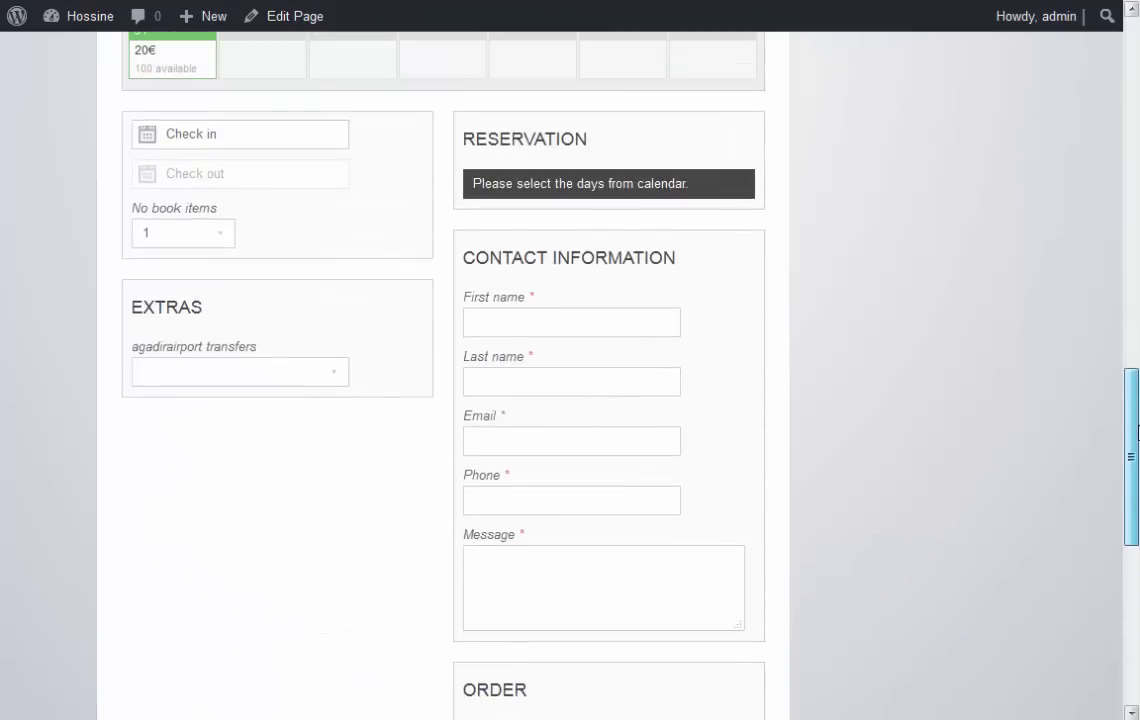
scroll(1135, 382, "up", 8)
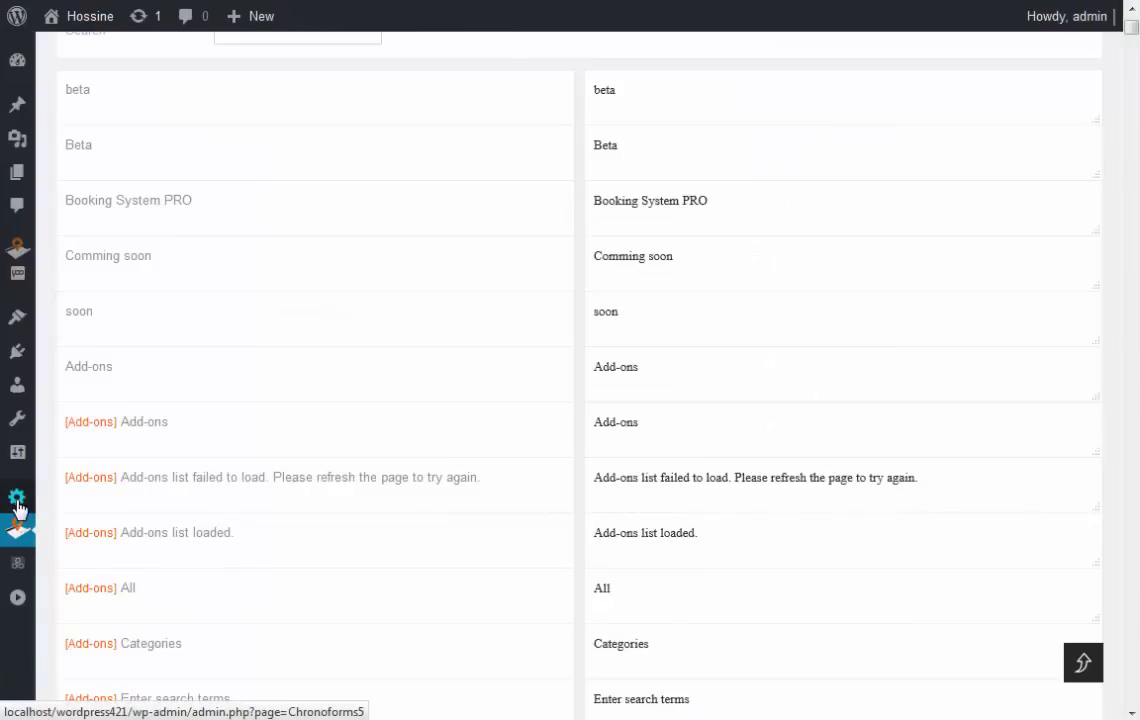
- Select the form's shortcode in ChronoForms Forms Manager, then view the site's Contact Us page
left_click(17, 508)
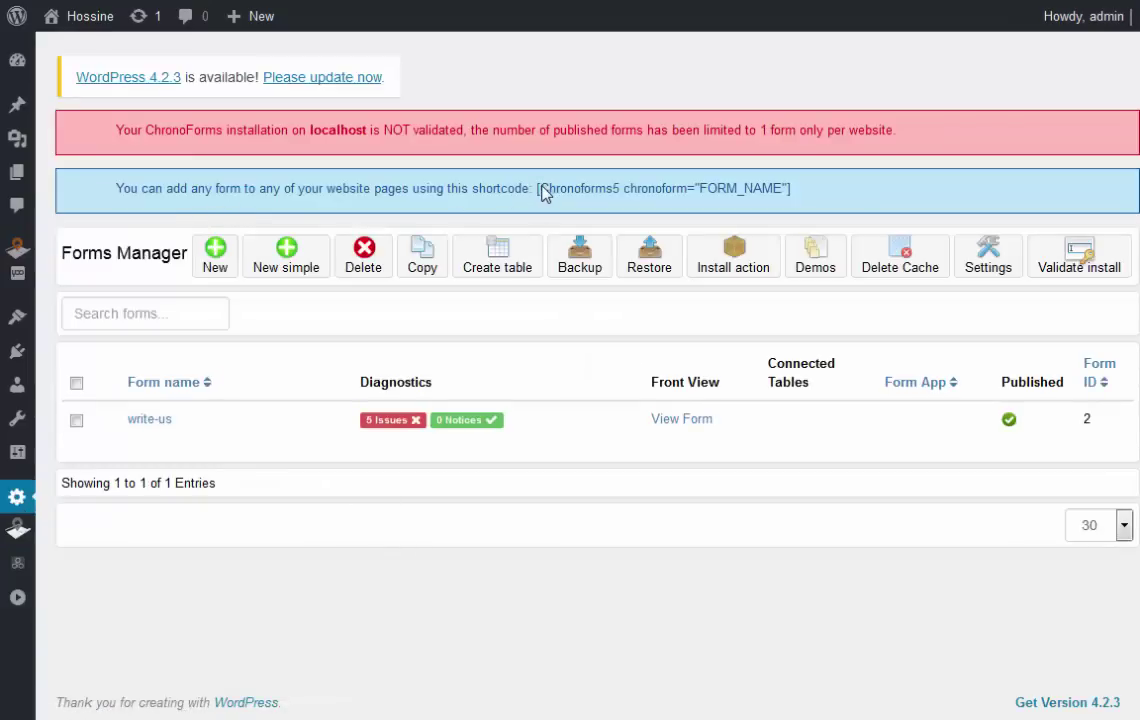
left_click_drag(541, 186, 622, 194)
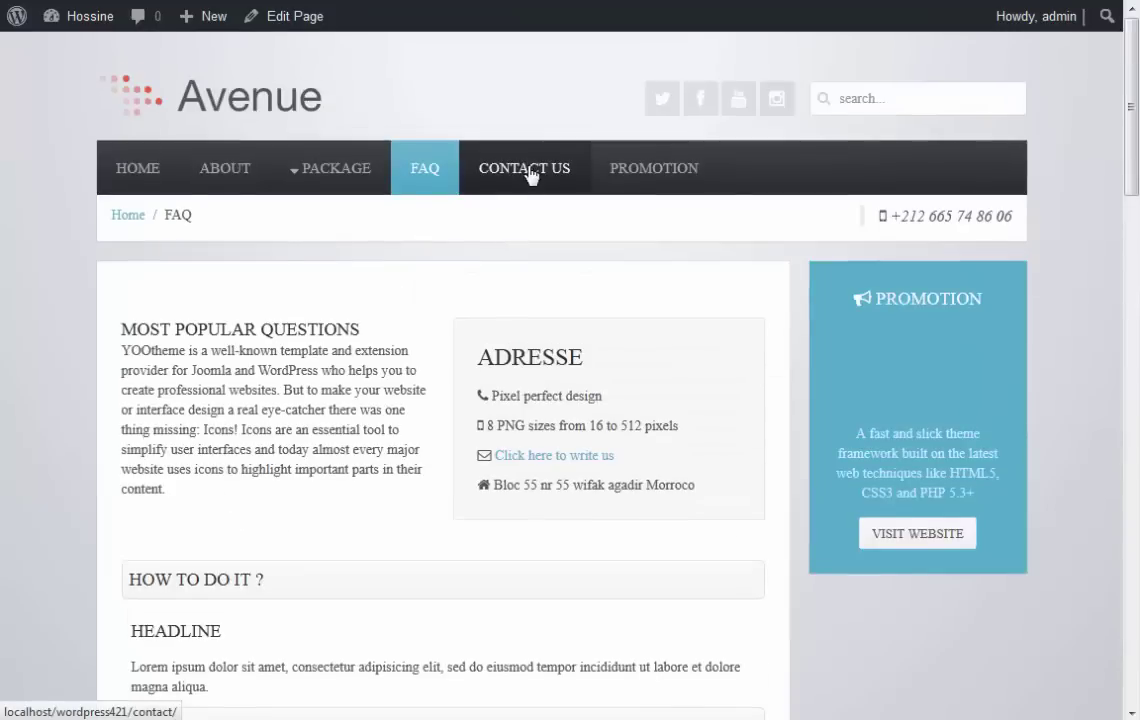
left_click(530, 175)
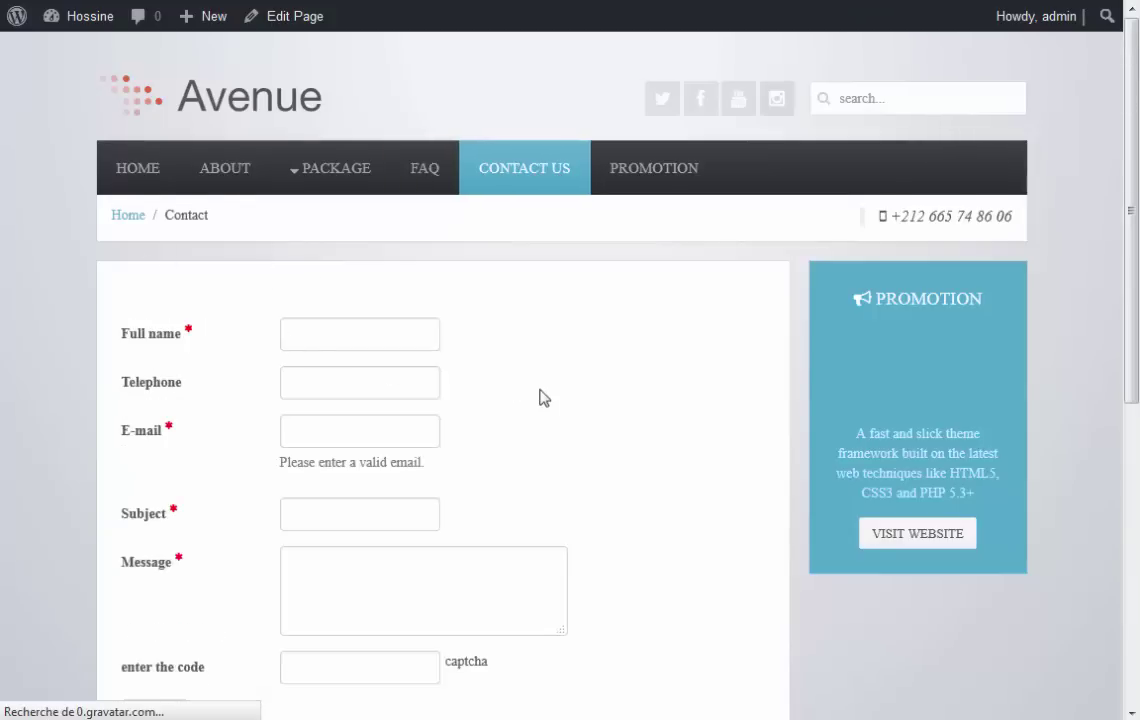
scroll(540, 398, "down", 4)
scroll(389, 336, "up", 2)
- Trigger the contact form's required-field warnings and dismiss E-mail, Subject, Telephone and Full name
key("Tab")
key("Tab")
key("Tab")
key("Tab")
key("Tab")
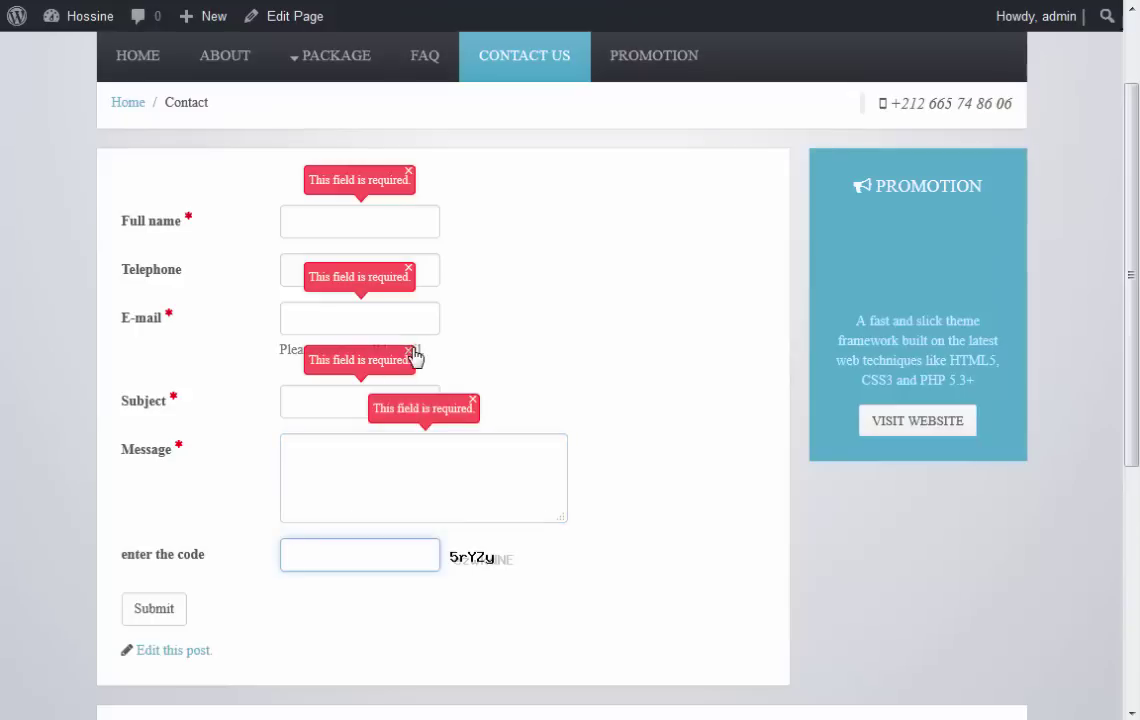
left_click(411, 356)
left_click(470, 404)
left_click(406, 276)
left_click(407, 177)
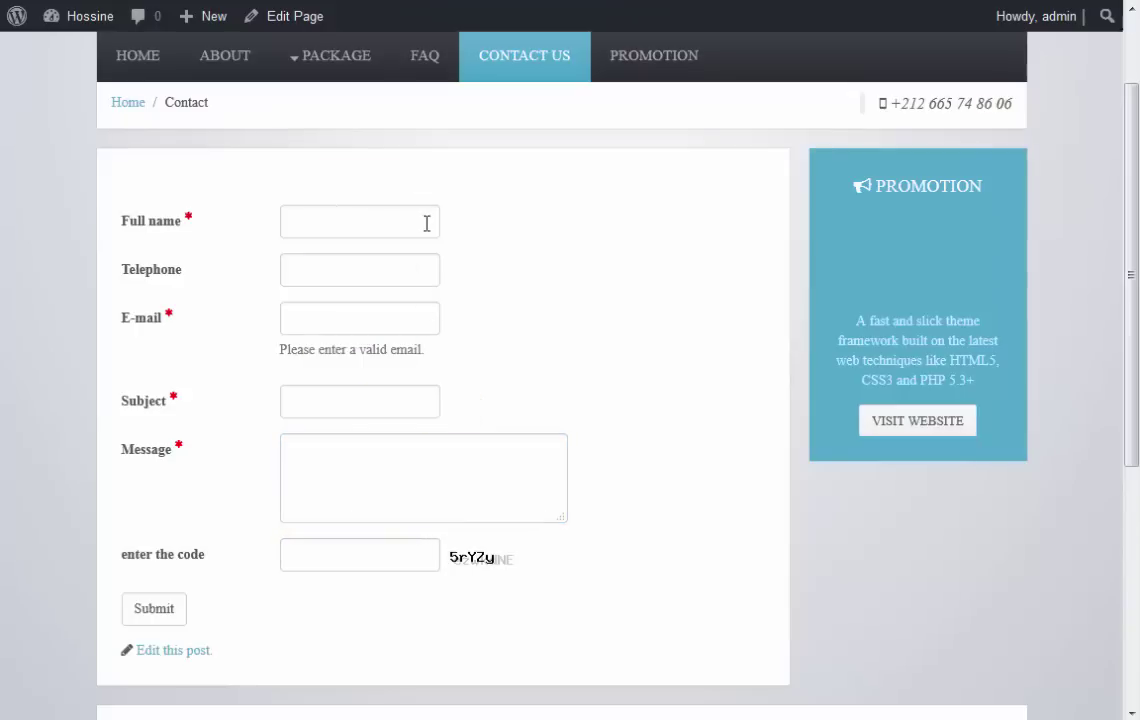
- Tab on from Full name and dismiss the Full name and Telephone warnings again
left_click(426, 223)
key("Tab")
key("Tab")
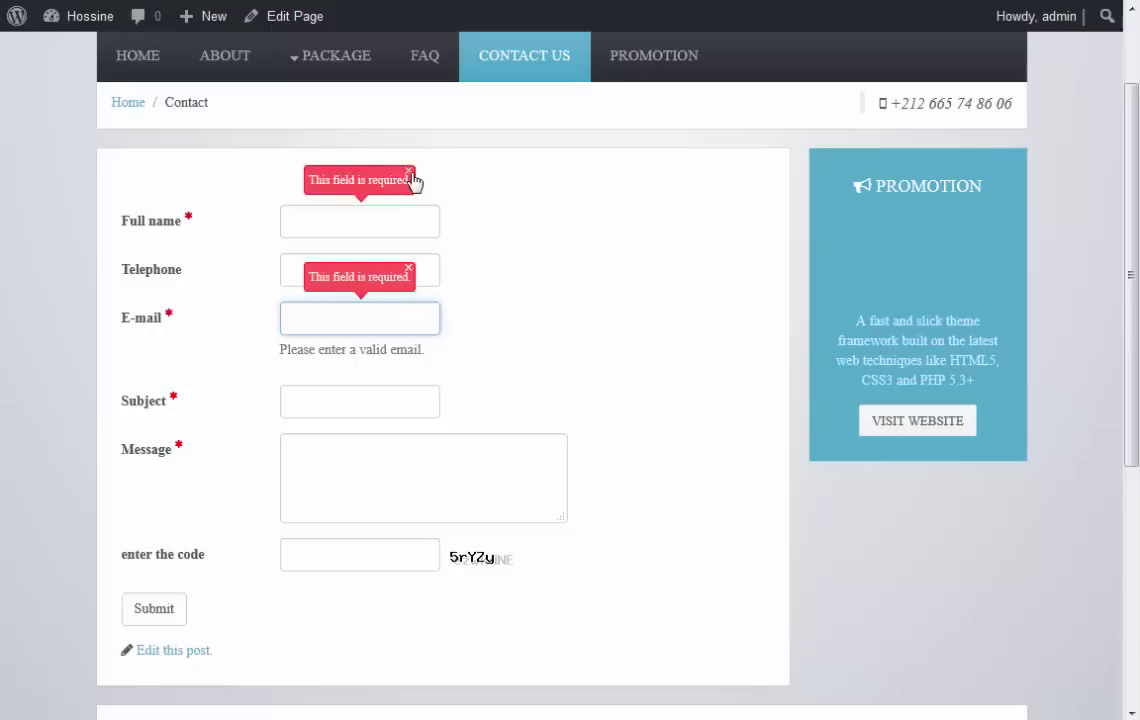
left_click(412, 178)
left_click(414, 276)
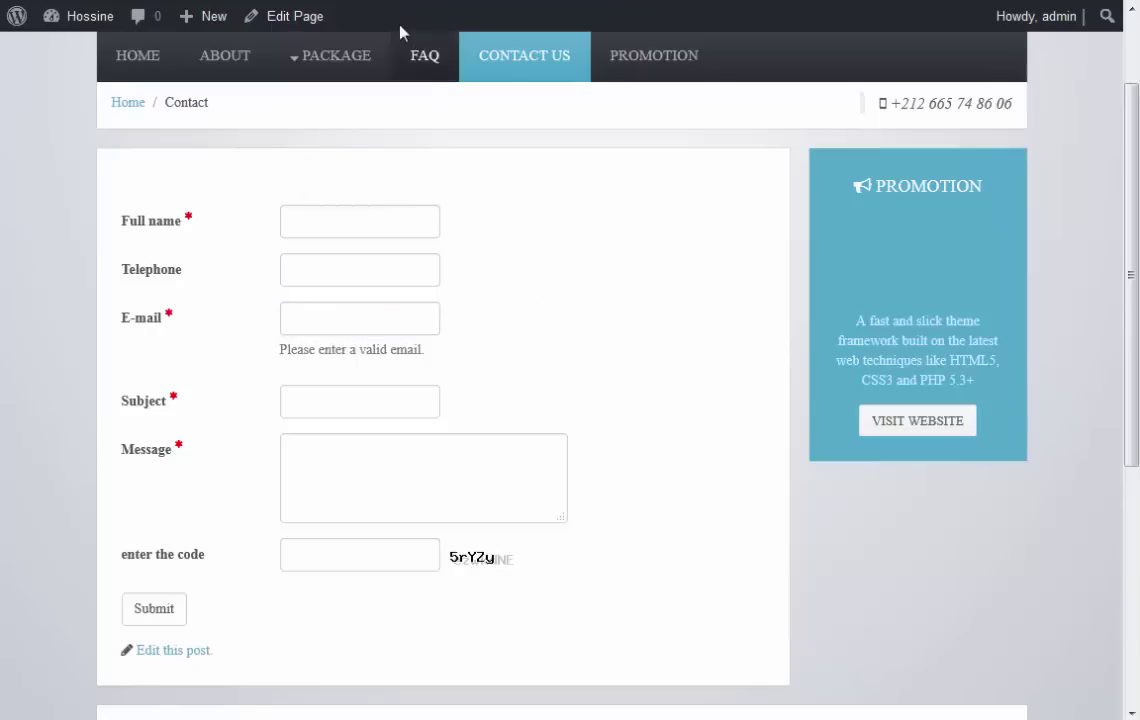